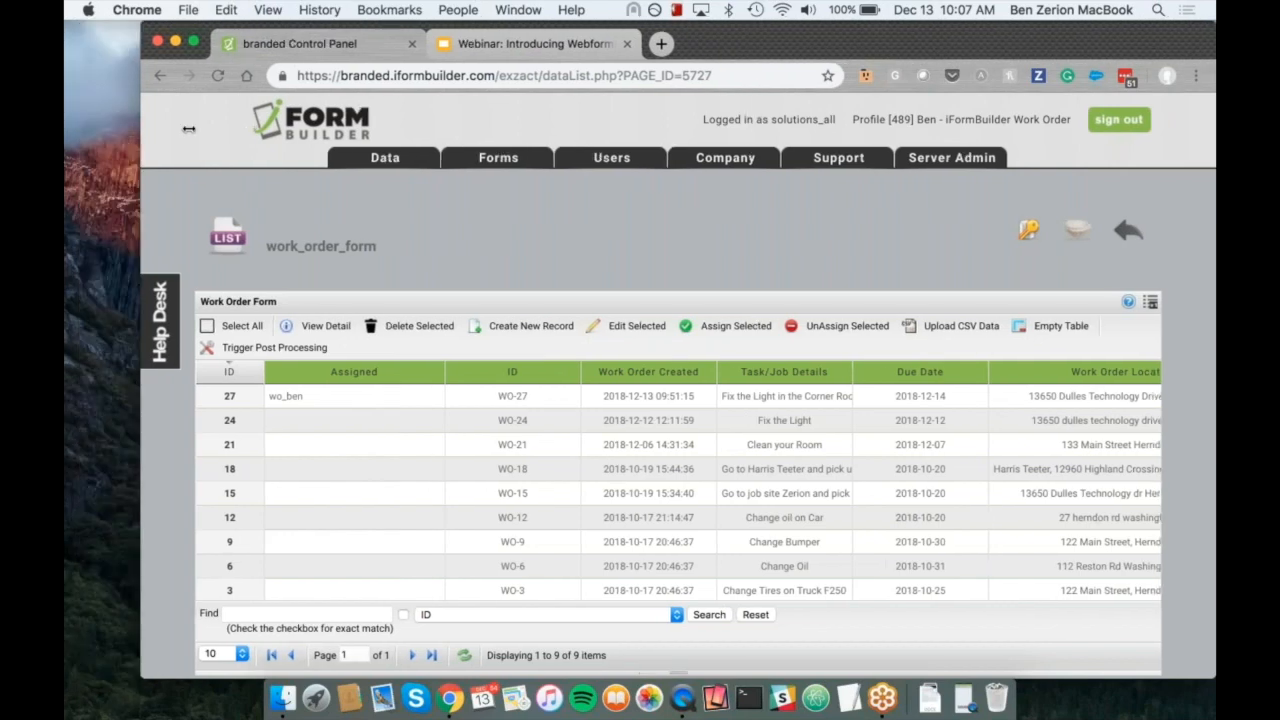
Step: Narrow the browser window so the mirrored phone screen fits fully beside it
{"action": "left_click", "coordinate": [967, 714]}
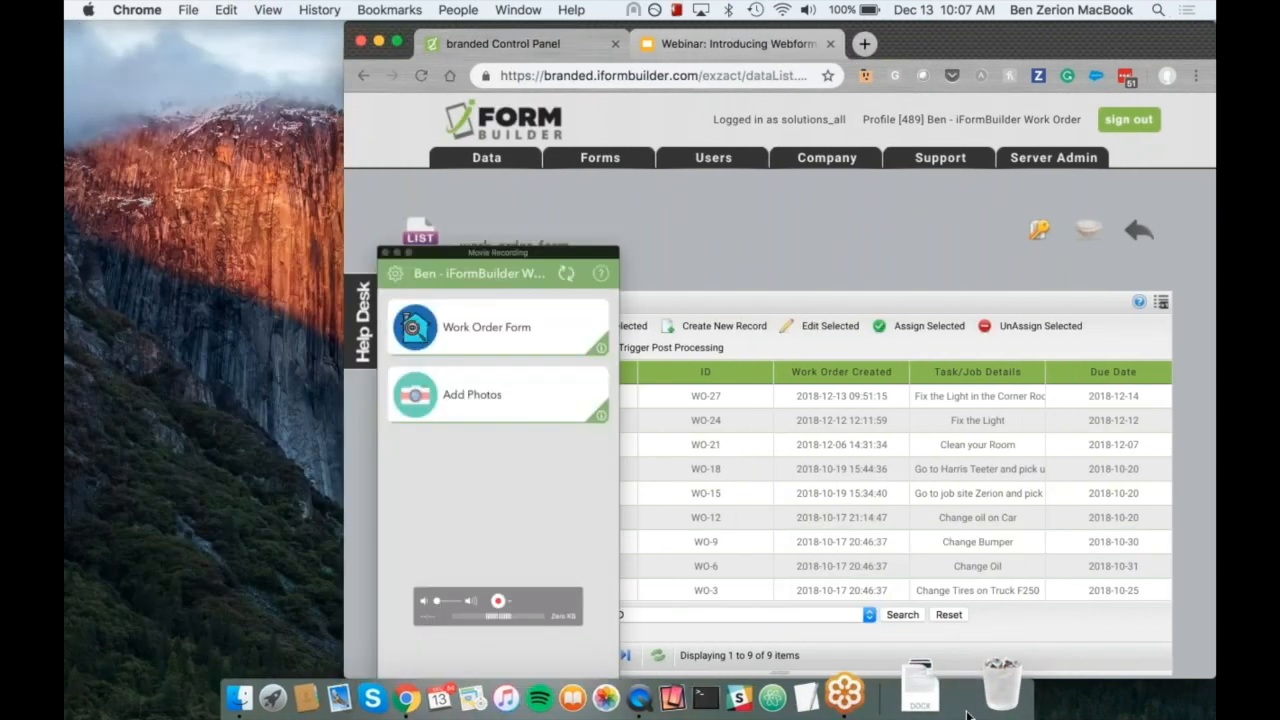
{"action": "left_click", "coordinate": [980, 52]}
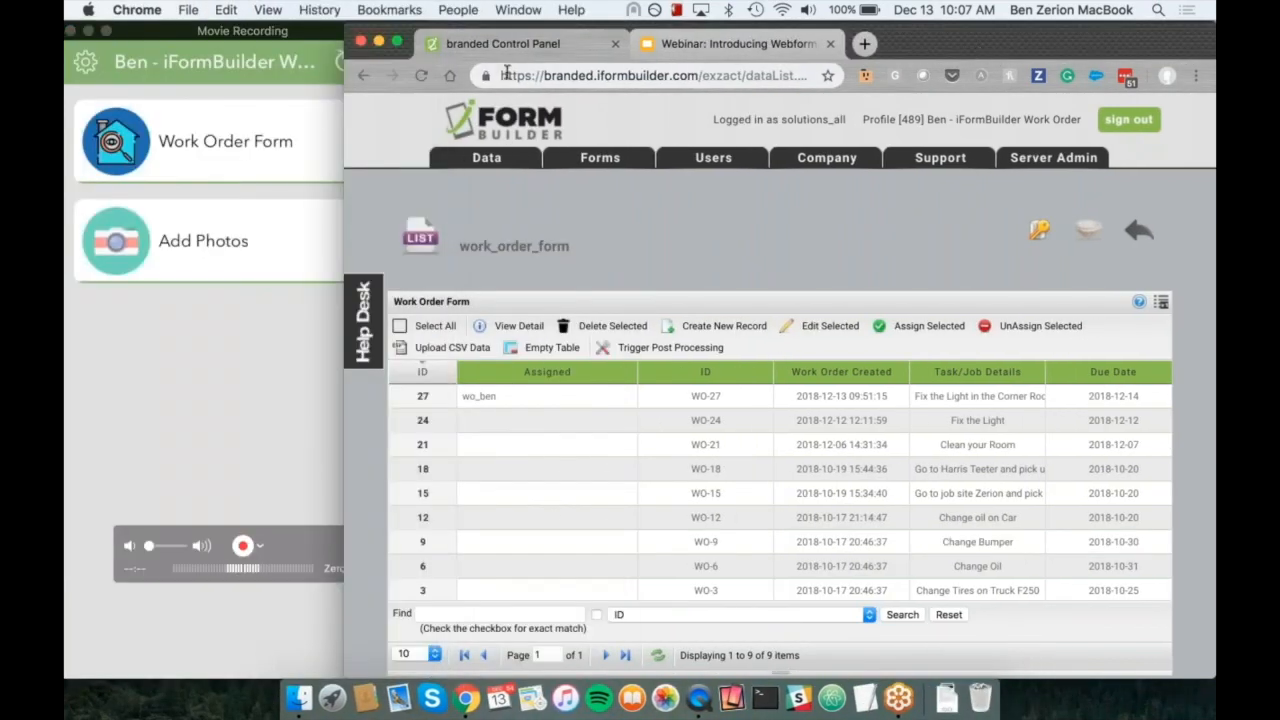
{"action": "left_click_drag", "start_coordinate": [344, 107], "coordinate": [430, 107]}
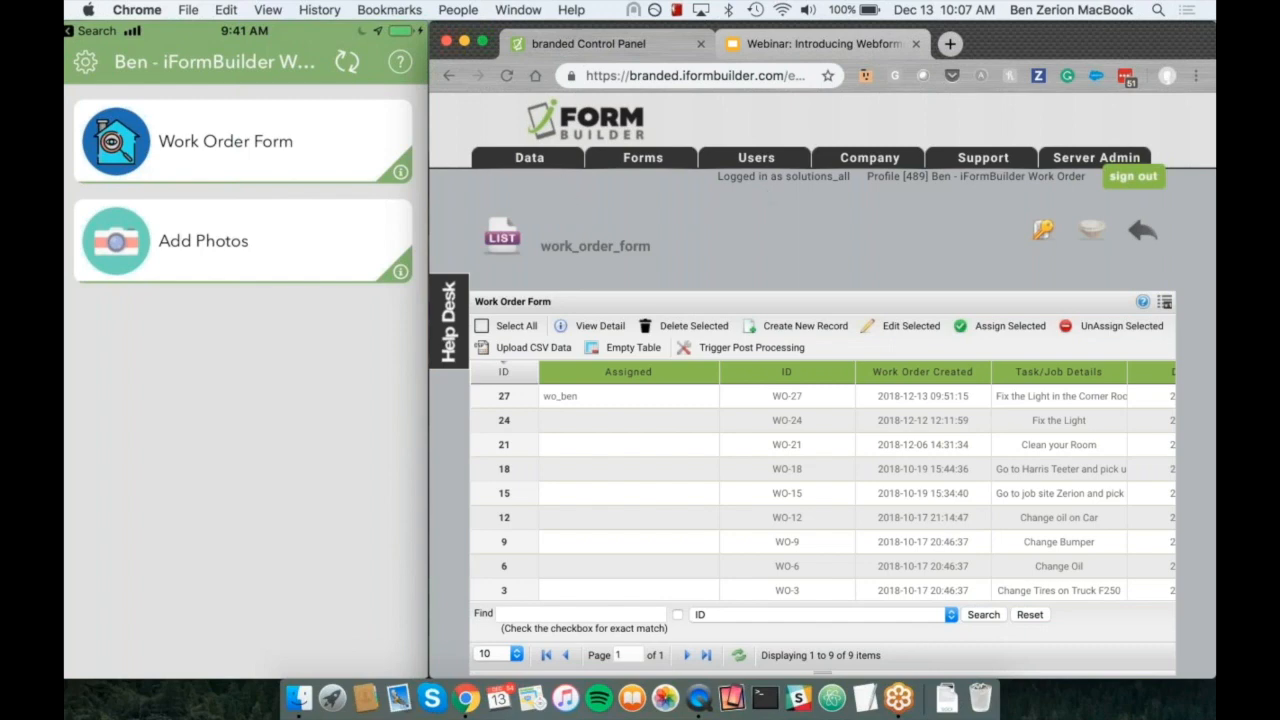
Step: Open the data views page and go on to the Collect Data page
{"action": "mouse_move", "coordinate": [519, 165]}
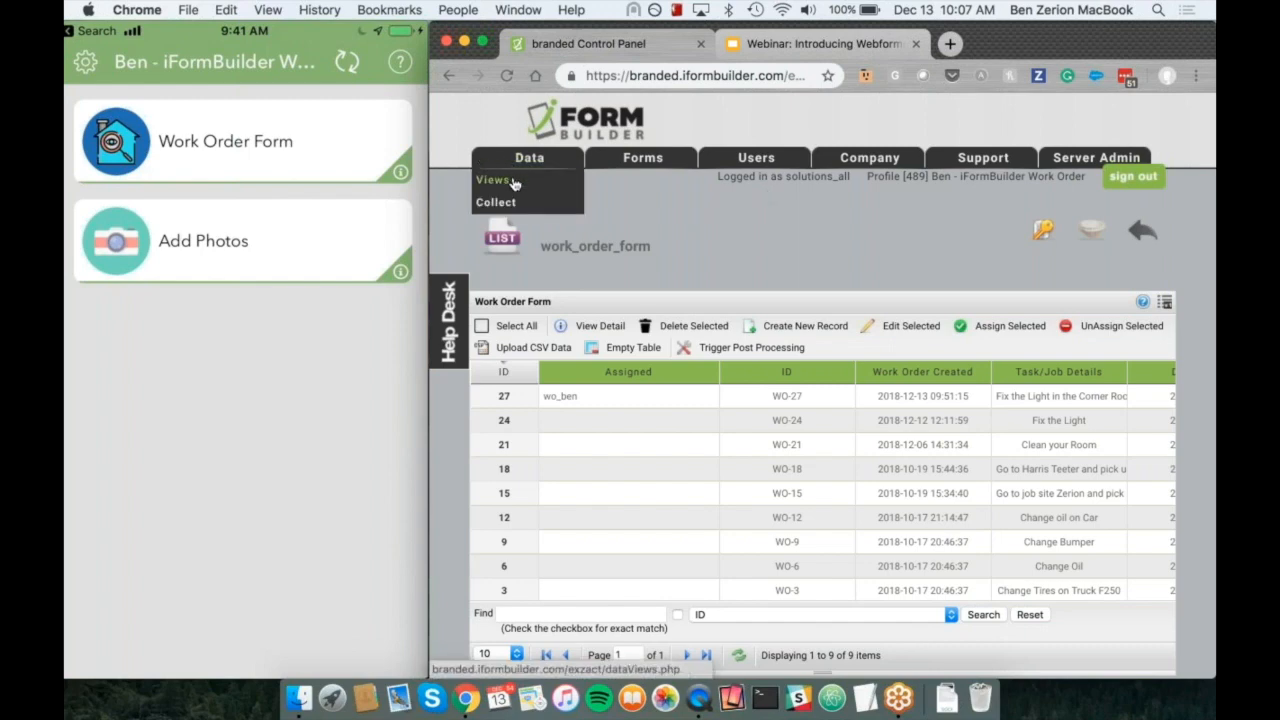
{"action": "left_click", "coordinate": [490, 179]}
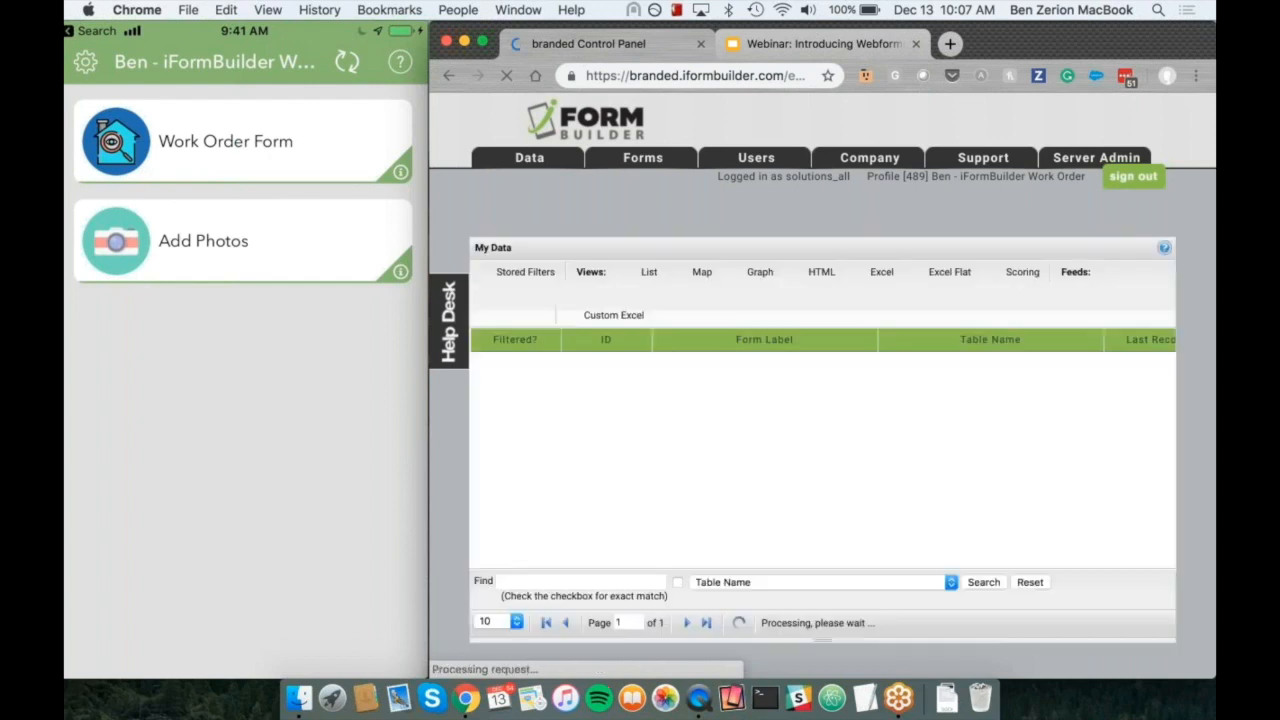
{"action": "mouse_move", "coordinate": [528, 165]}
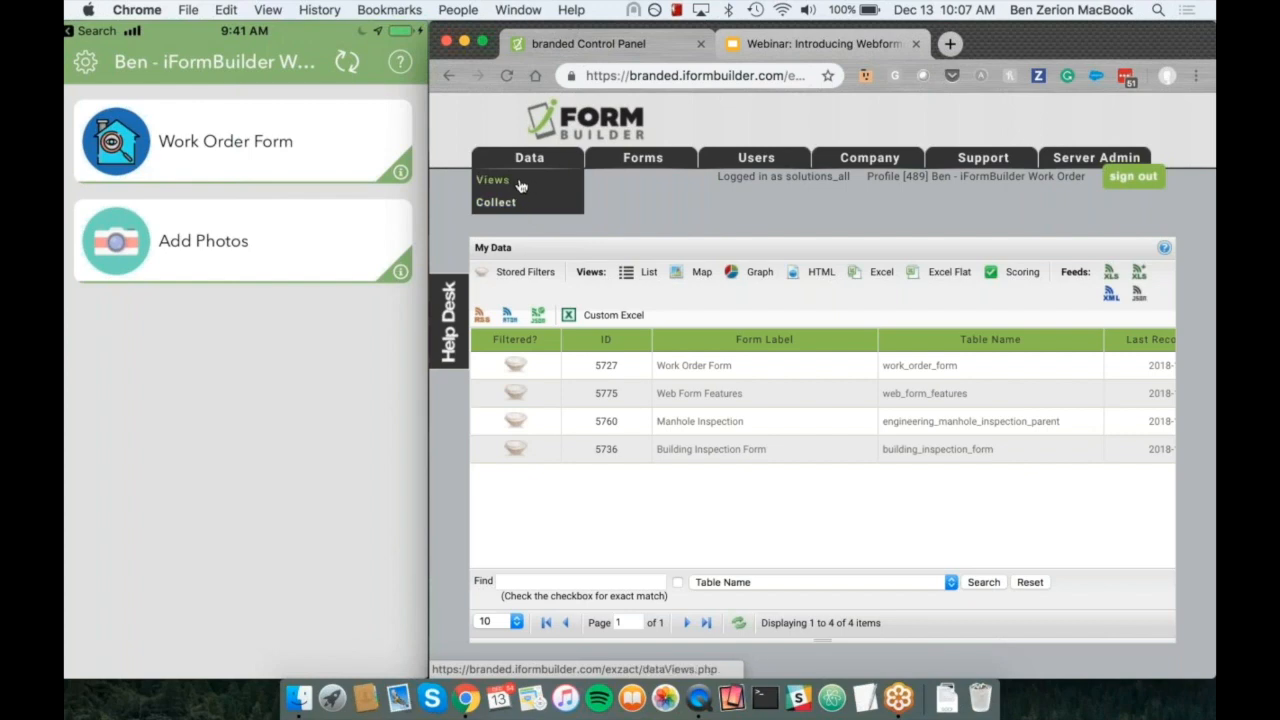
{"action": "left_click", "coordinate": [532, 210]}
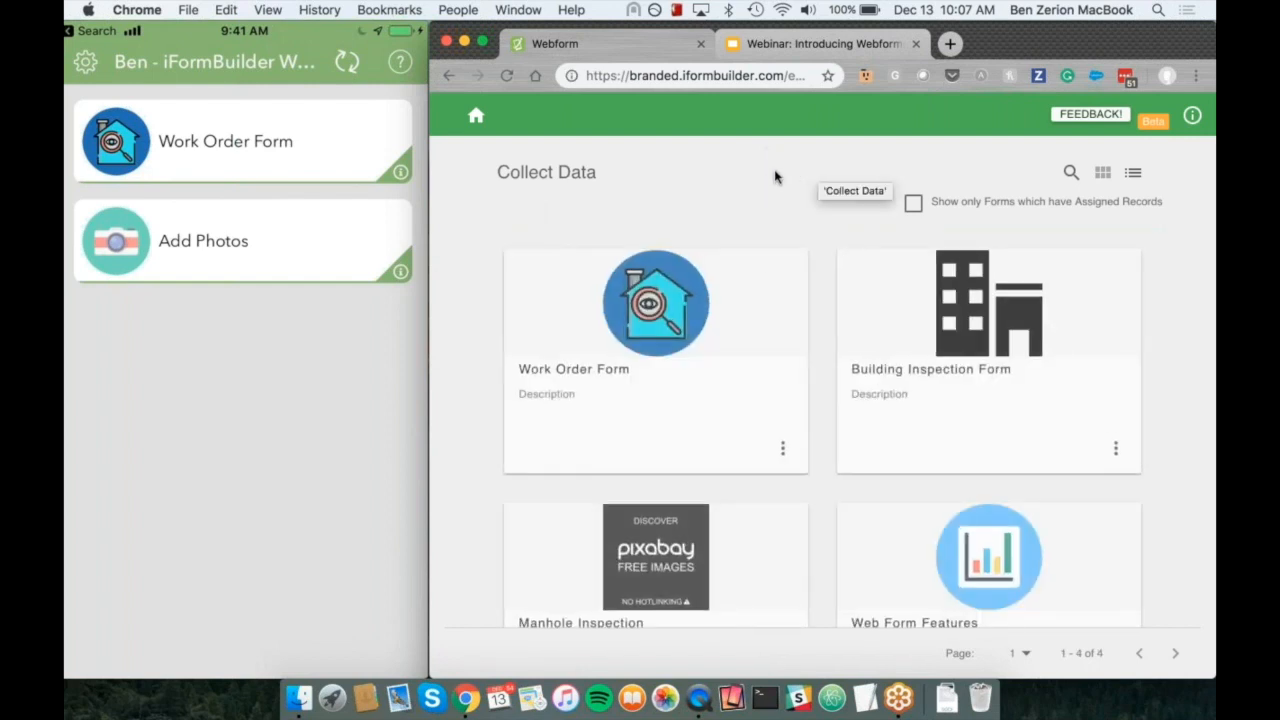
Step: Show the Collect Data forms in list layout, return to the grid layout and look through the available forms
{"action": "mouse_move", "coordinate": [202, 397]}
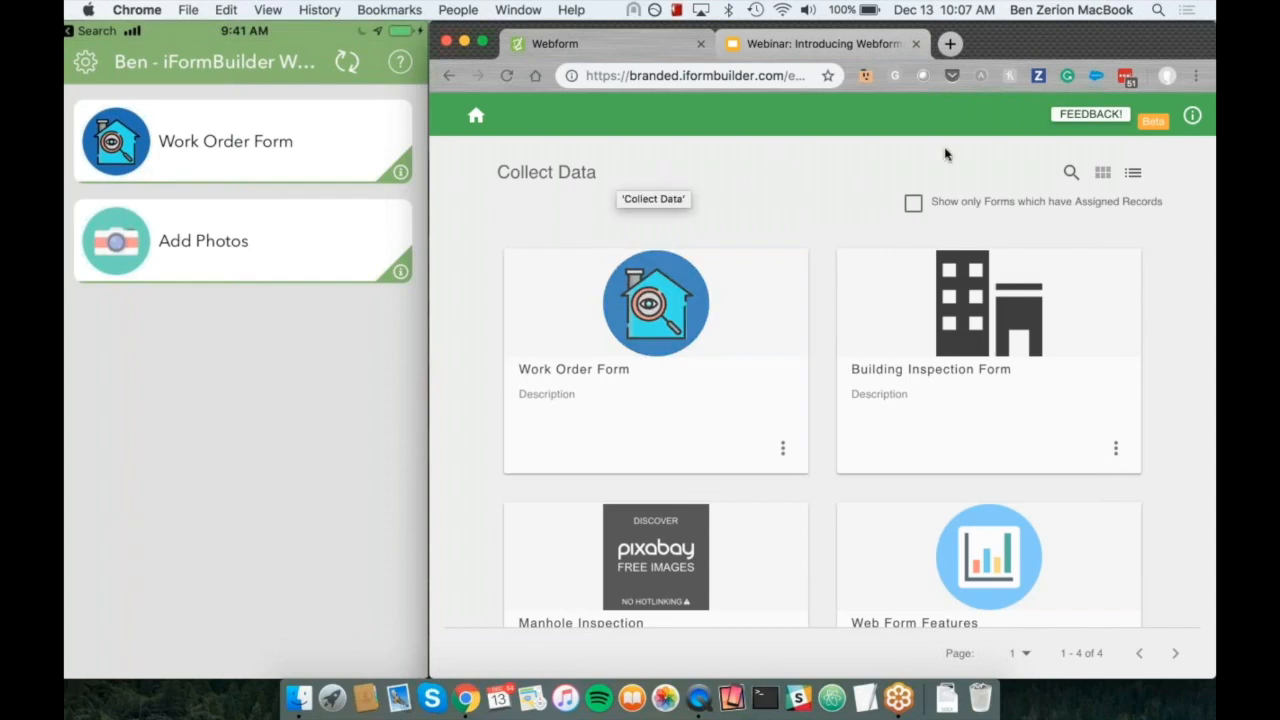
{"action": "left_click", "coordinate": [1134, 175]}
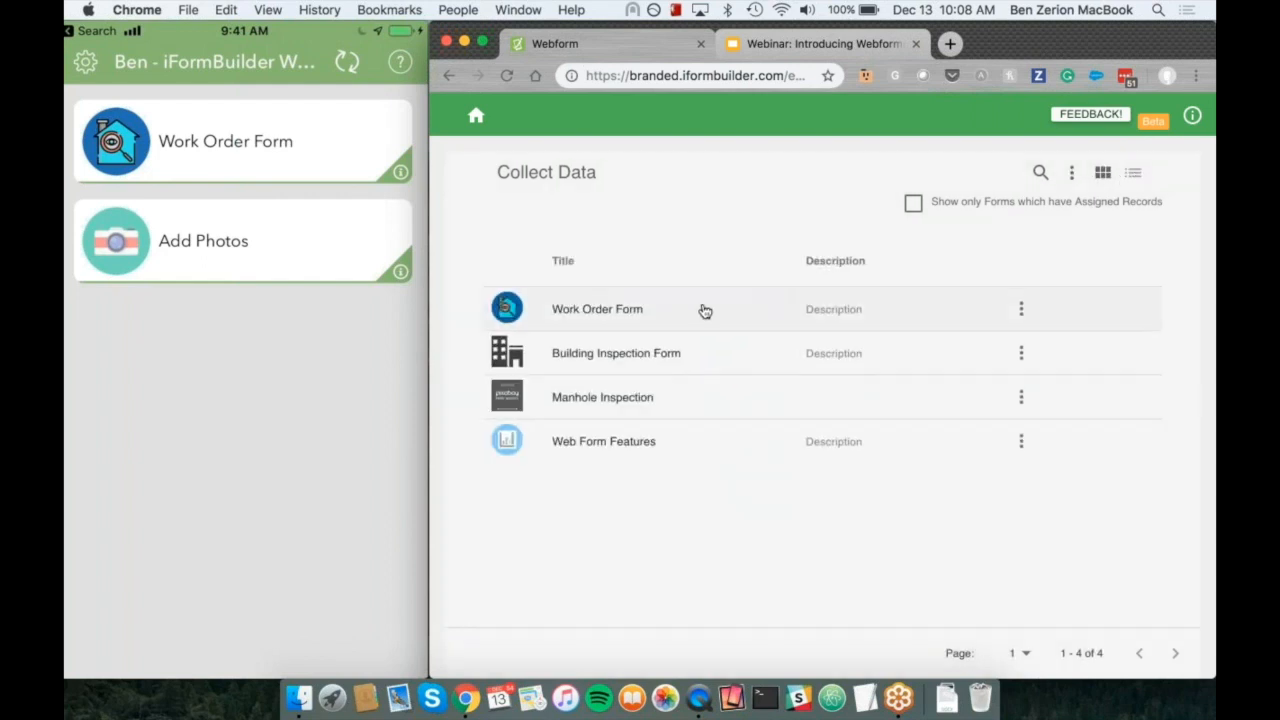
{"action": "left_click", "coordinate": [1101, 172]}
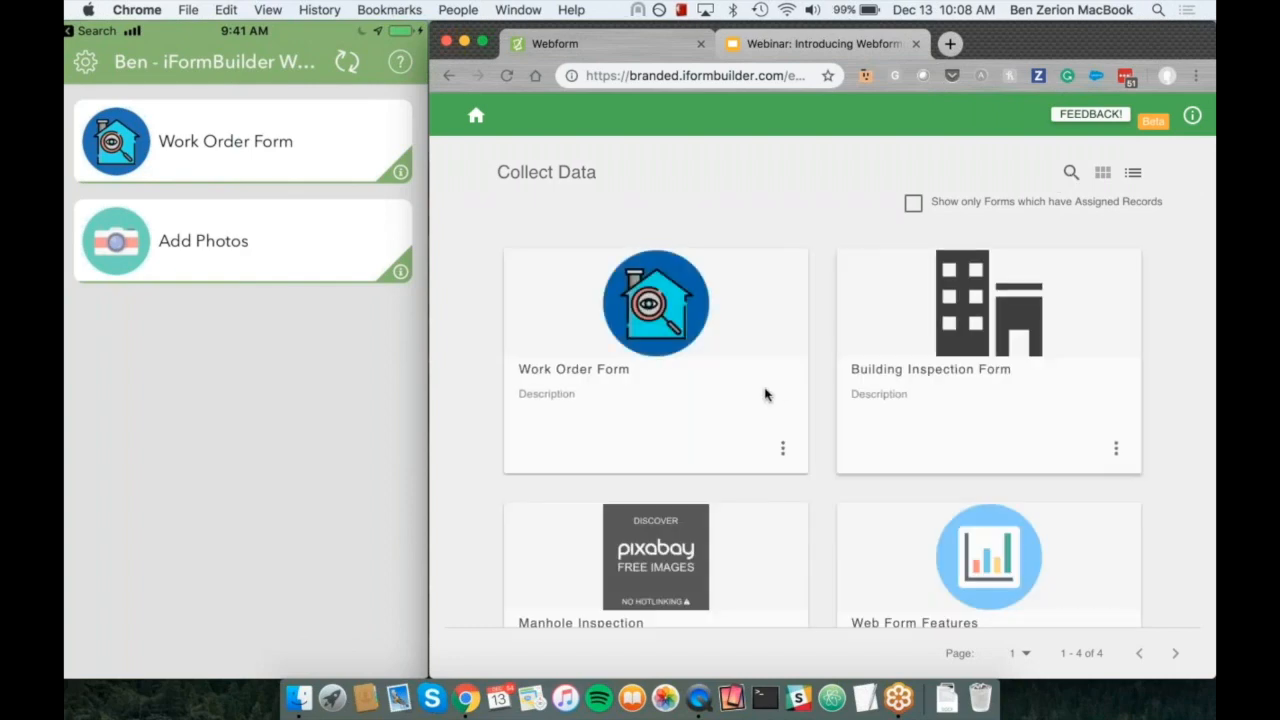
{"action": "scroll", "coordinate": [817, 347], "scroll_direction": "down", "scroll_amount": 2}
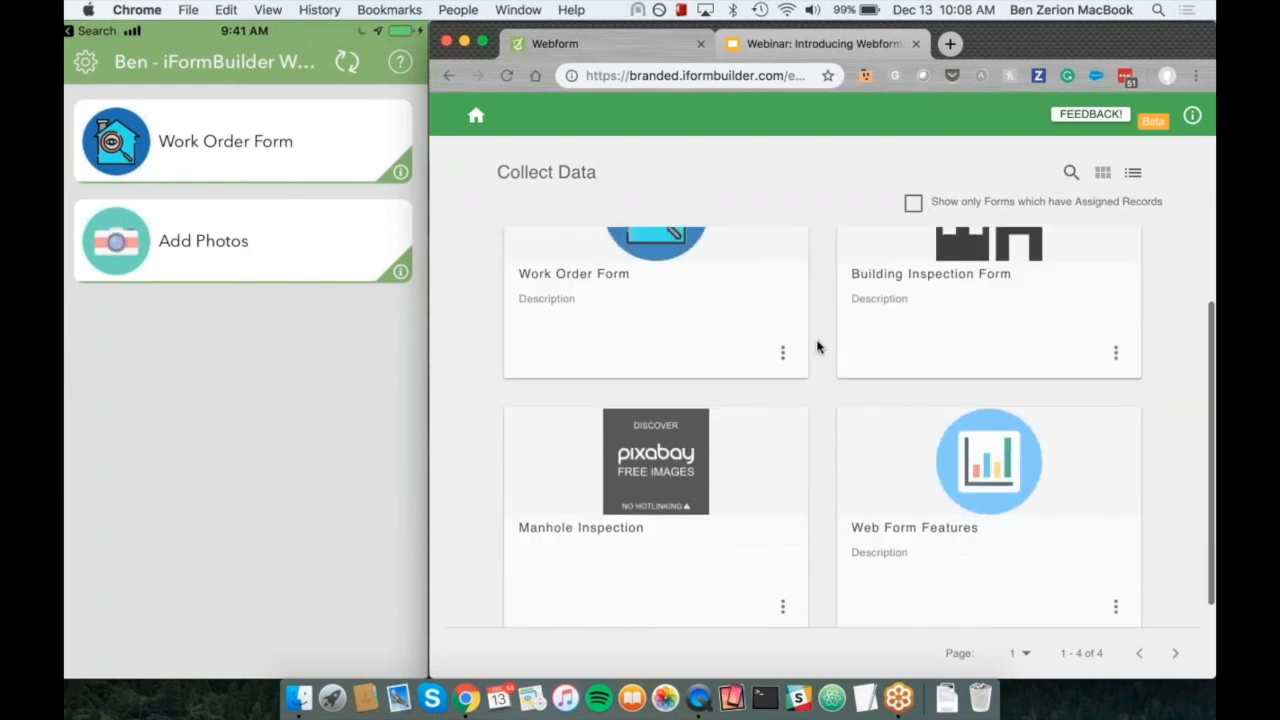
{"action": "scroll", "coordinate": [817, 347], "scroll_direction": "up", "scroll_amount": 3}
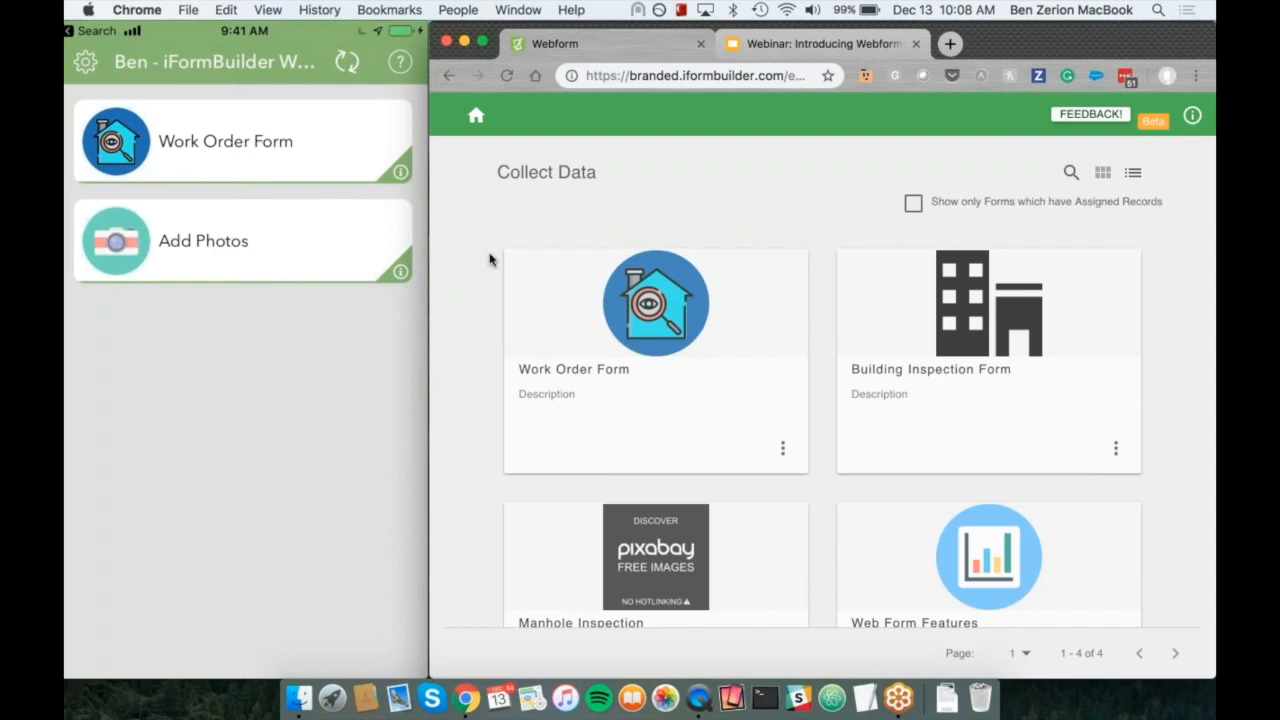
{"action": "mouse_move", "coordinate": [274, 383]}
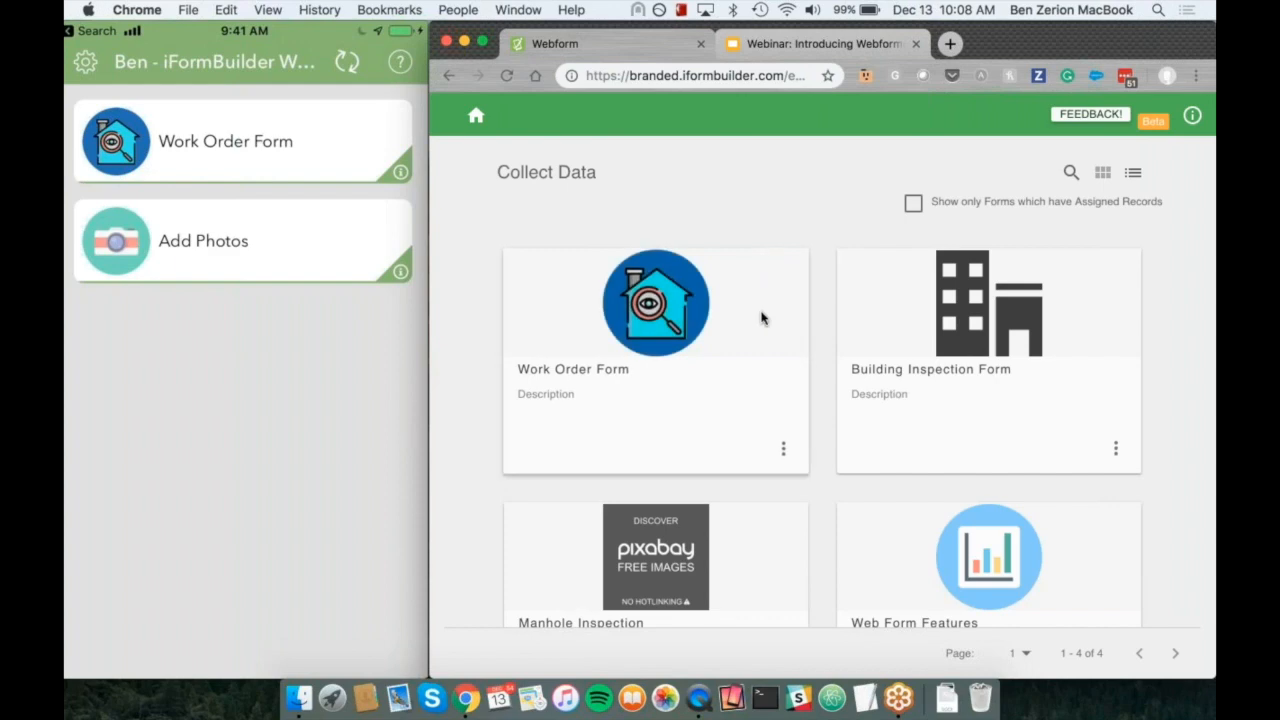
Step: Open a new Work Order Form record and set Work Order Created to 12/13/2018 10:08am
{"action": "left_click", "coordinate": [690, 343]}
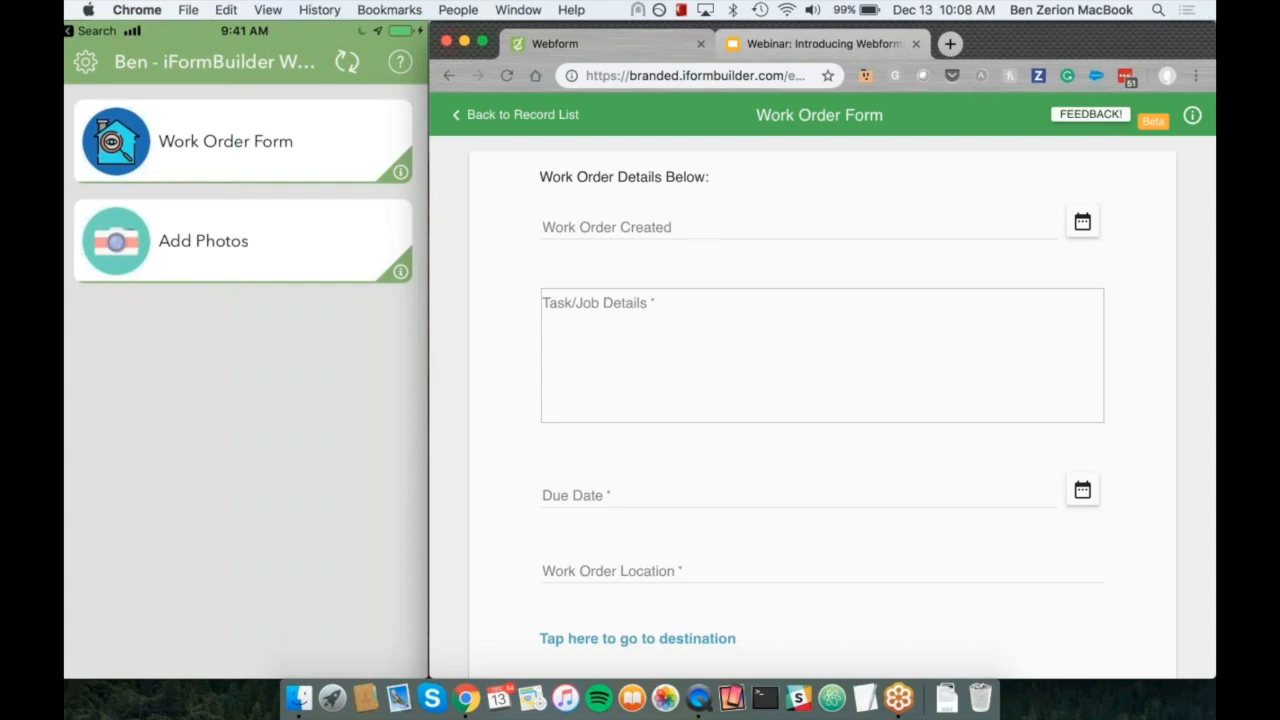
{"action": "left_click", "coordinate": [1083, 226]}
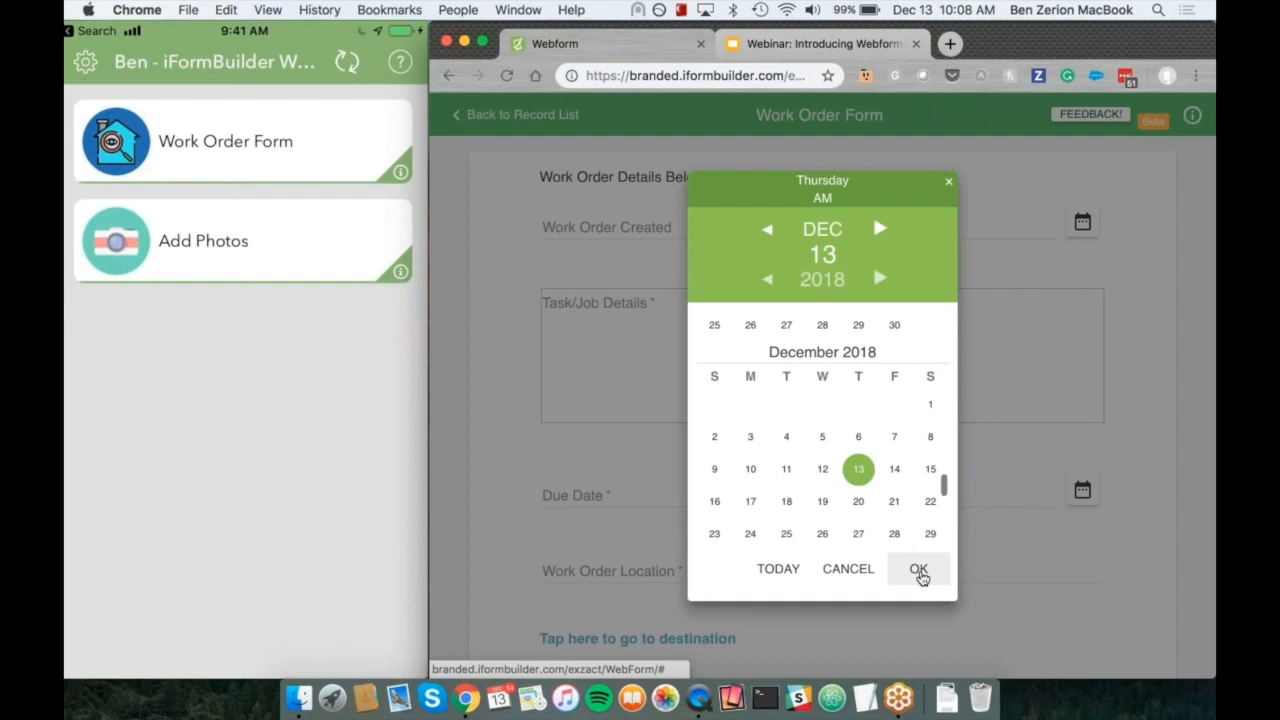
{"action": "left_click", "coordinate": [918, 569]}
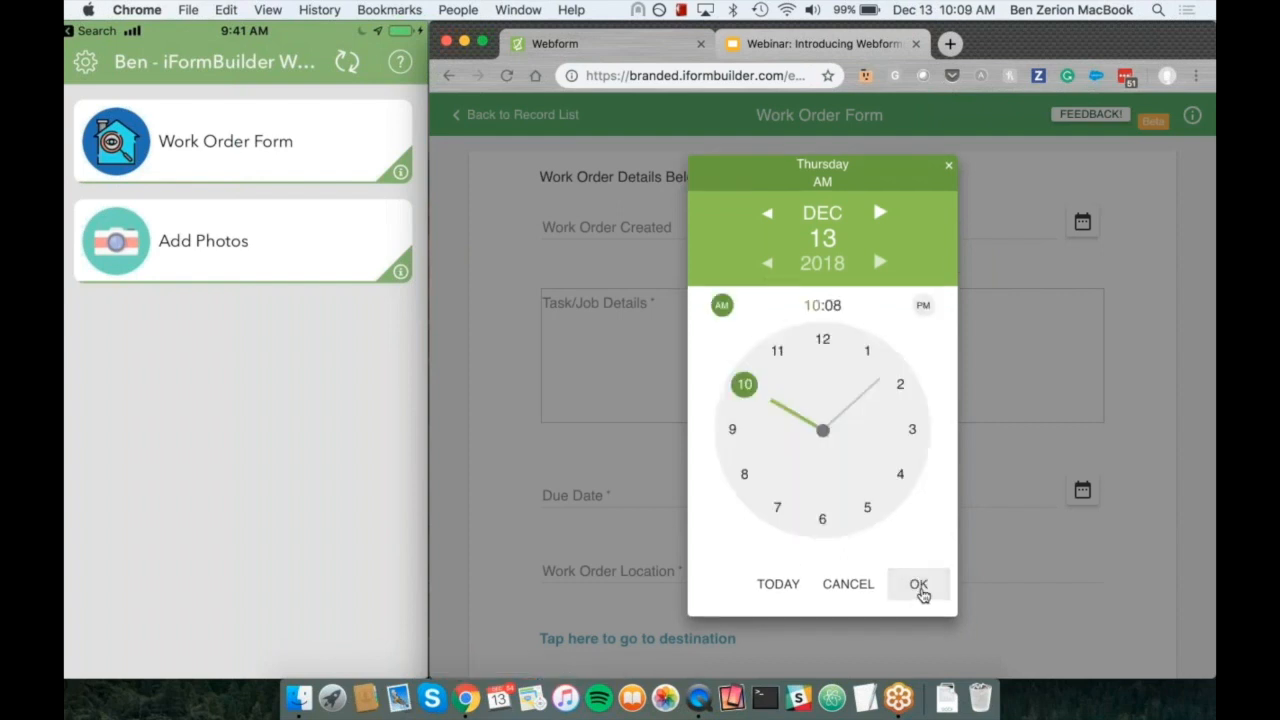
{"action": "left_click", "coordinate": [919, 590]}
{"action": "left_click", "coordinate": [919, 590]}
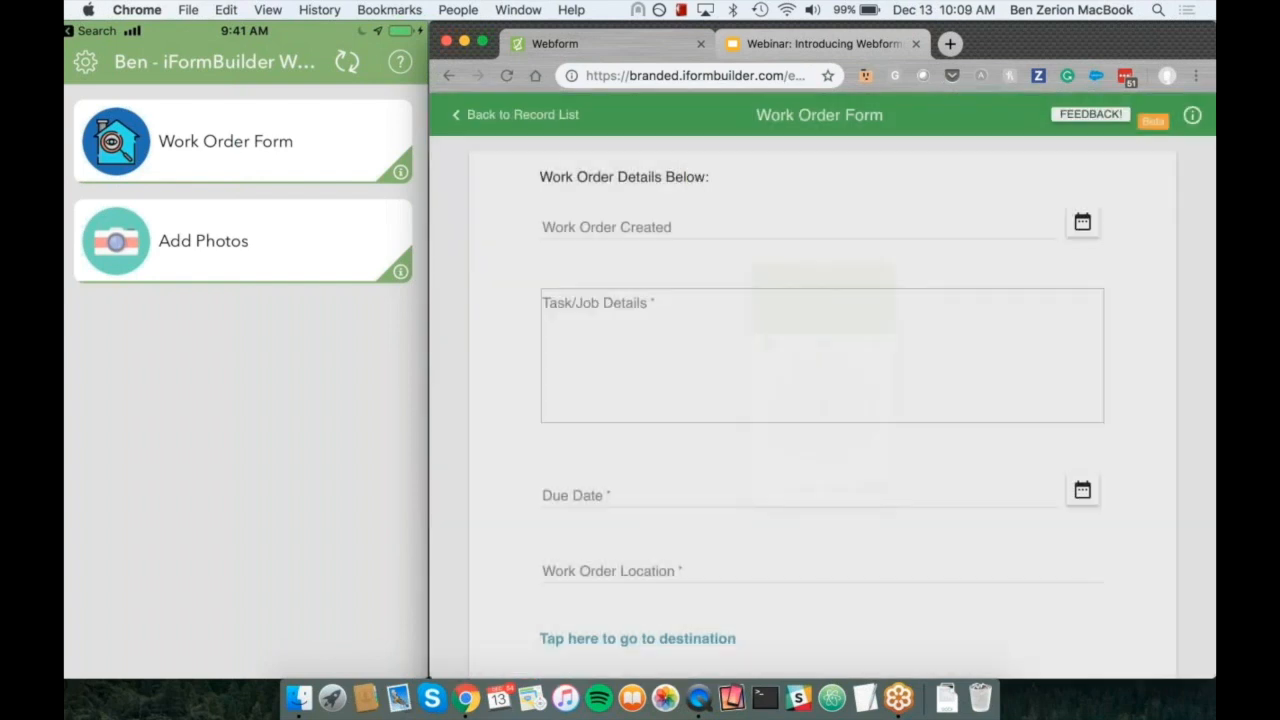
Step: Enter "Fix the Light in the Corner Room" as the Task/Job Details
{"action": "left_click", "coordinate": [679, 325]}
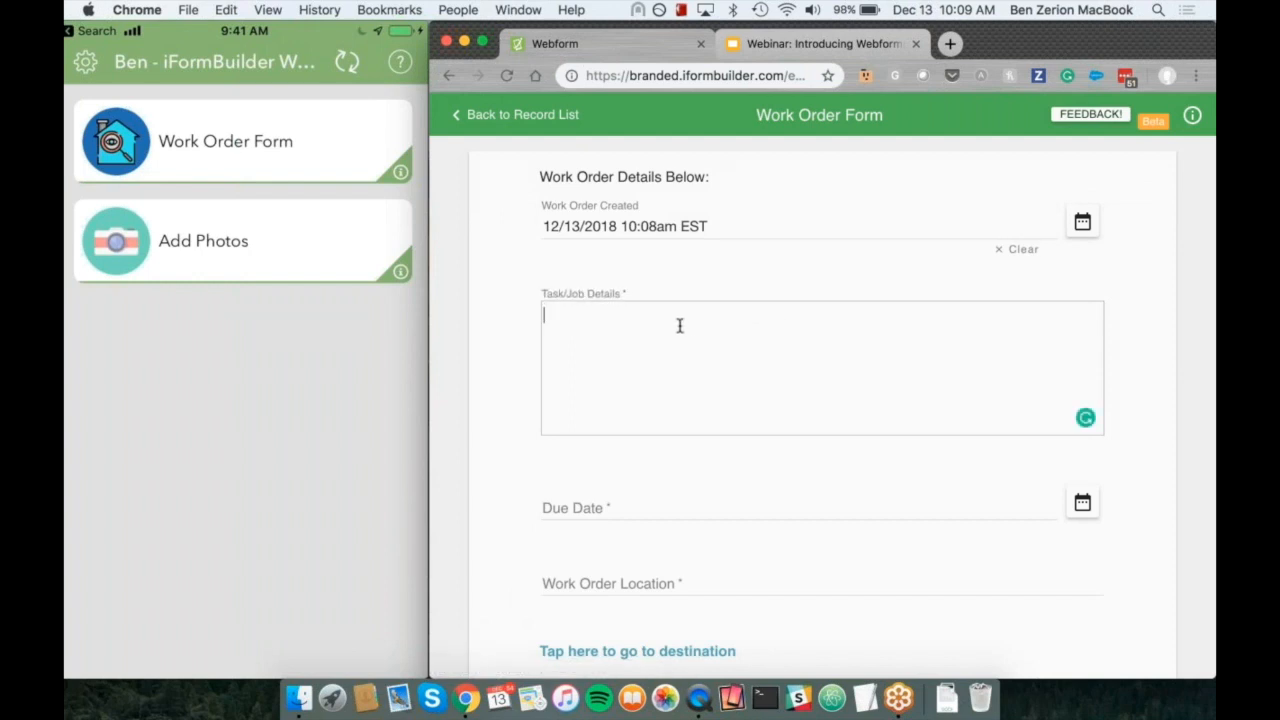
{"action": "type", "text": "Fix the Light in the Corner R"}
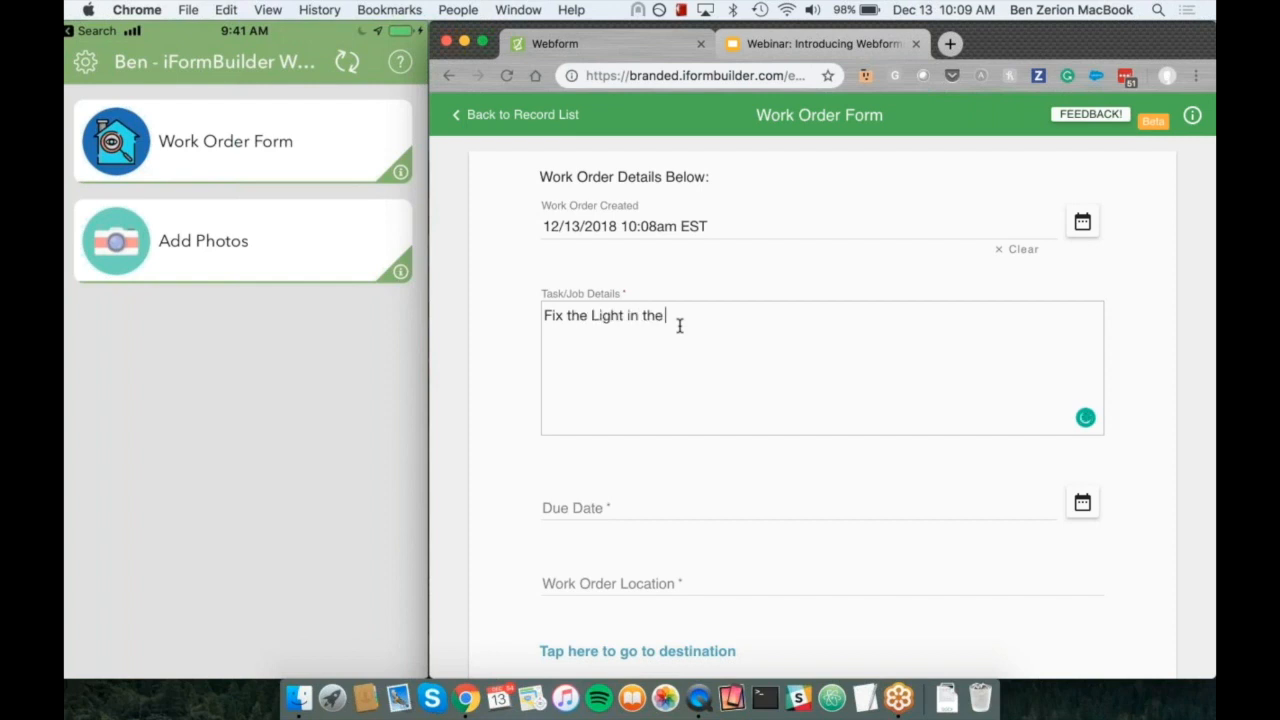
{"action": "type", "text": "oom"}
Step: Set the work order's Due Date to 12/14/2018
{"action": "left_click", "coordinate": [1082, 502]}
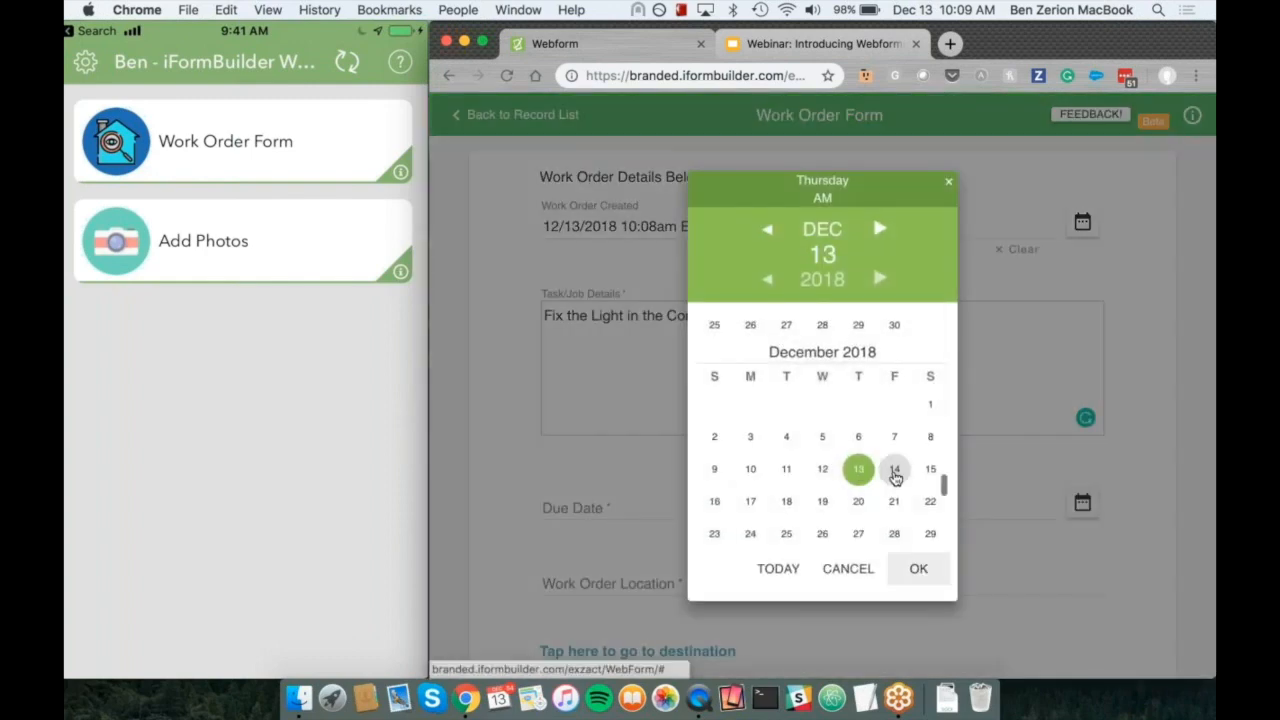
{"action": "left_click", "coordinate": [895, 473]}
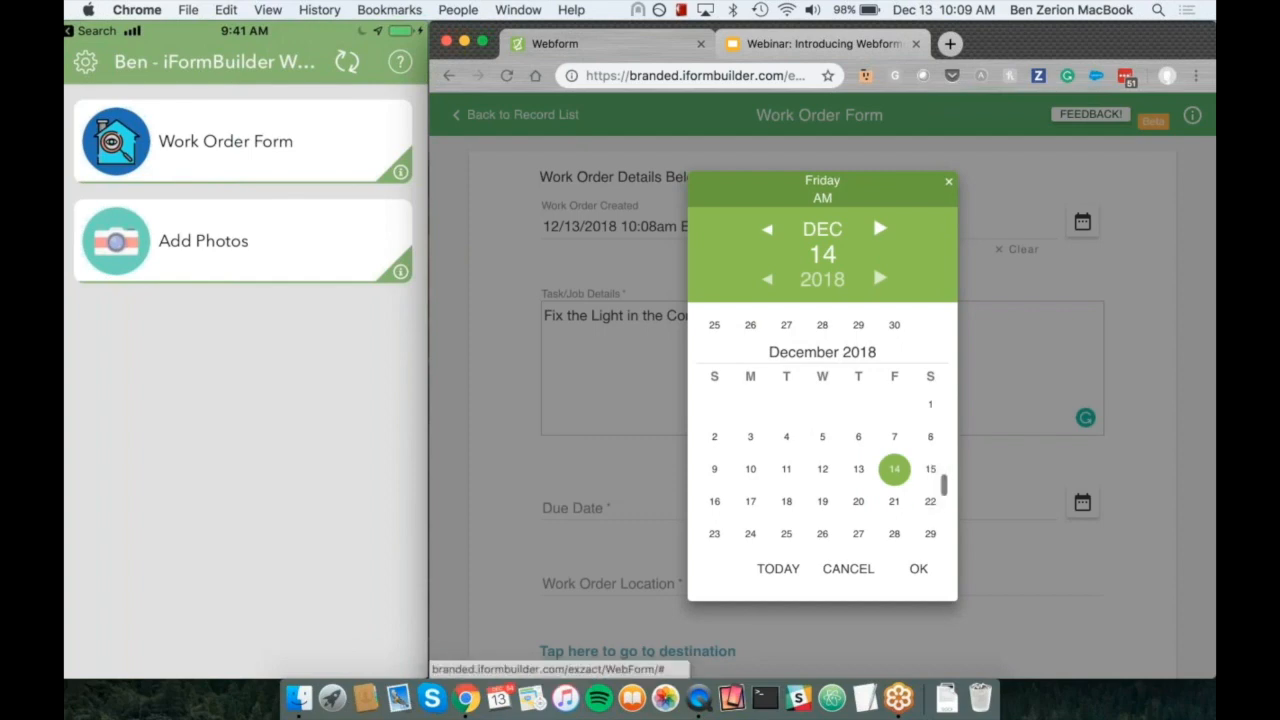
{"action": "left_click", "coordinate": [918, 570]}
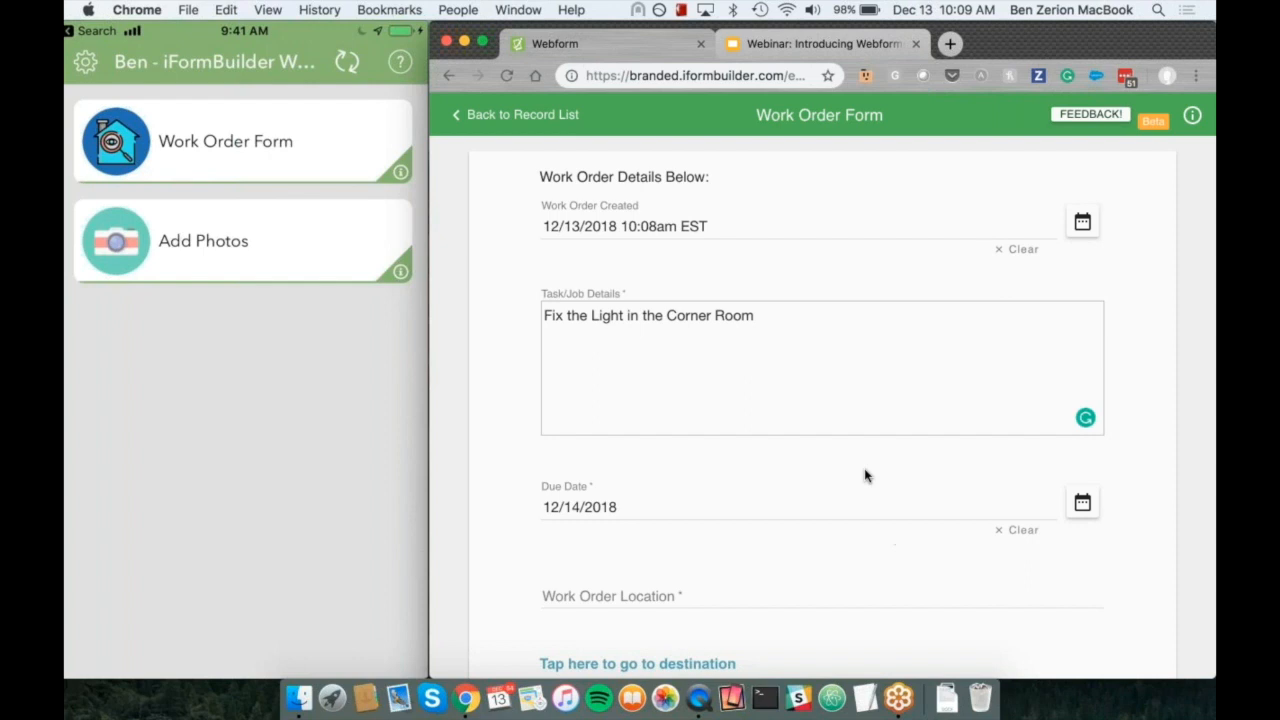
Step: Fill in the Work Order Location with the job site's street address
{"action": "scroll", "coordinate": [866, 476], "scroll_direction": "down", "scroll_amount": 2}
{"action": "left_click", "coordinate": [687, 514]}
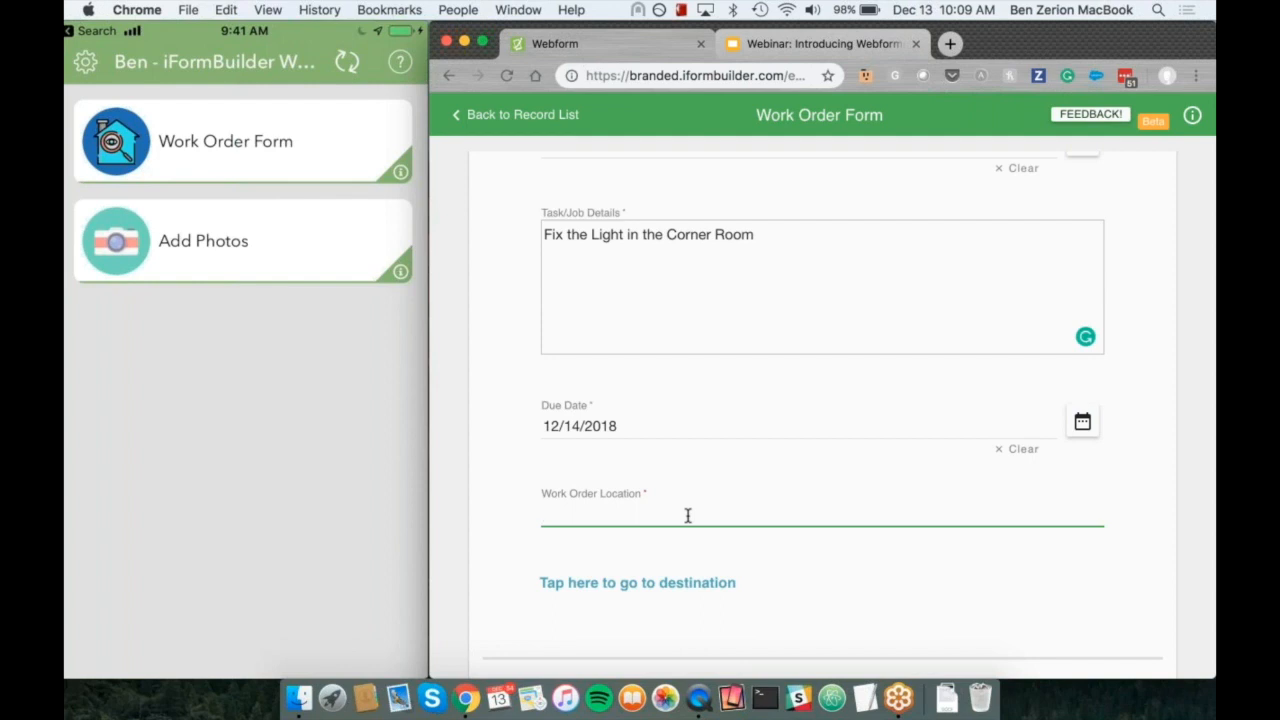
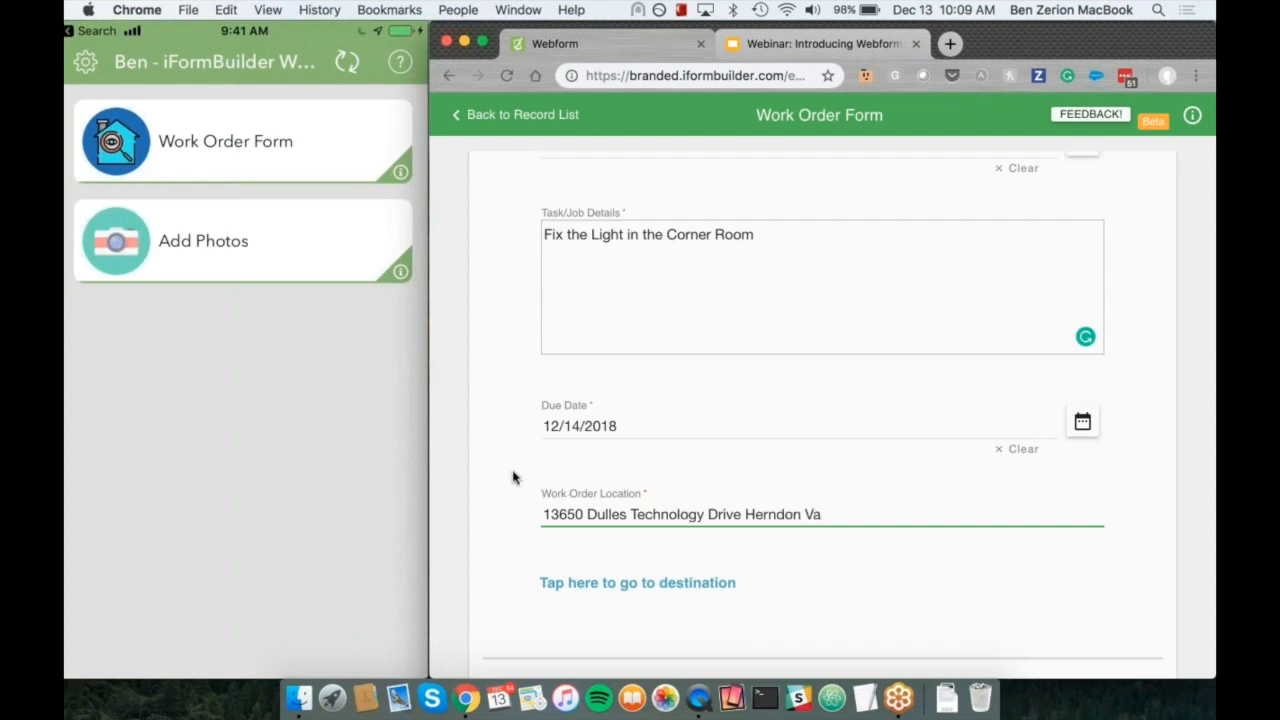
Step: Set the Work Order Status to Open
{"action": "scroll", "coordinate": [512, 477], "scroll_direction": "down", "scroll_amount": 2}
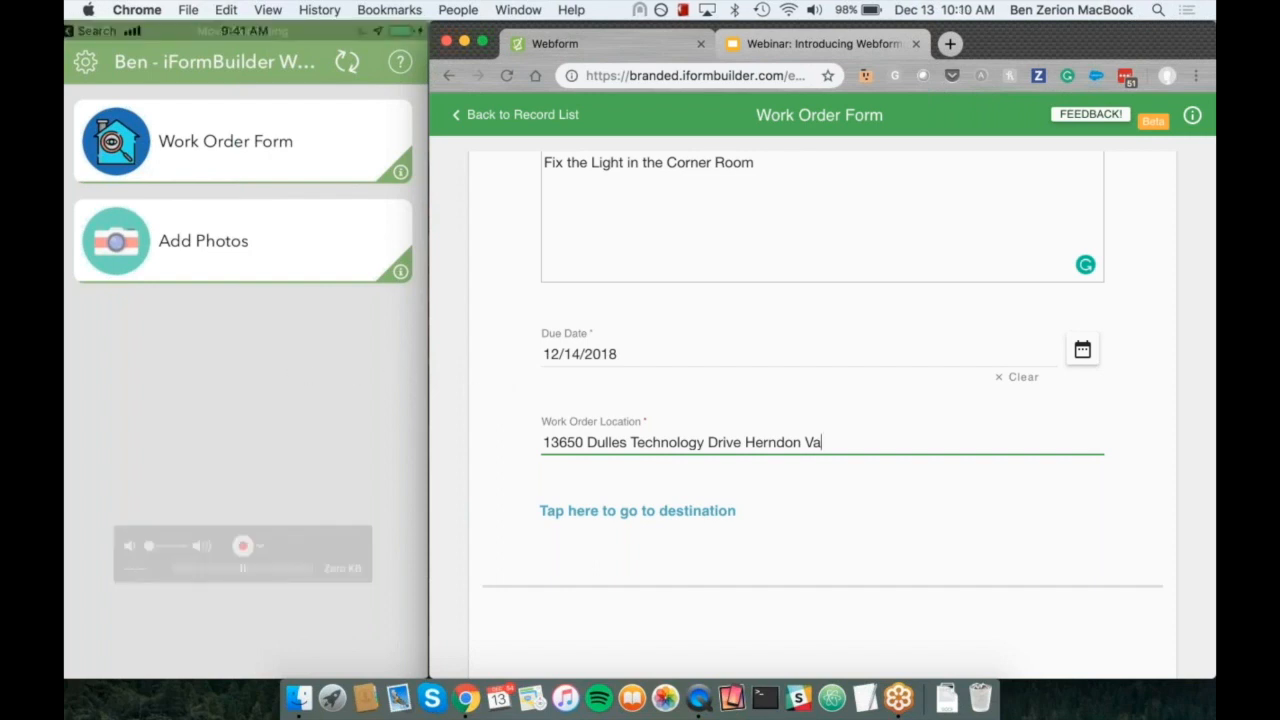
{"action": "left_click", "coordinate": [499, 352]}
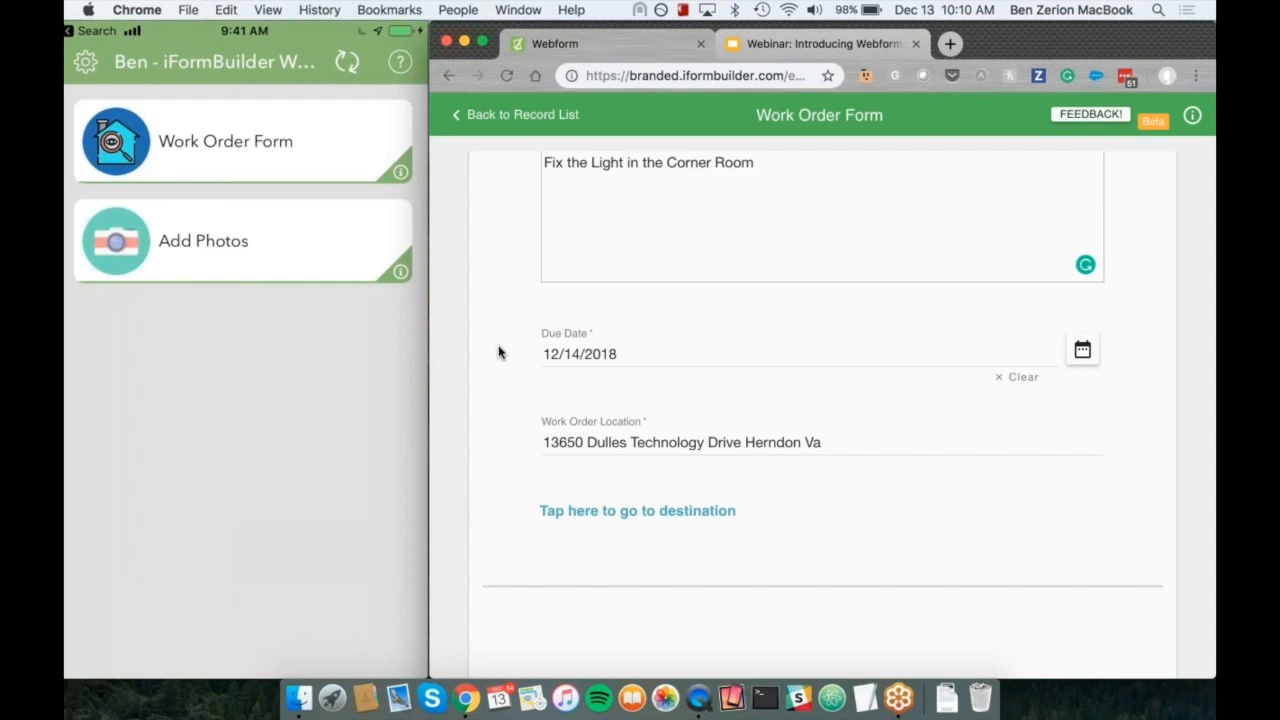
{"action": "scroll", "coordinate": [499, 352], "scroll_direction": "down", "scroll_amount": 10}
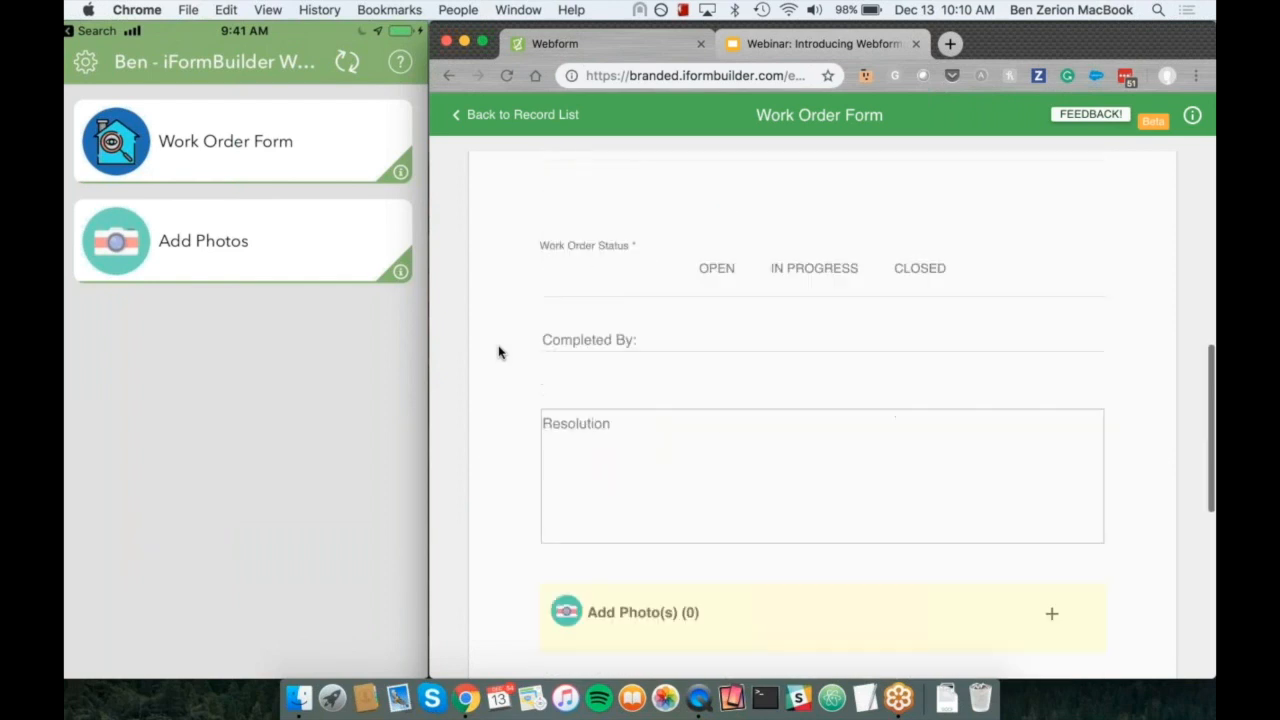
{"action": "scroll", "coordinate": [514, 292], "scroll_direction": "up", "scroll_amount": 3}
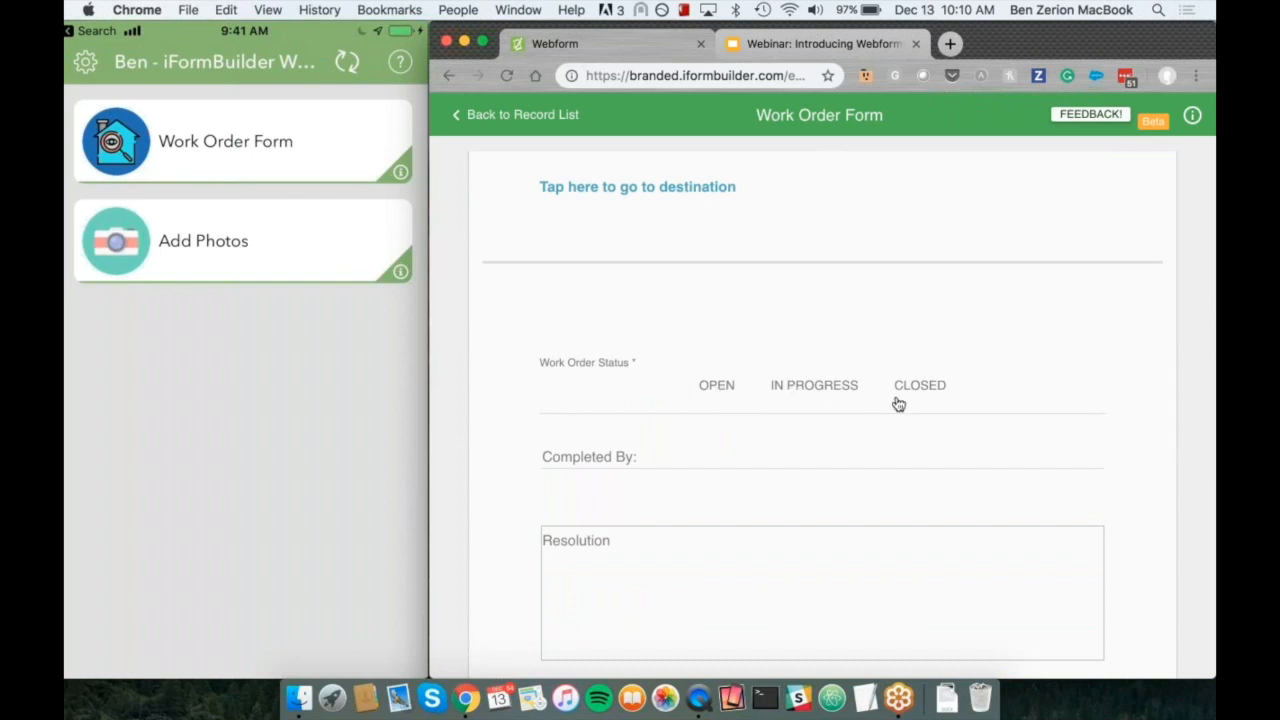
{"action": "left_click", "coordinate": [737, 400]}
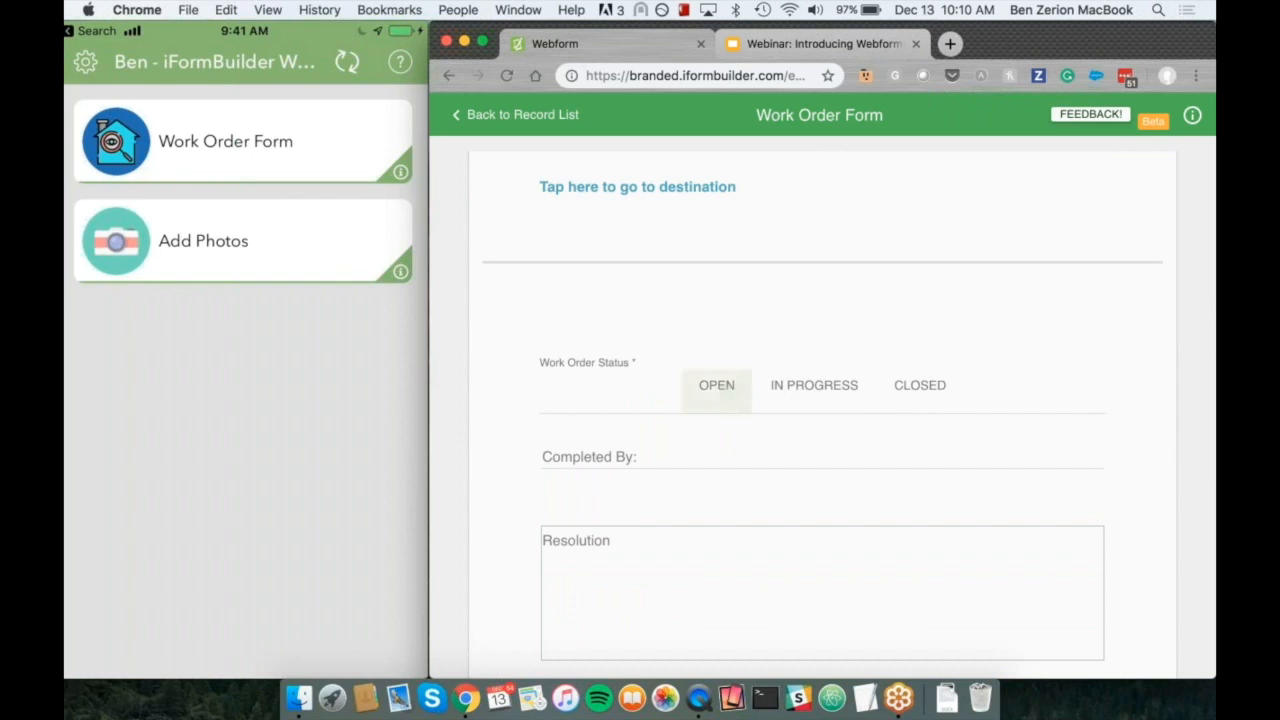
Step: Assign the work order to the mobile user wo_ben
{"action": "scroll", "coordinate": [540, 297], "scroll_direction": "up", "scroll_amount": 1}
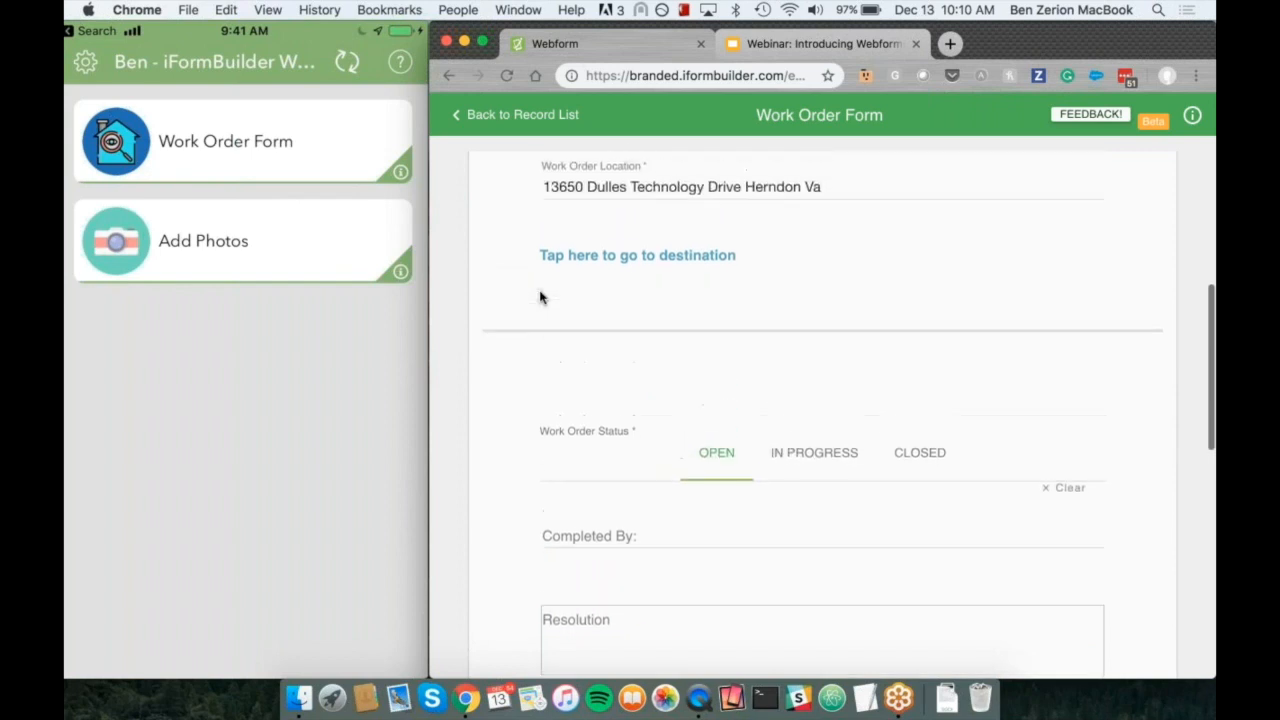
{"action": "scroll", "coordinate": [540, 297], "scroll_direction": "down", "scroll_amount": 4}
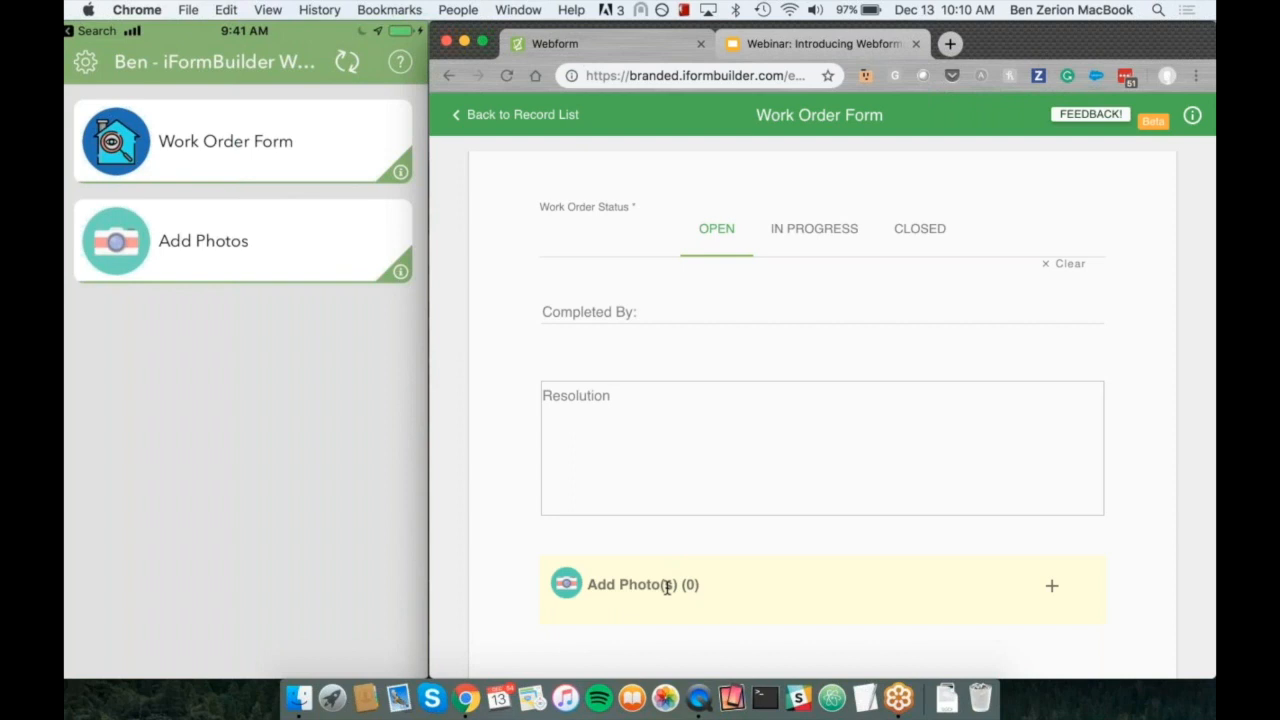
{"action": "mouse_move", "coordinate": [326, 386]}
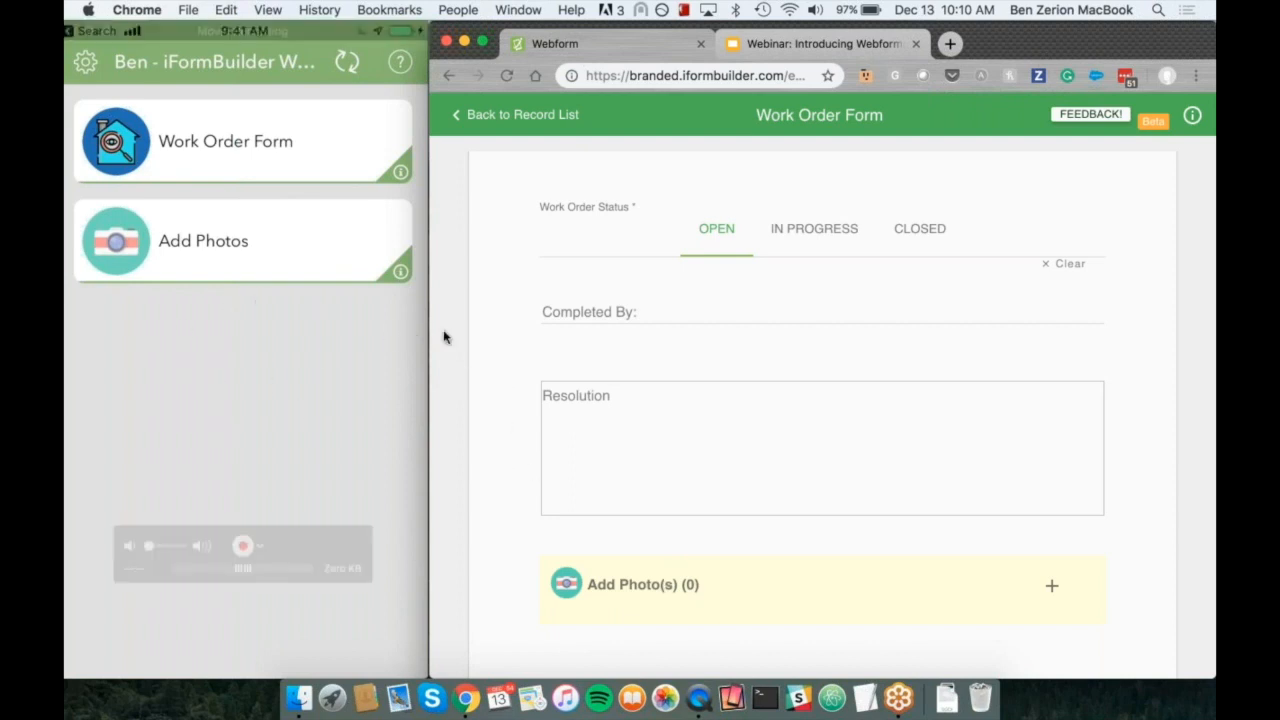
{"action": "scroll", "coordinate": [497, 331], "scroll_direction": "down", "scroll_amount": 5}
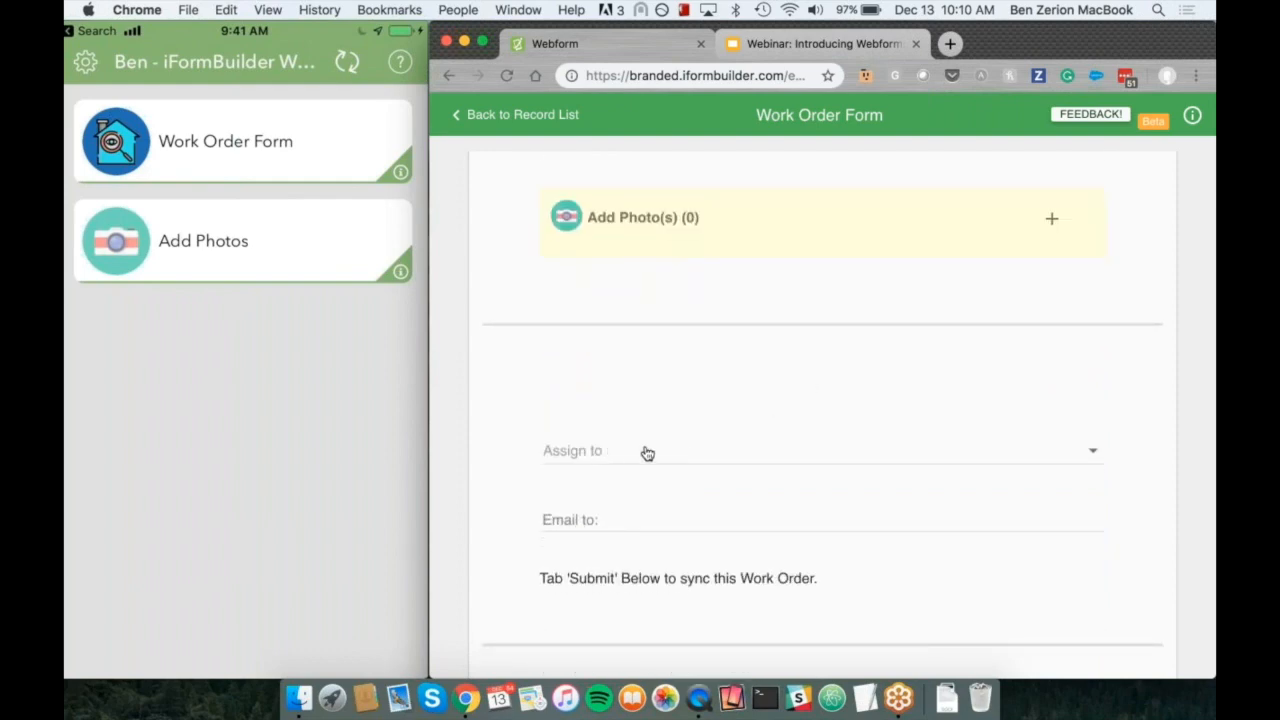
{"action": "left_click", "coordinate": [720, 451]}
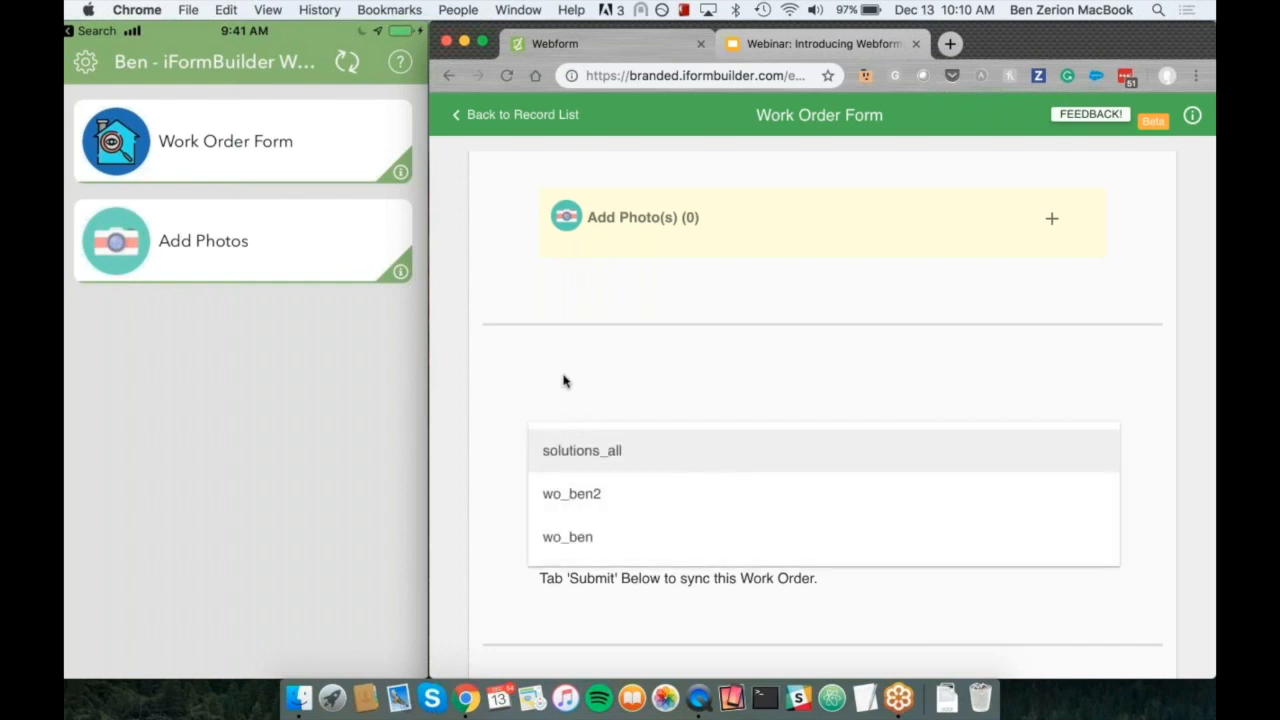
{"action": "left_click", "coordinate": [605, 552]}
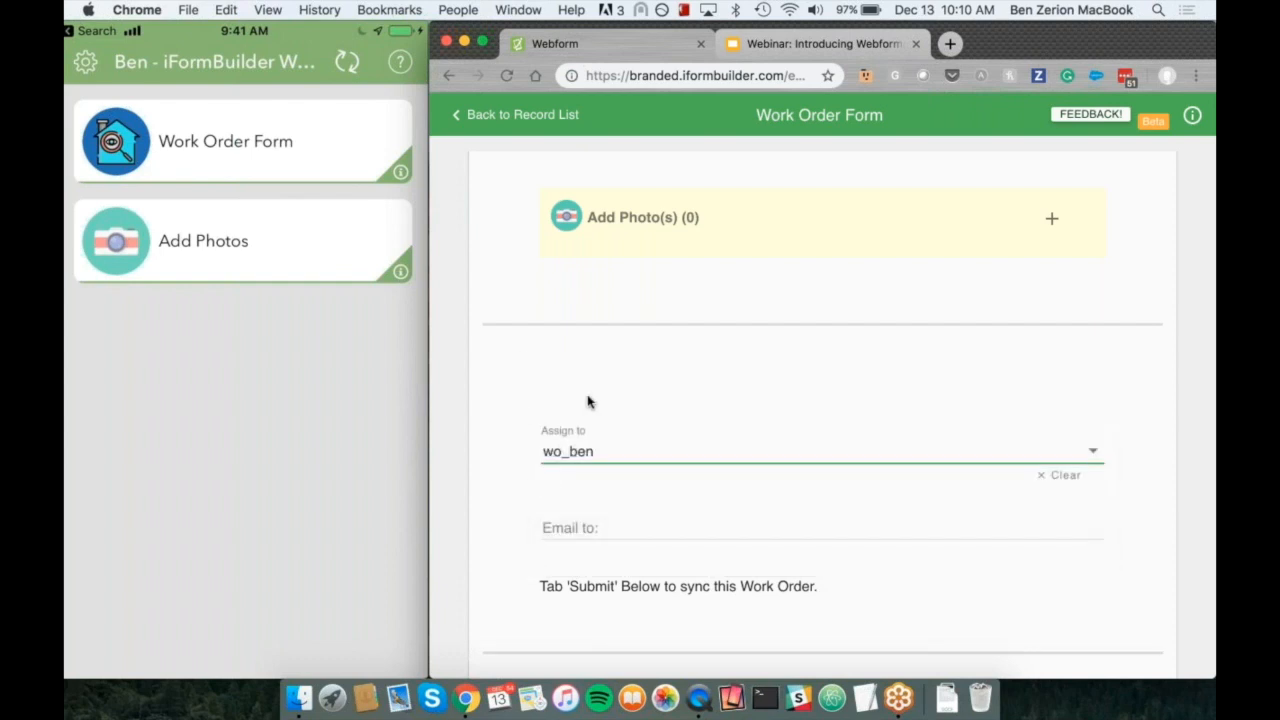
{"action": "mouse_move", "coordinate": [263, 383]}
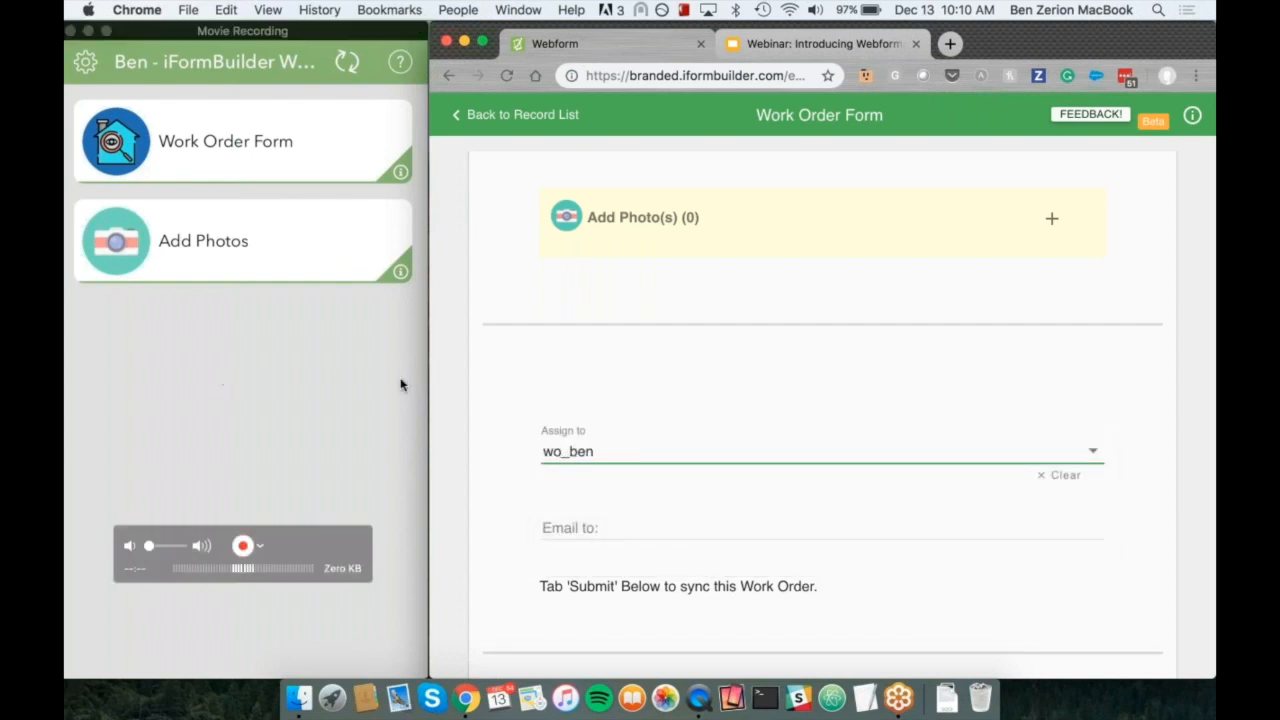
Step: Enter the recipient's e-mail address in Email to and submit the work order
{"action": "scroll", "coordinate": [480, 360], "scroll_direction": "down", "scroll_amount": 2}
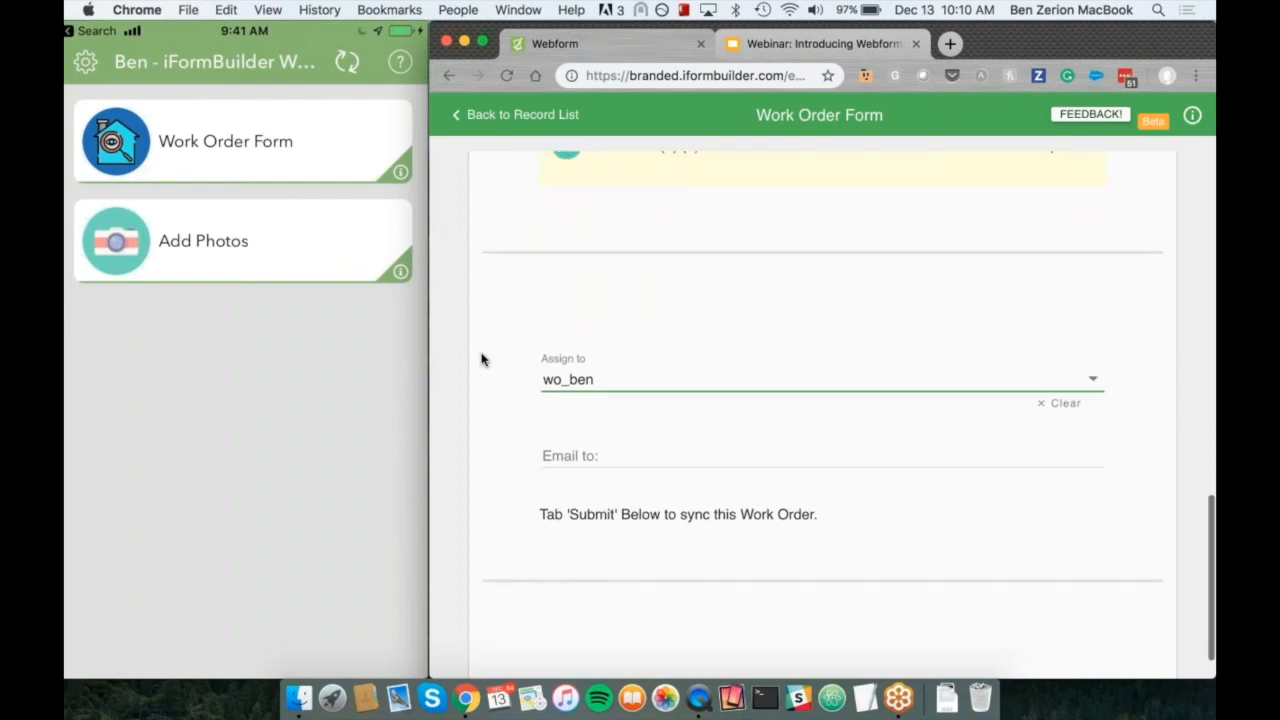
{"action": "left_click", "coordinate": [636, 461]}
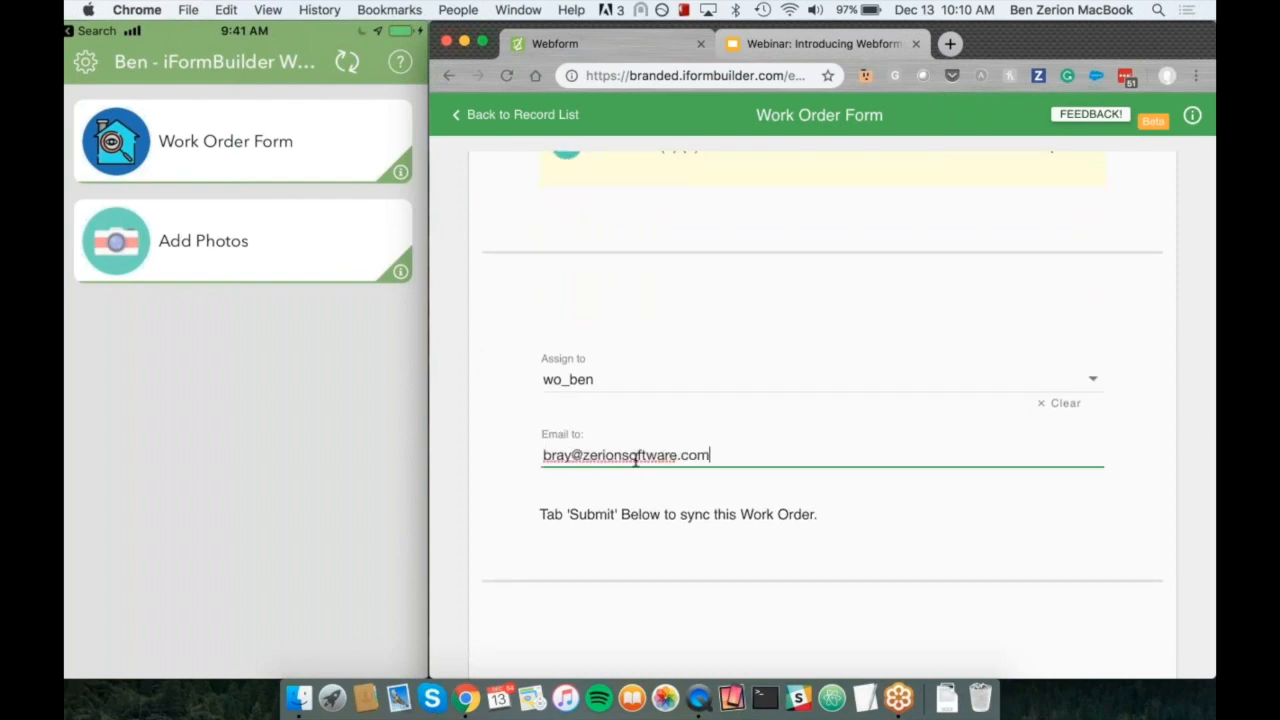
{"action": "left_click", "coordinate": [488, 430]}
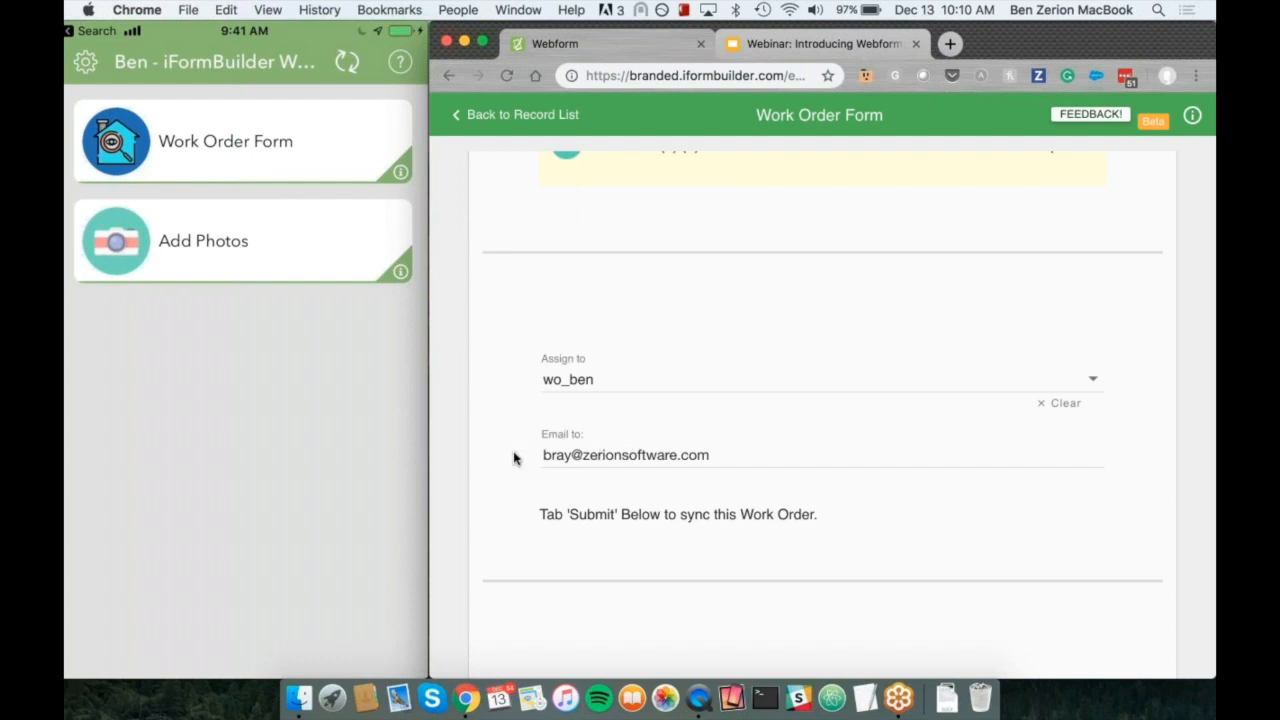
{"action": "scroll", "coordinate": [514, 458], "scroll_direction": "down", "scroll_amount": 1}
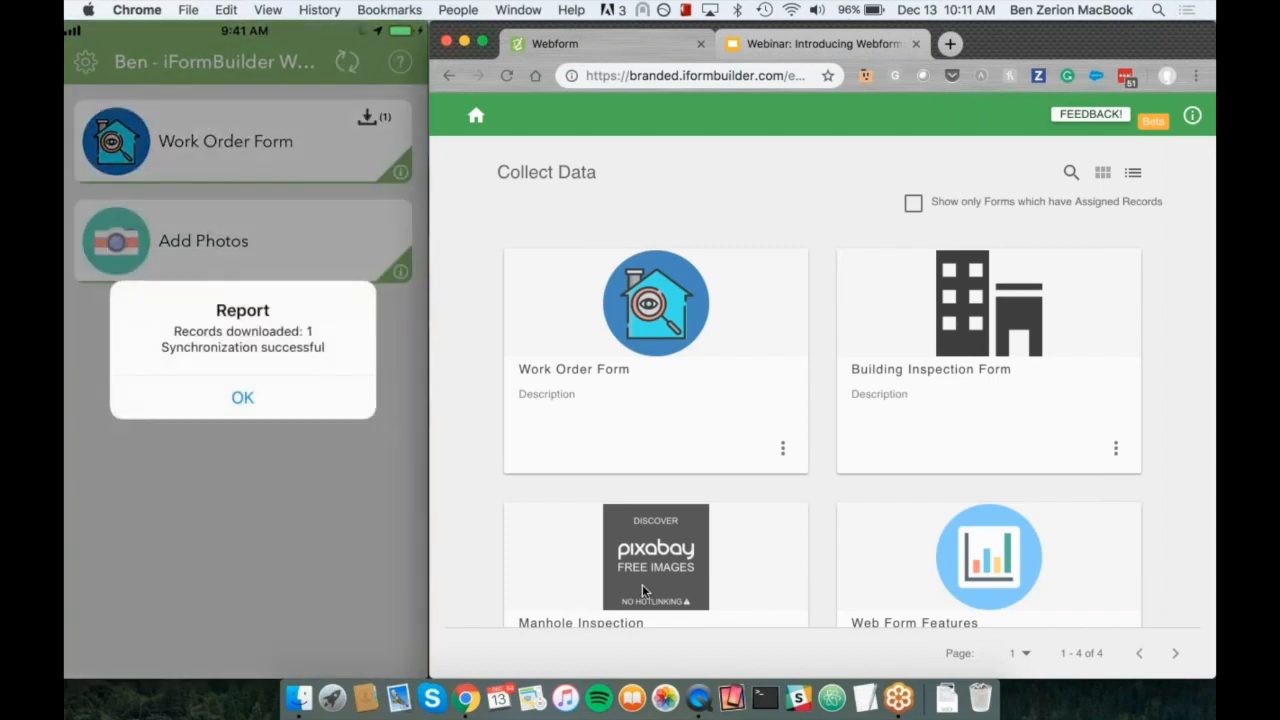
Step: Reload the Collect Data page and show only forms which have assigned records
{"action": "mouse_move", "coordinate": [247, 158]}
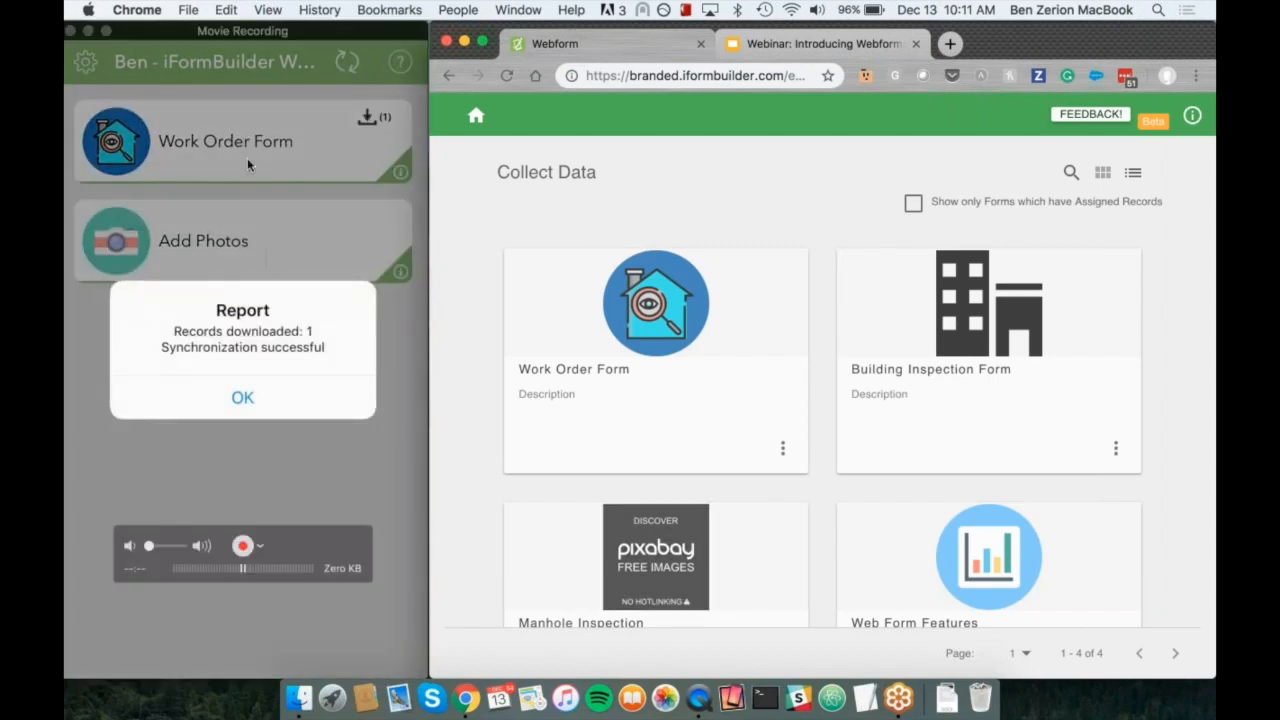
{"action": "left_click", "coordinate": [230, 44]}
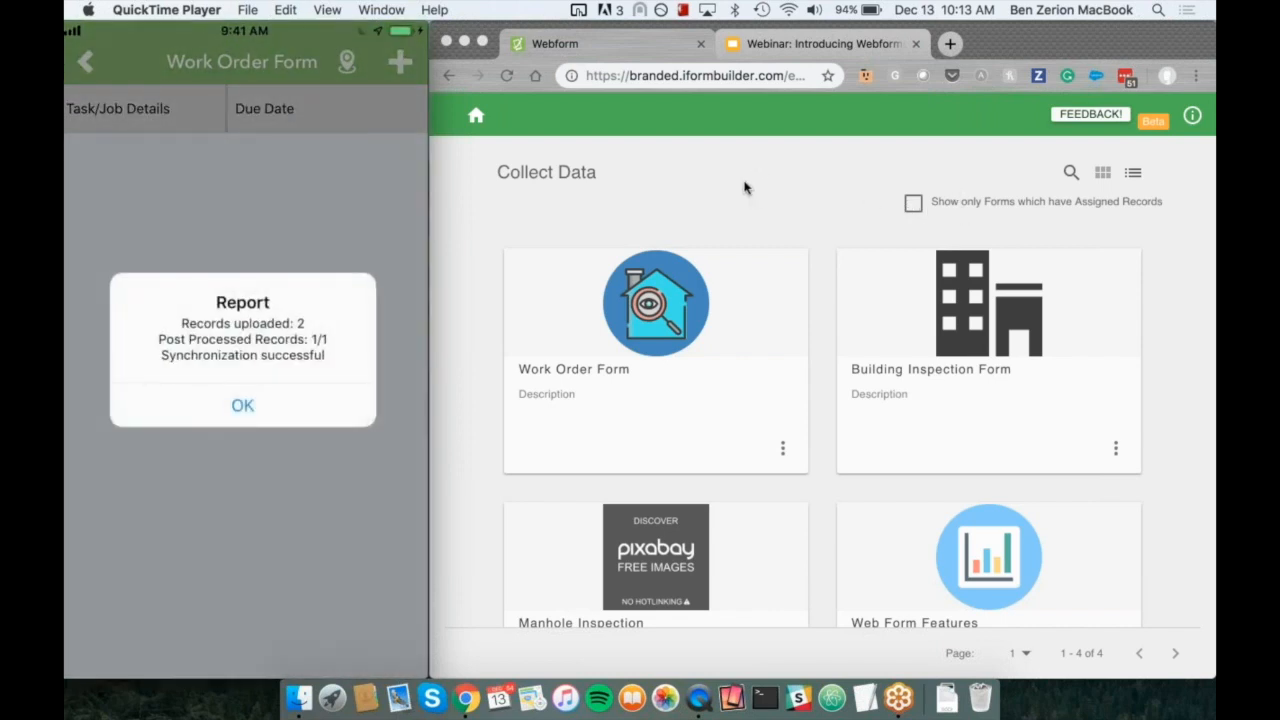
{"action": "left_click", "coordinate": [706, 180]}
{"action": "left_click", "coordinate": [506, 79]}
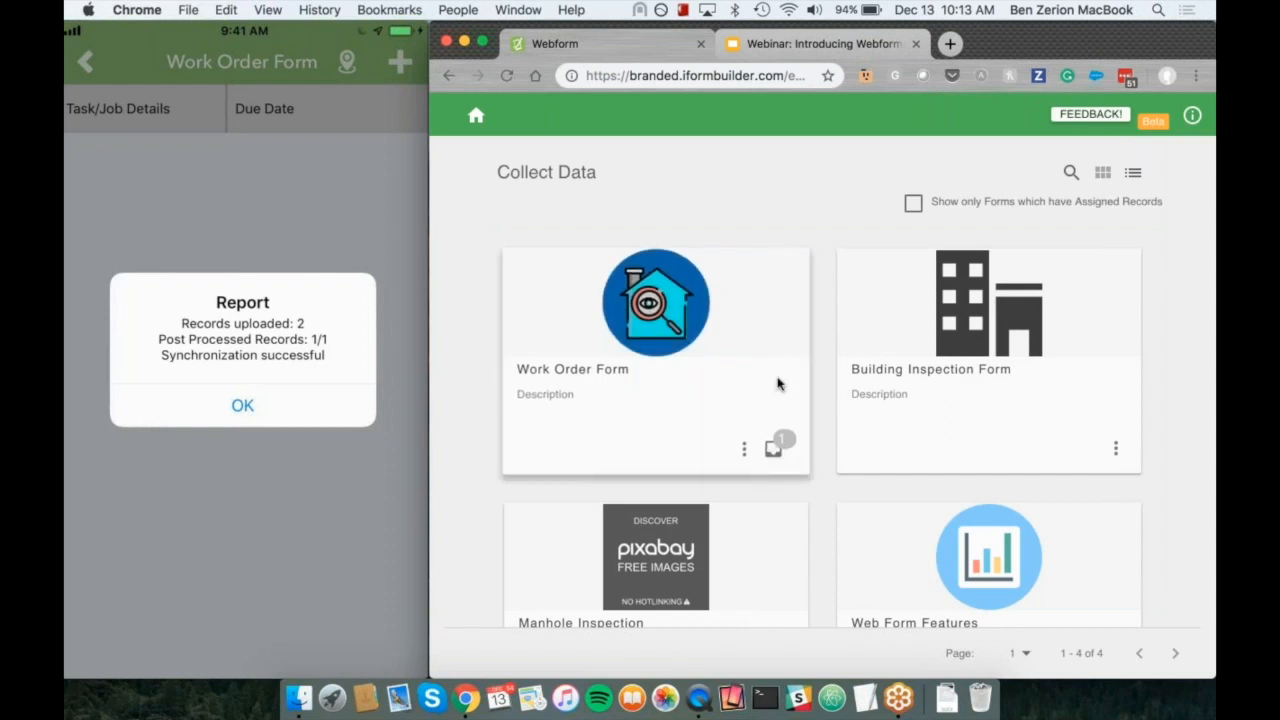
{"action": "left_click", "coordinate": [913, 204]}
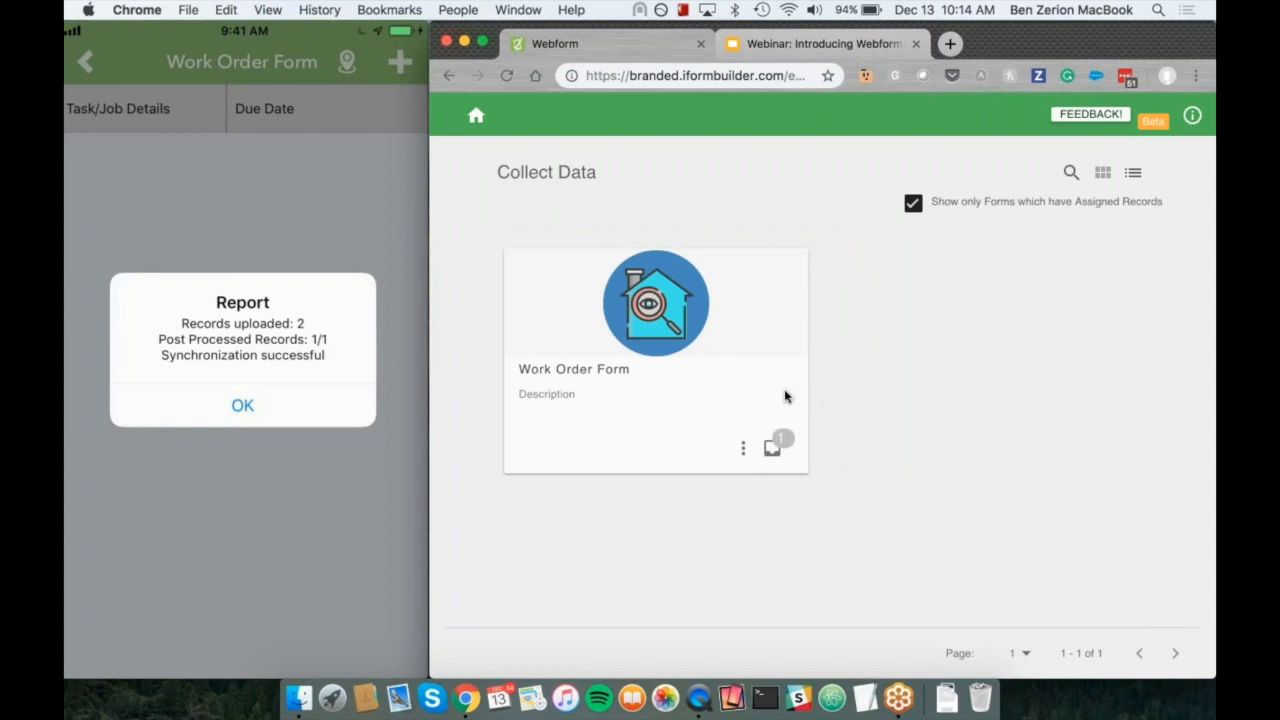
Step: Open the assigned Work Order Form record "Fix the Light in the Corner Room" and review its status, resolution and photo entries
{"action": "left_click", "coordinate": [691, 328]}
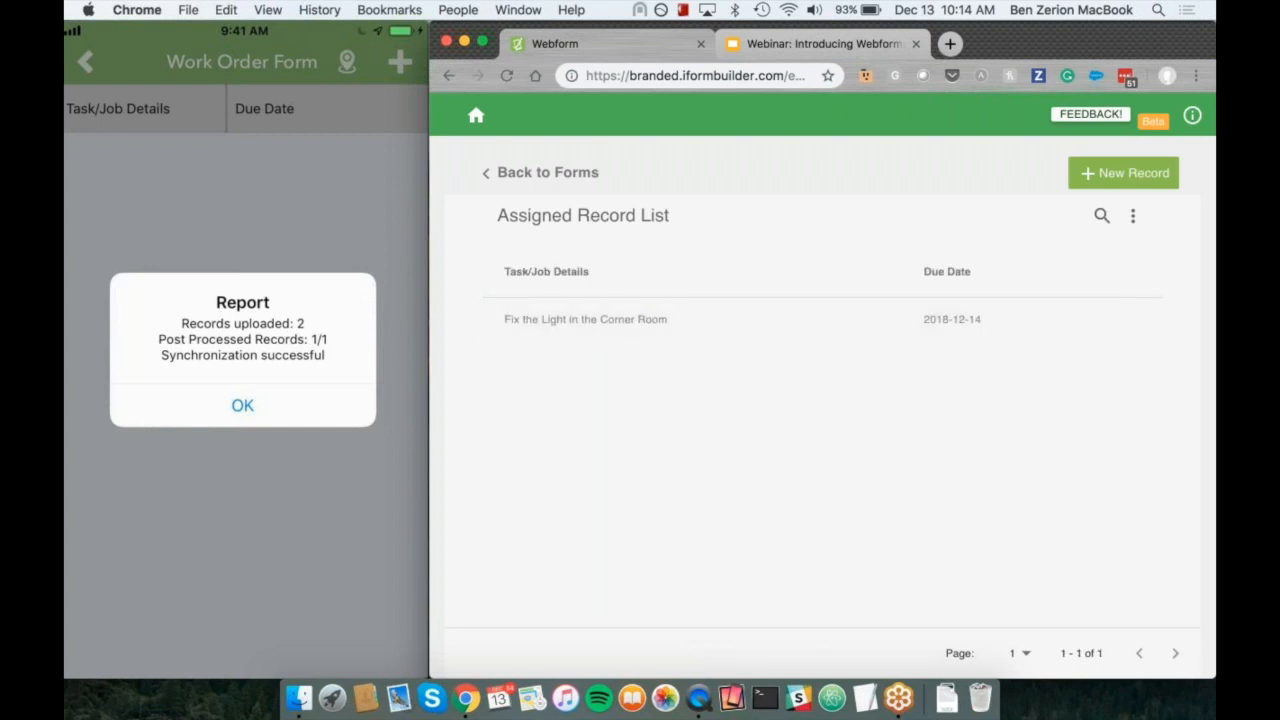
{"action": "left_click", "coordinate": [670, 322]}
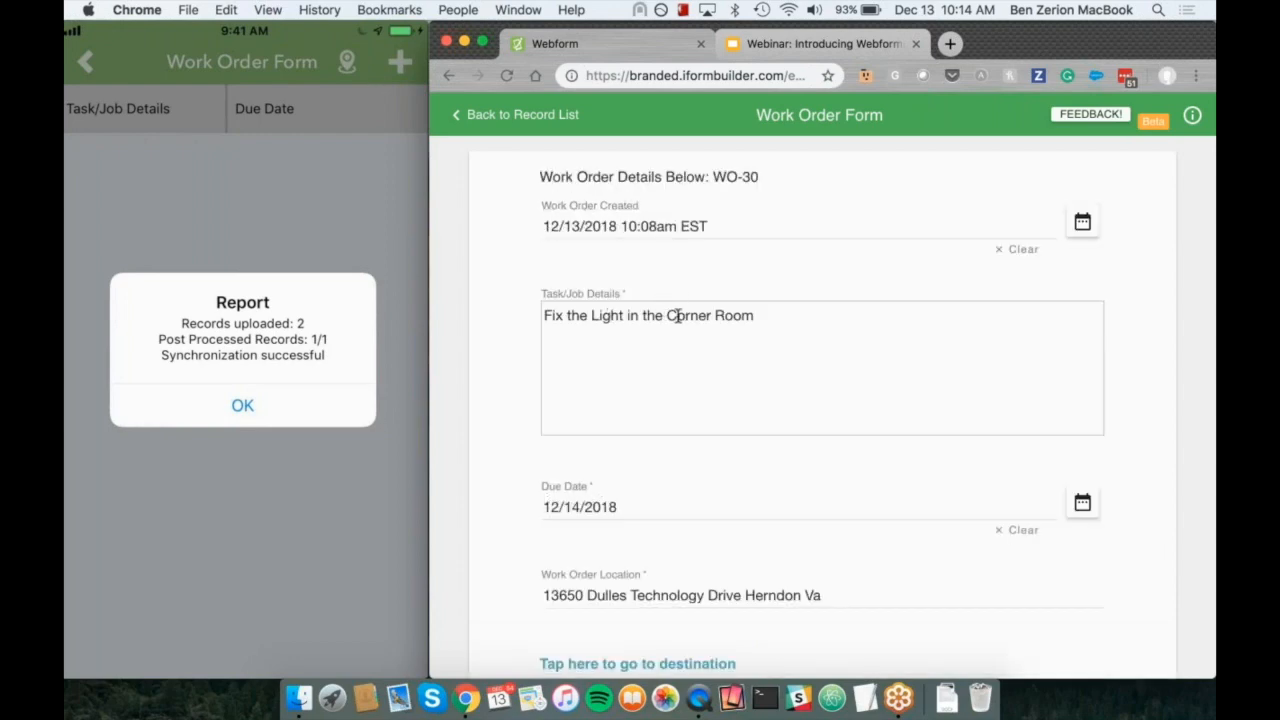
{"action": "scroll", "coordinate": [678, 315], "scroll_direction": "down", "scroll_amount": 10}
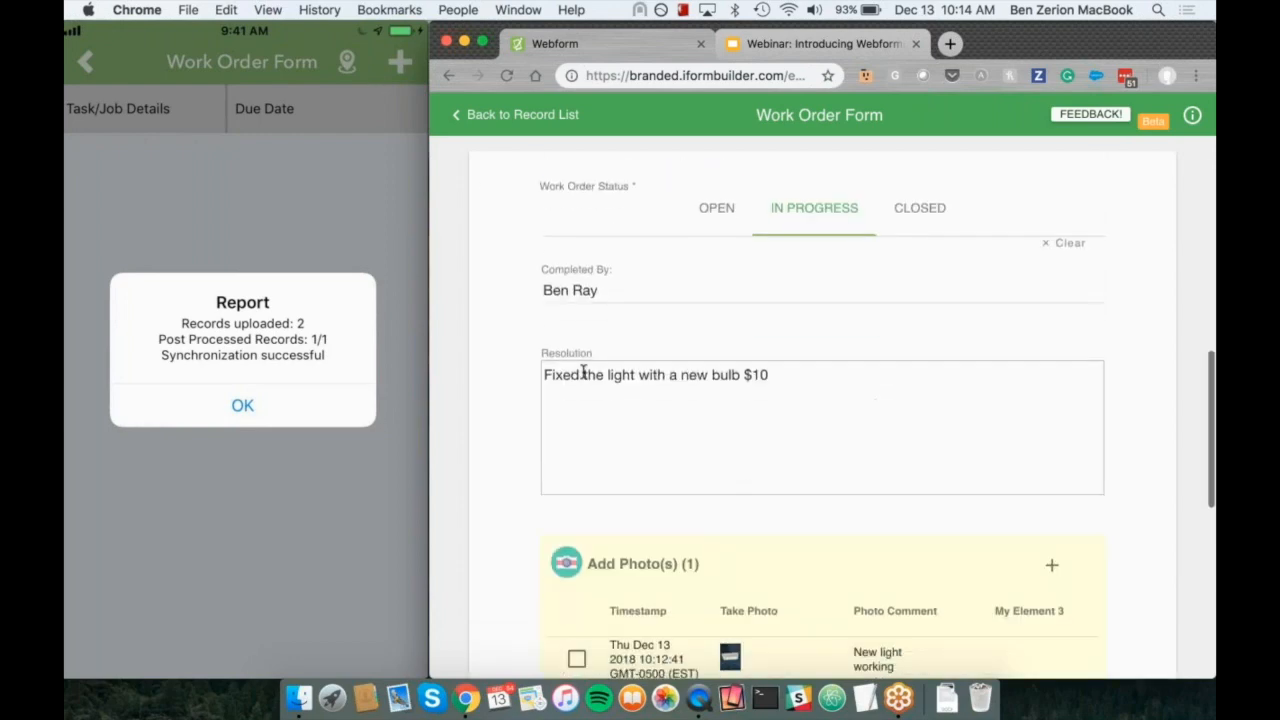
{"action": "scroll", "coordinate": [501, 383], "scroll_direction": "down", "scroll_amount": 3}
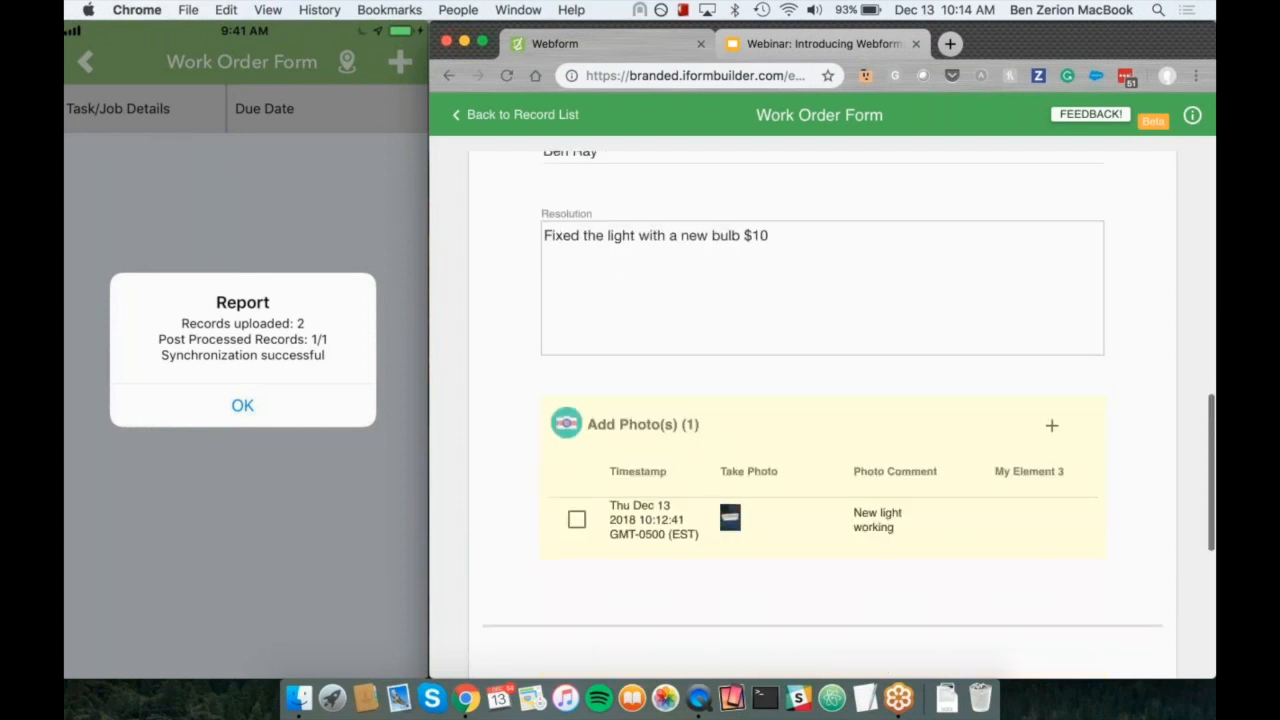
Step: Examine the photo and comment in the work order's attached photo entry, and return to the work order
{"action": "left_click", "coordinate": [760, 527]}
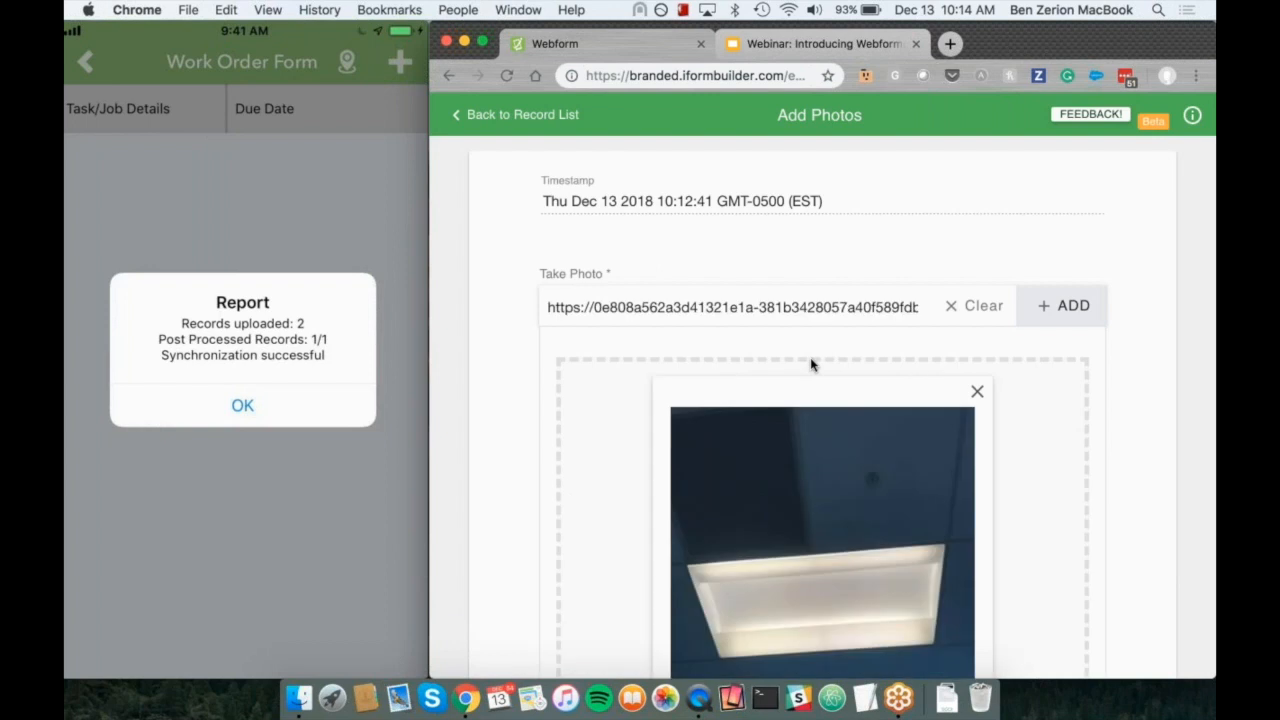
{"action": "scroll", "coordinate": [811, 365], "scroll_direction": "down", "scroll_amount": 5}
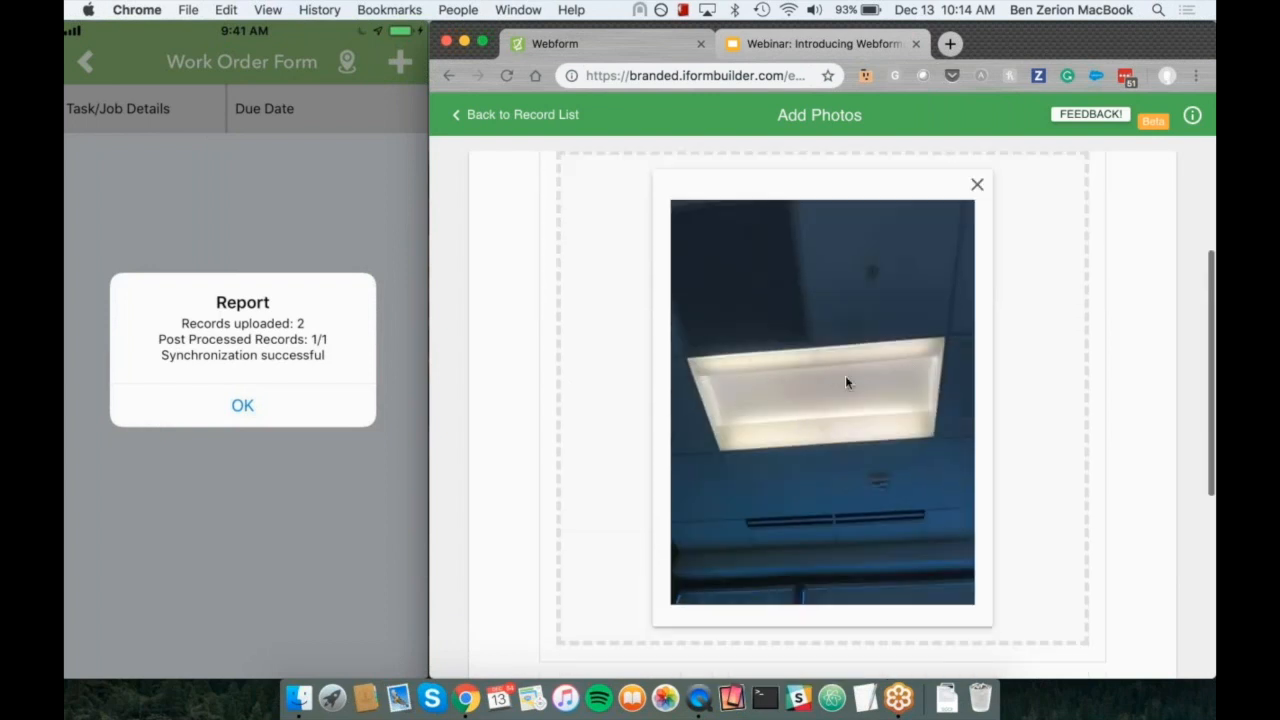
{"action": "scroll", "coordinate": [770, 368], "scroll_direction": "down", "scroll_amount": 6}
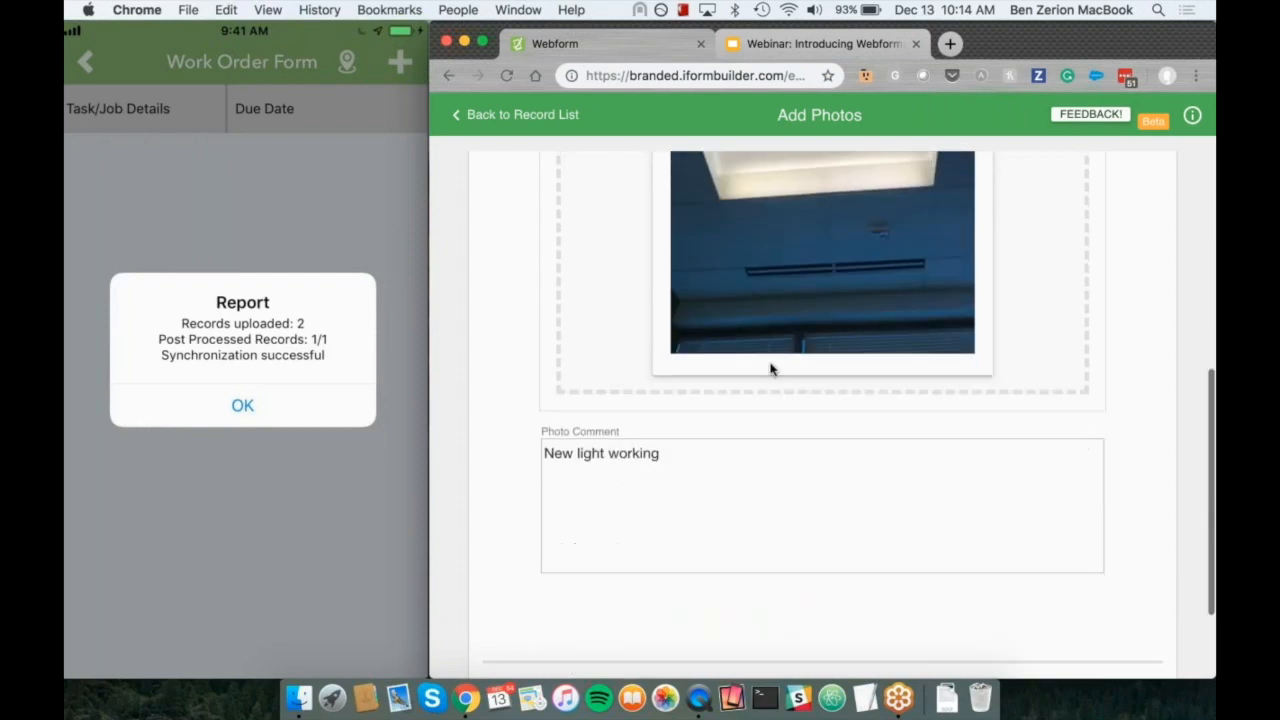
{"action": "scroll", "coordinate": [660, 397], "scroll_direction": "down", "scroll_amount": 2}
{"action": "scroll", "coordinate": [843, 614], "scroll_direction": "down", "scroll_amount": 1}
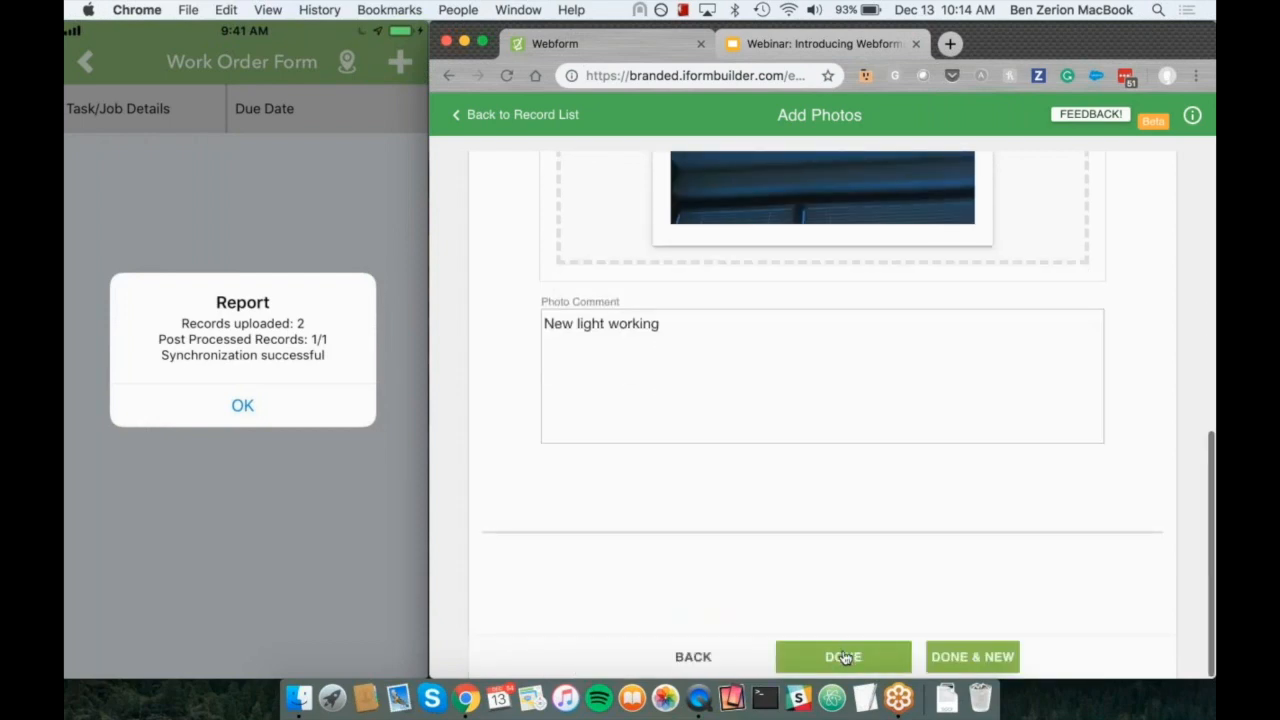
{"action": "left_click", "coordinate": [715, 660]}
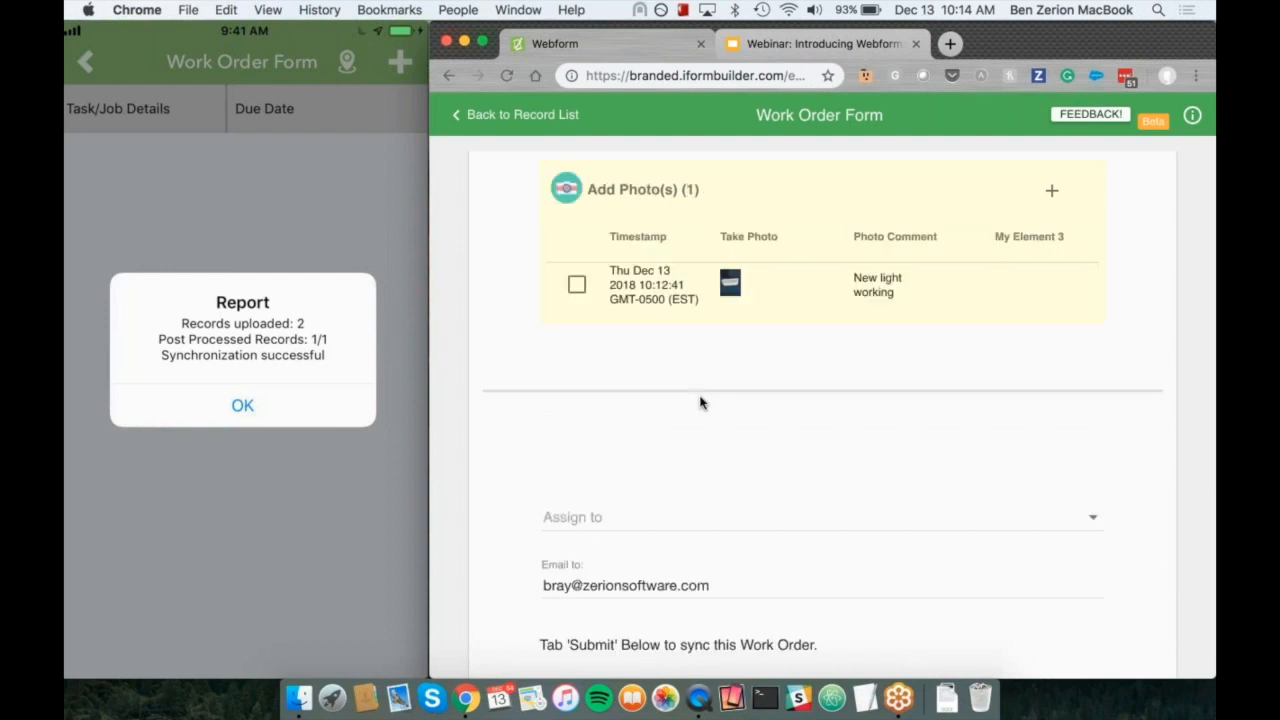
Step: Set the Work Order Status to Closed and submit the work order
{"action": "scroll", "coordinate": [700, 402], "scroll_direction": "up", "scroll_amount": 5}
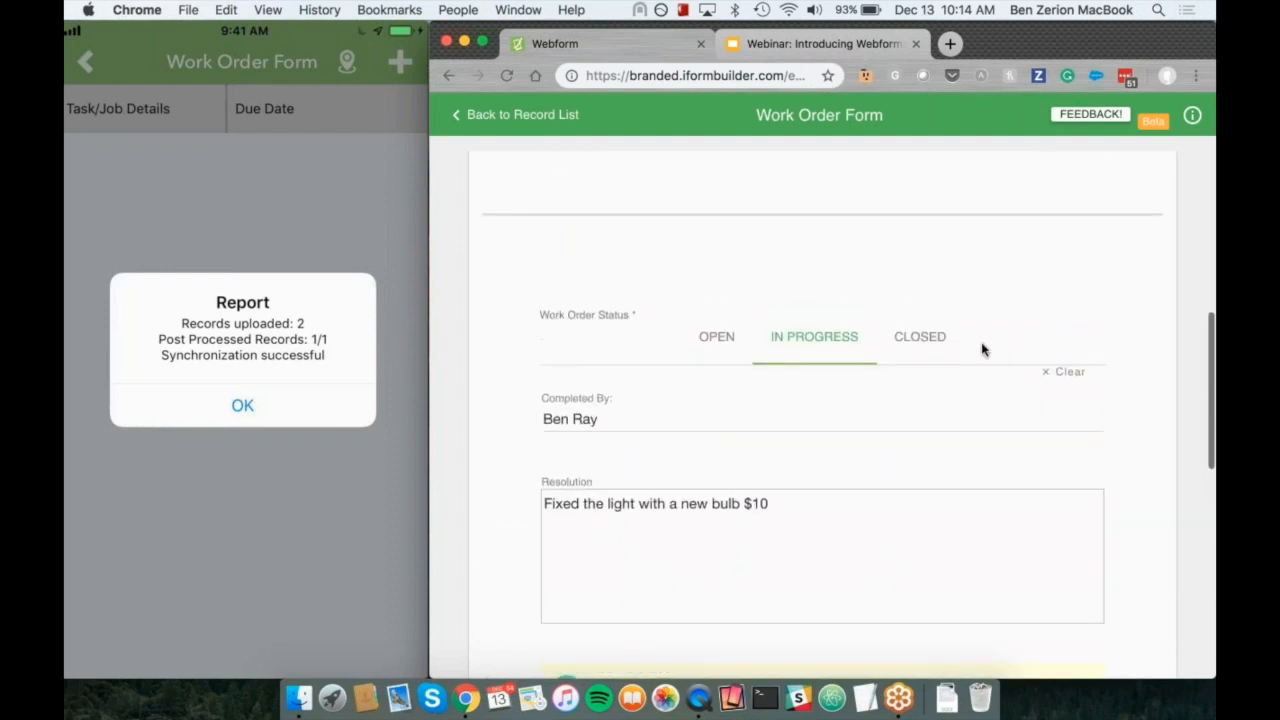
{"action": "left_click", "coordinate": [920, 340]}
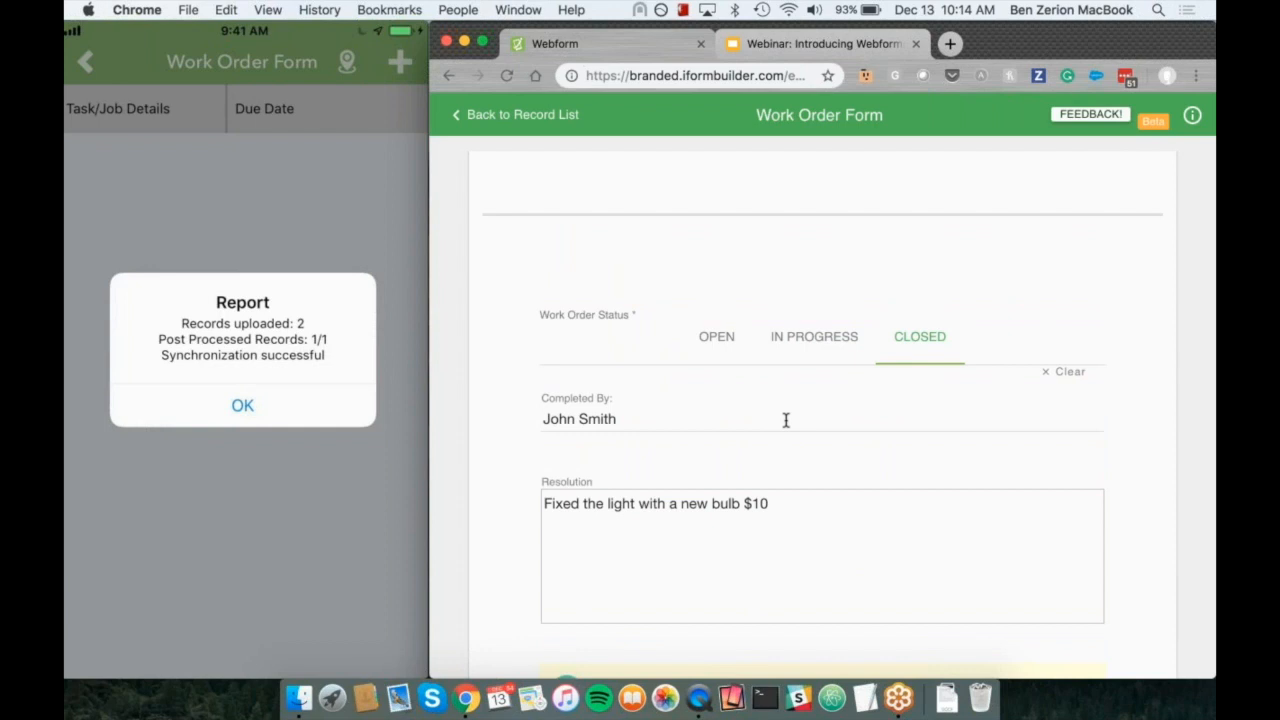
{"action": "scroll", "coordinate": [786, 420], "scroll_direction": "down", "scroll_amount": 3}
{"action": "scroll", "coordinate": [786, 420], "scroll_direction": "down", "scroll_amount": 6}
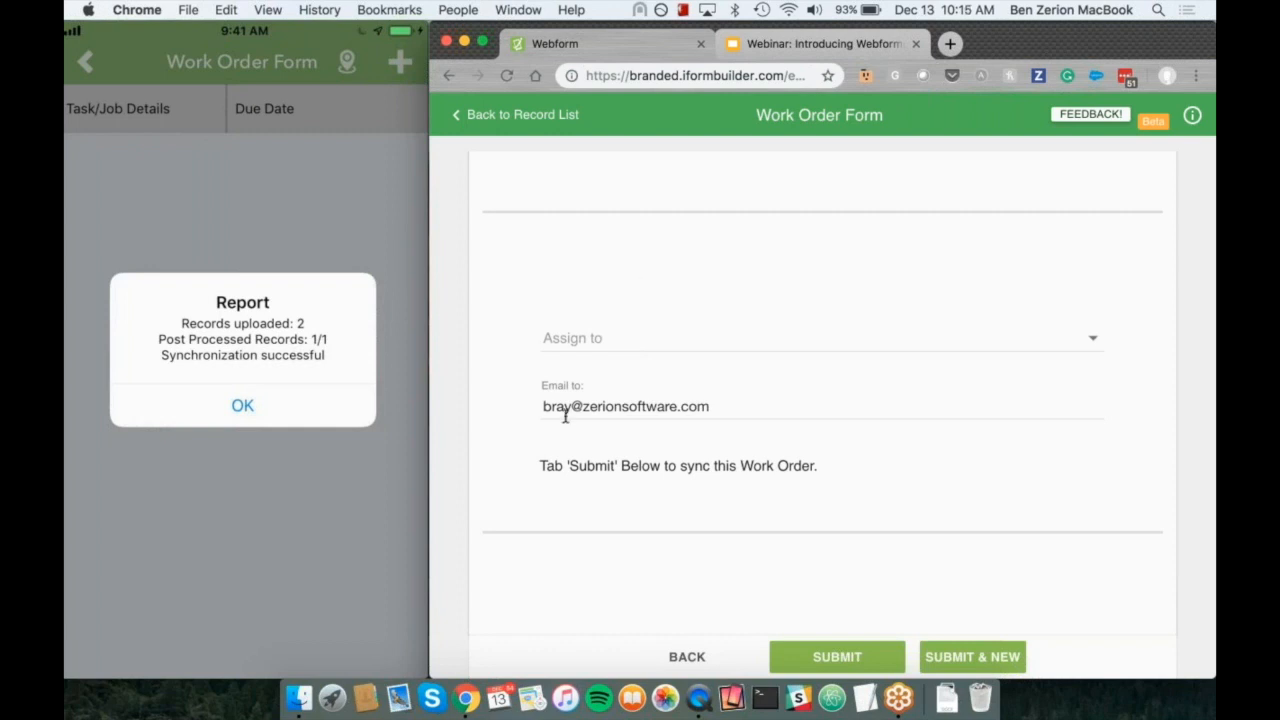
{"action": "left_click", "coordinate": [828, 666]}
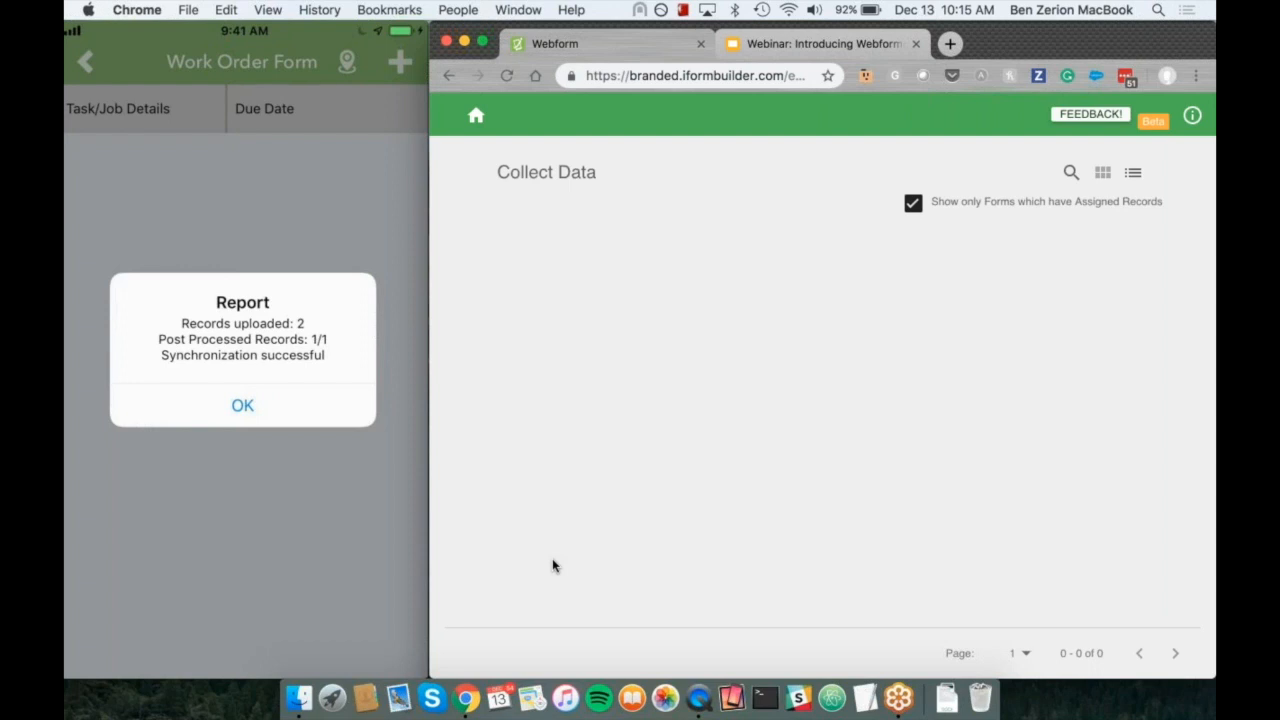
Step: Show all forms without the assigned-records filter and widen the browser window across the whole screen
{"action": "left_click", "coordinate": [913, 204]}
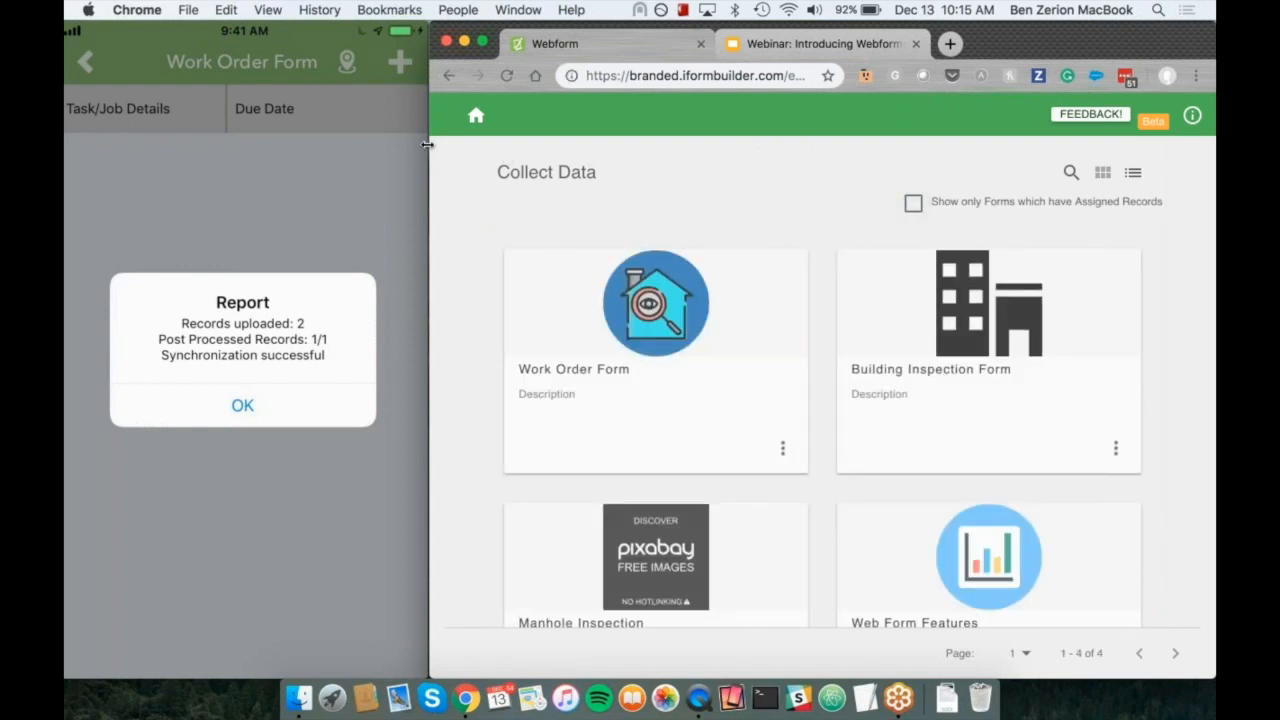
{"action": "left_click_drag", "start_coordinate": [428, 145], "coordinate": [65, 145]}
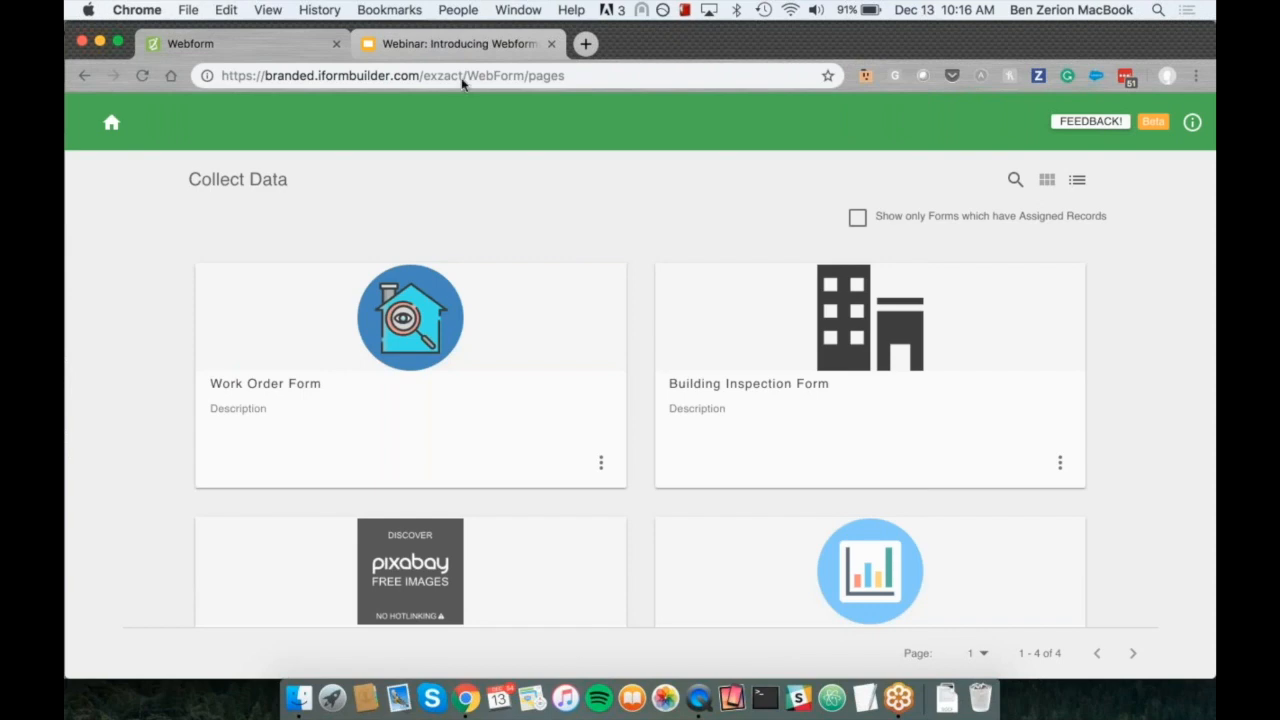
Step: Switch to the "Webinar: Introducing Webforms" presentation in Google Slides, present from slide 5 and advance to slide 6
{"action": "left_click", "coordinate": [461, 46]}
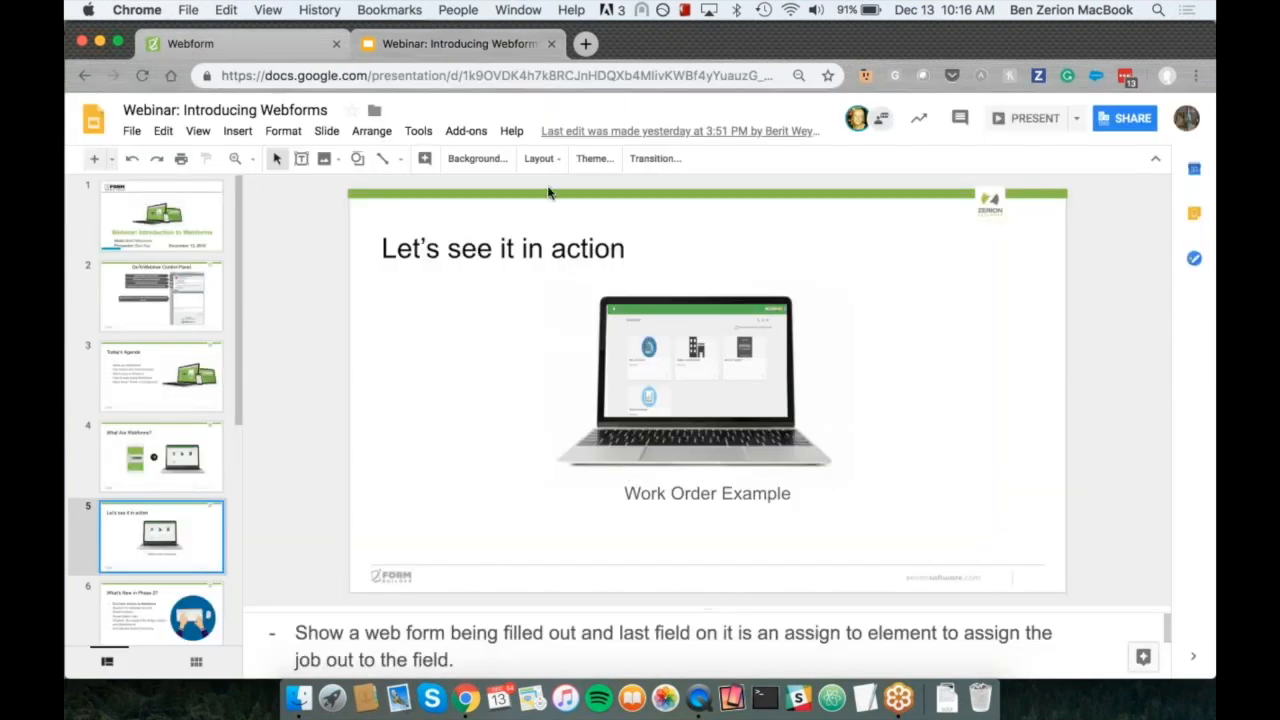
{"action": "scroll", "coordinate": [152, 440], "scroll_direction": "down", "scroll_amount": 2}
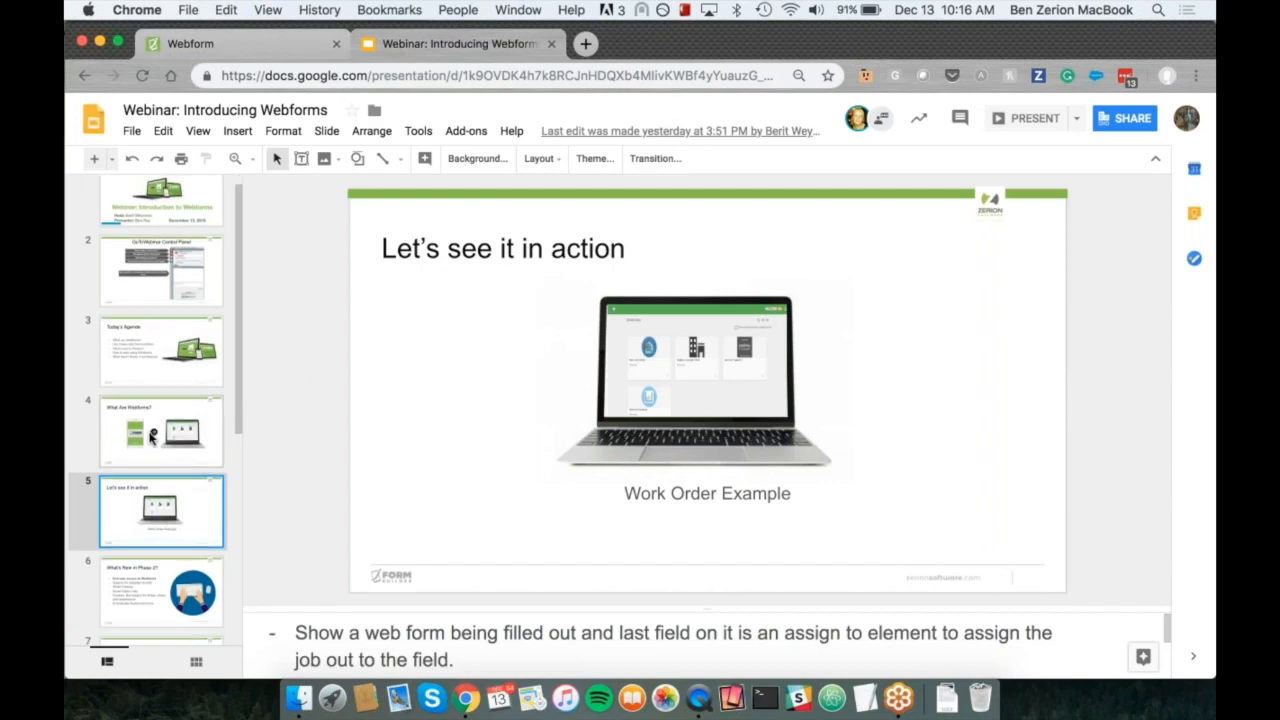
{"action": "left_click", "coordinate": [1034, 118]}
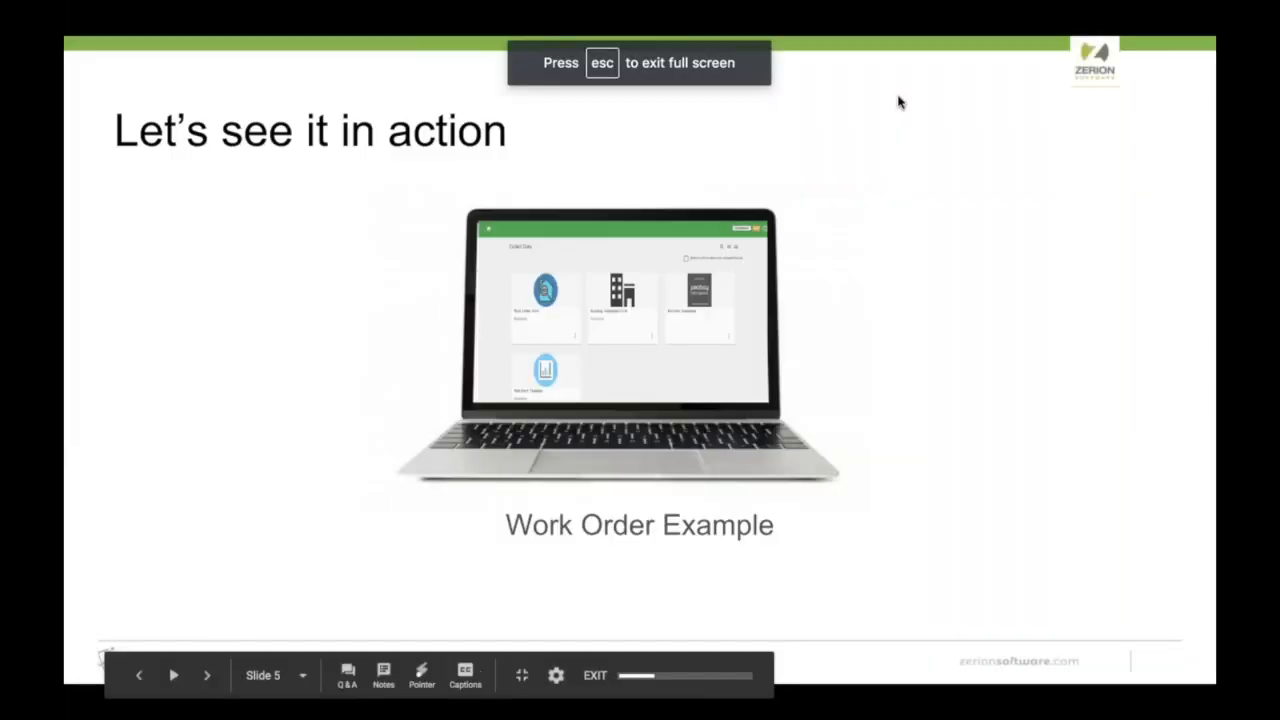
{"action": "key", "text": "Right"}
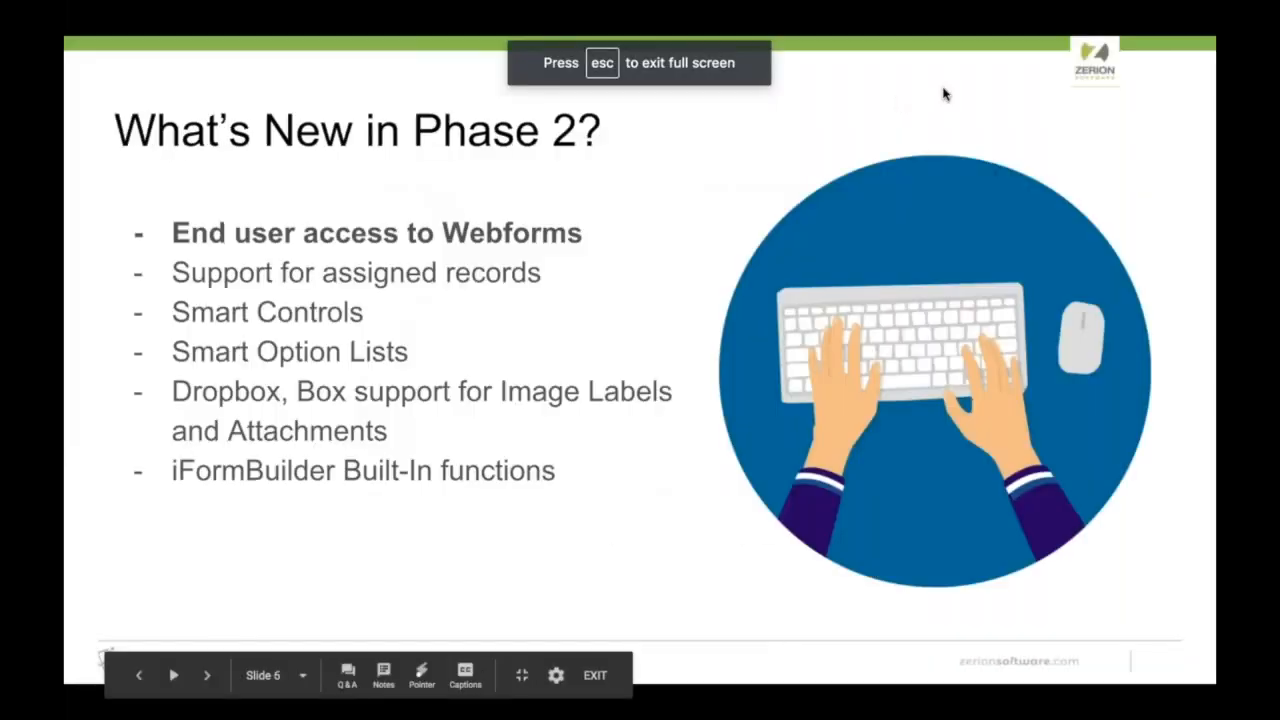
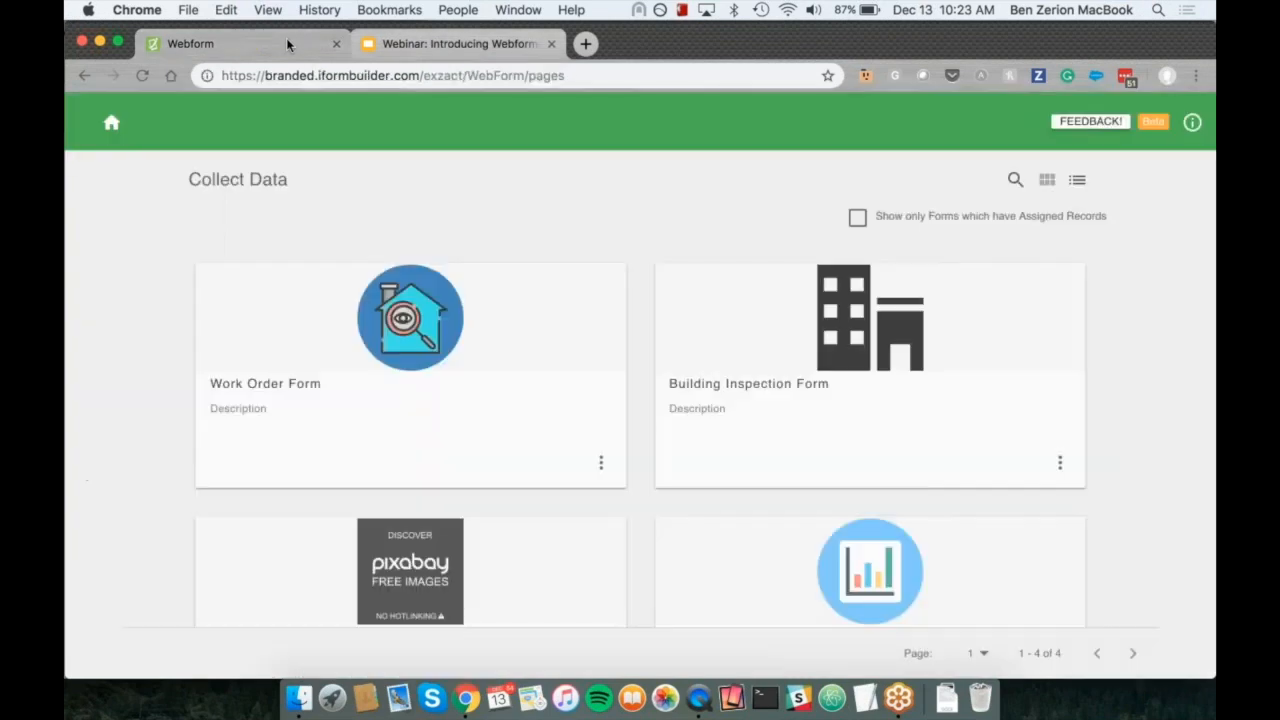
Step: Return from the webform to the control panel and examine the server name in the address and the profile ID
{"action": "left_click", "coordinate": [113, 127]}
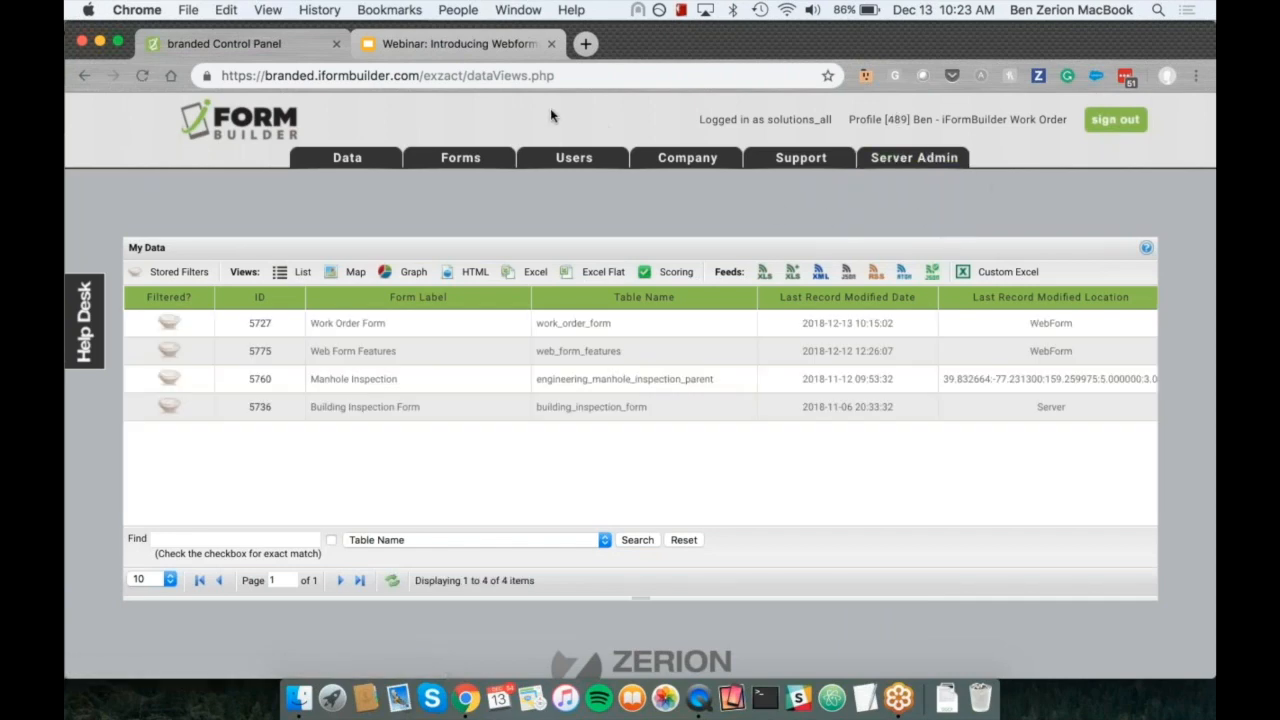
{"action": "left_click", "coordinate": [290, 75]}
{"action": "double_click", "coordinate": [290, 75]}
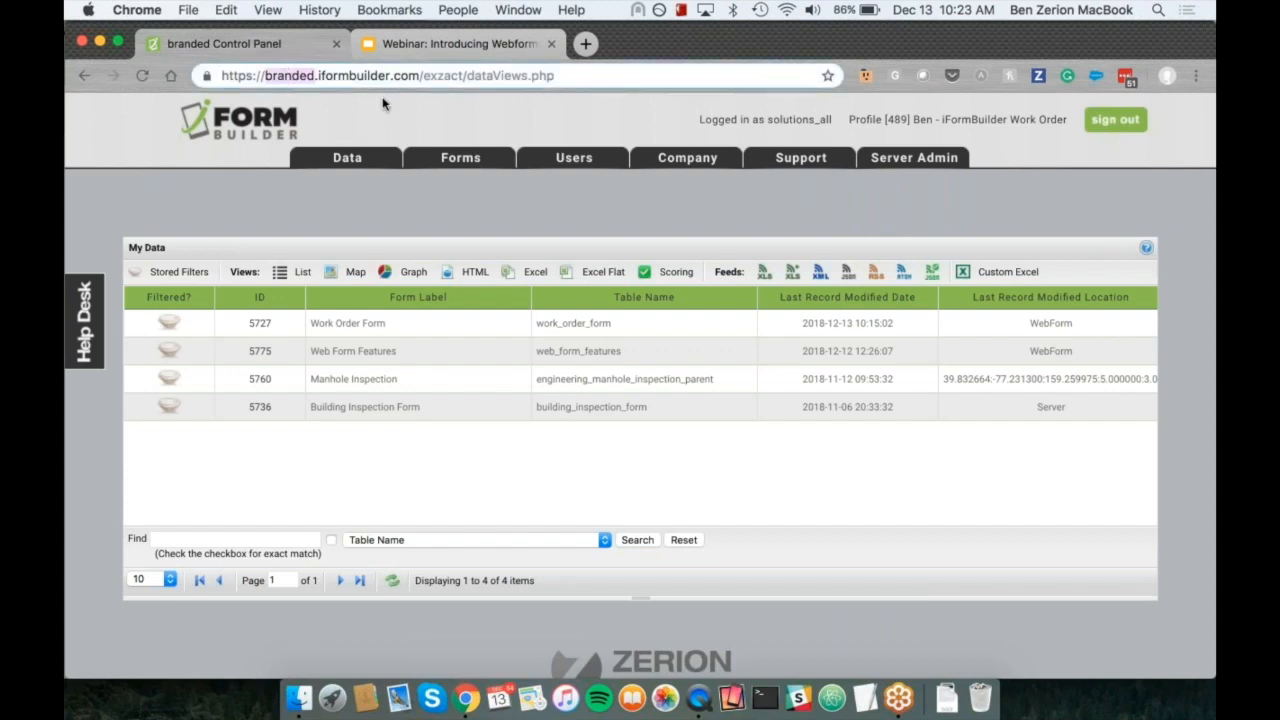
{"action": "left_click", "coordinate": [886, 120]}
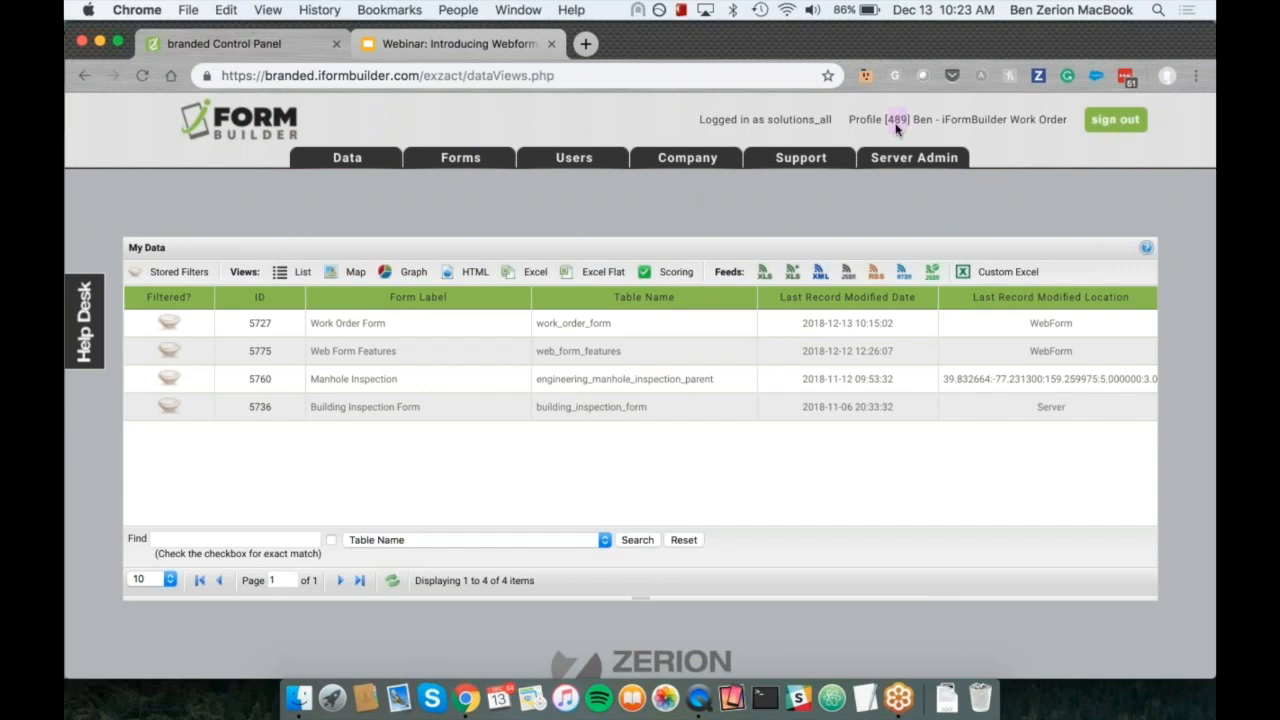
Step: Edit the Webform service access in the company information and save it with Webform enabled
{"action": "mouse_move", "coordinate": [345, 160]}
{"action": "mouse_move", "coordinate": [927, 162]}
{"action": "mouse_move", "coordinate": [671, 166]}
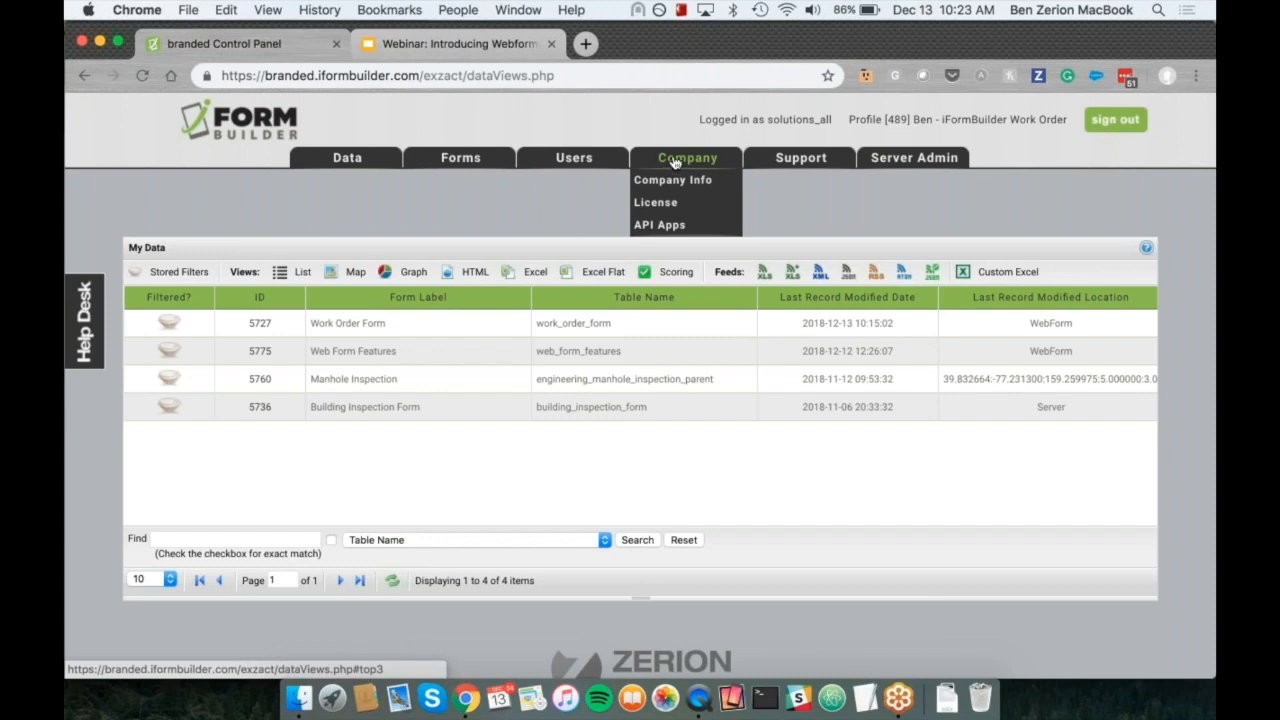
{"action": "left_click", "coordinate": [672, 180]}
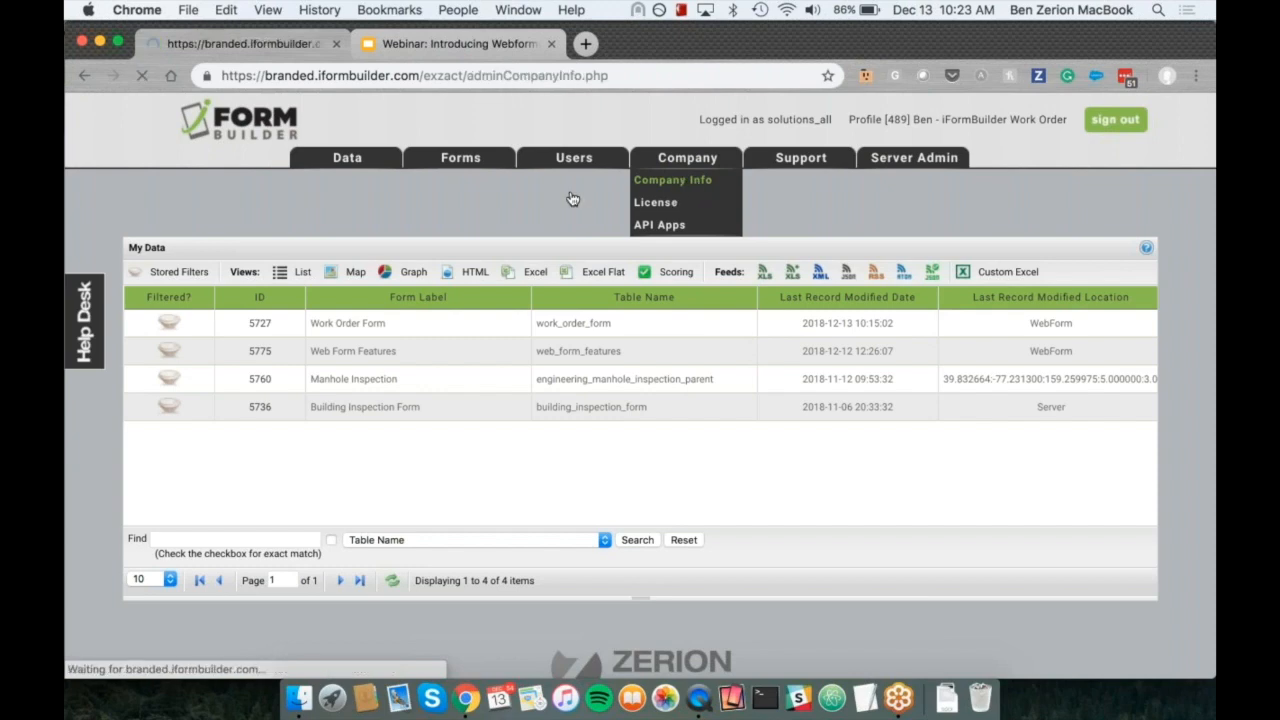
{"action": "scroll", "coordinate": [640, 420], "scroll_direction": "down", "scroll_amount": 4}
{"action": "scroll", "coordinate": [640, 420], "scroll_direction": "down", "scroll_amount": 10}
{"action": "scroll", "coordinate": [613, 345], "scroll_direction": "down", "scroll_amount": 10}
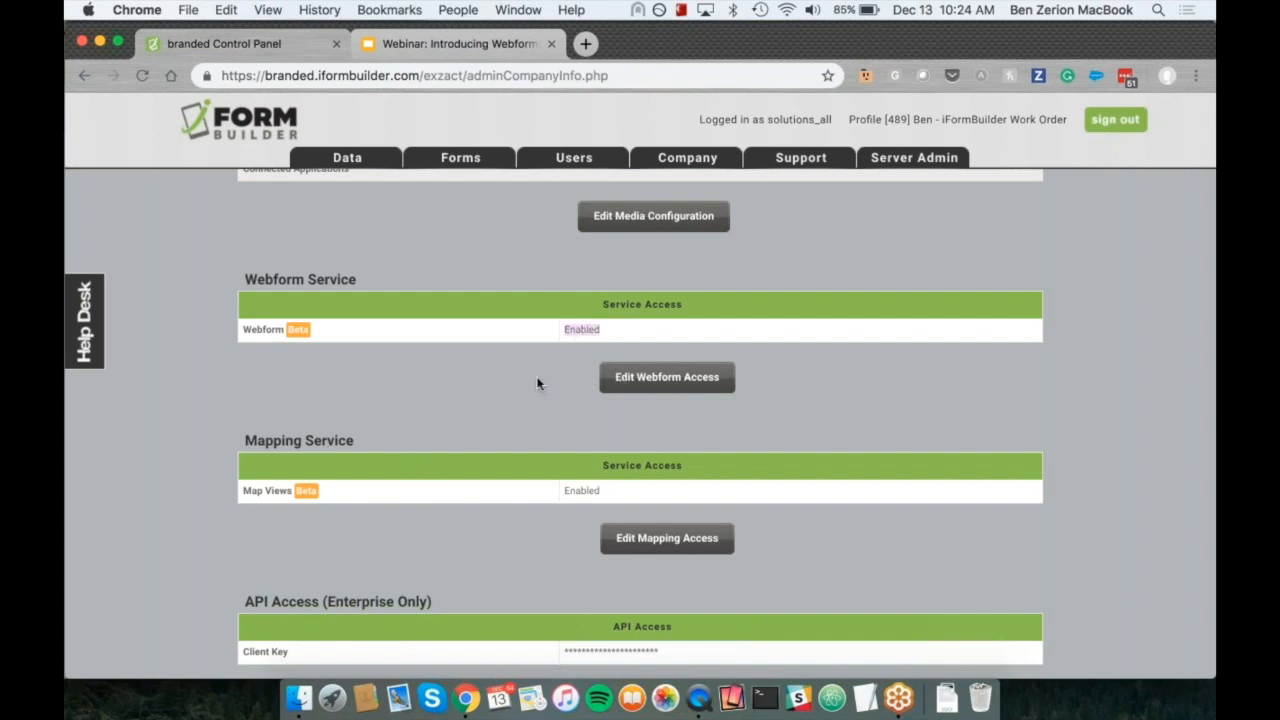
{"action": "left_click", "coordinate": [656, 388]}
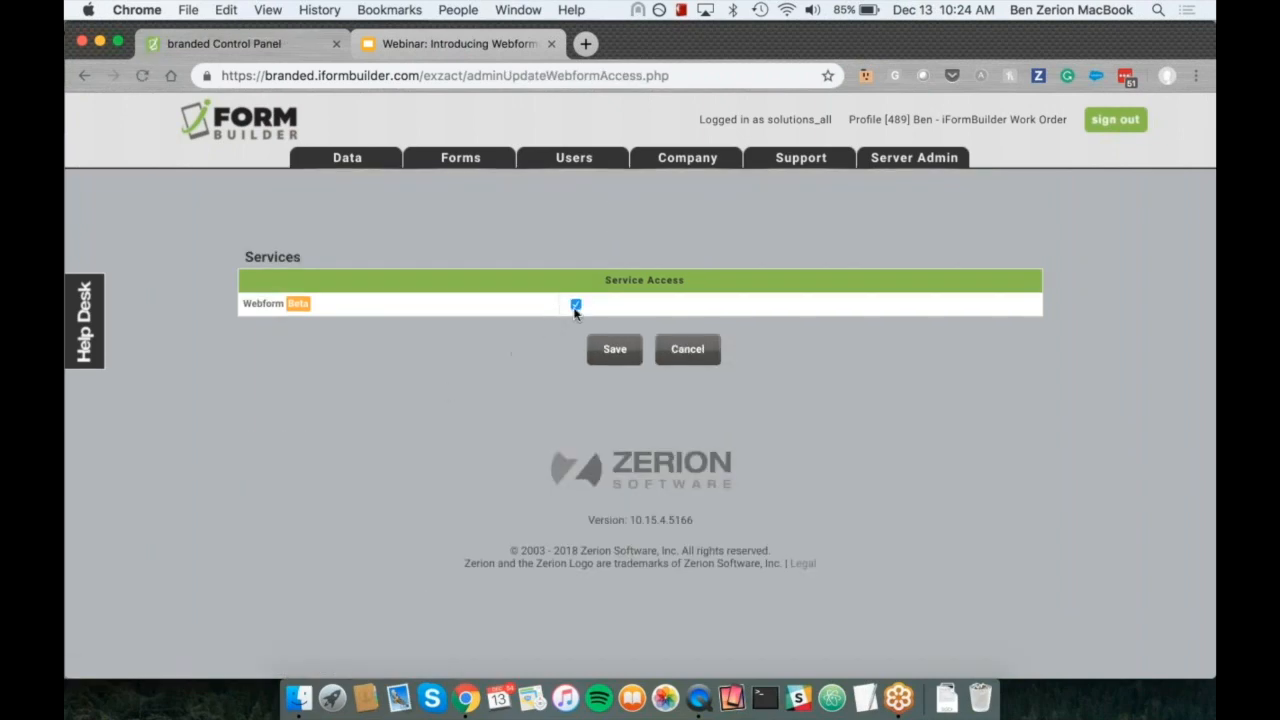
{"action": "left_click", "coordinate": [577, 307]}
{"action": "left_click", "coordinate": [577, 307]}
{"action": "left_click", "coordinate": [616, 352]}
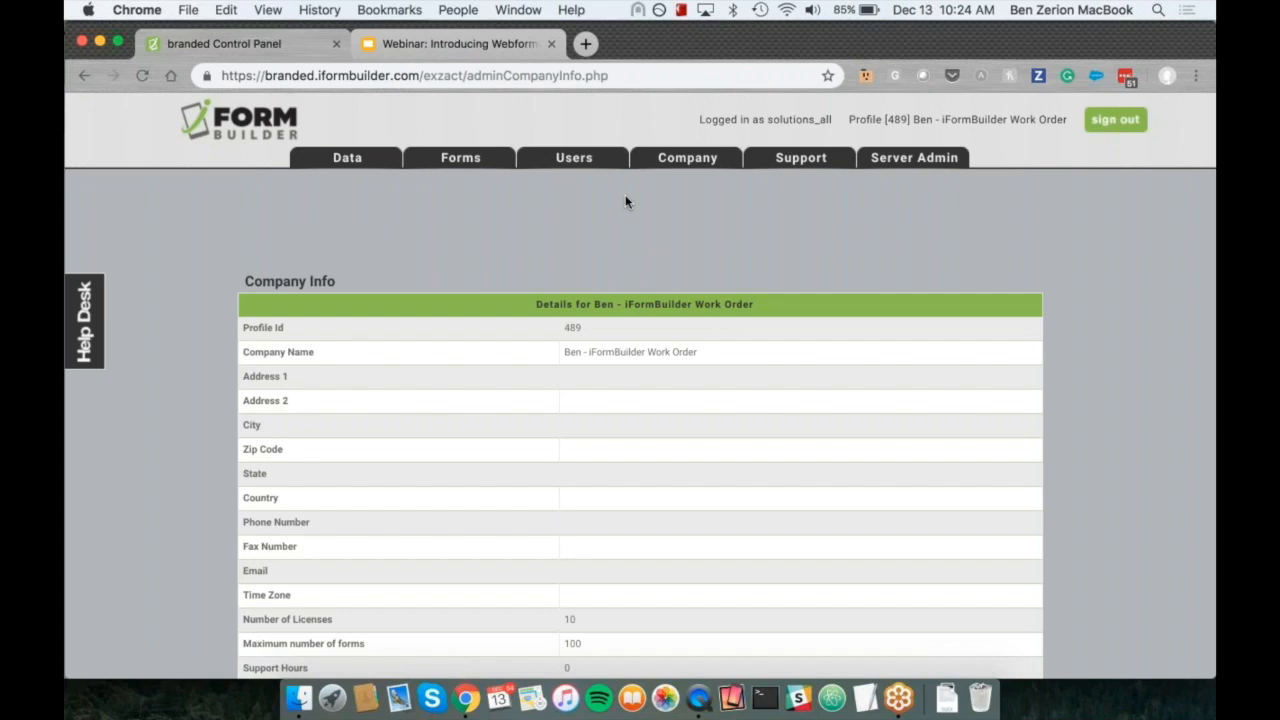
Step: Go to the data collection page and open a new record in the Web Form Features form
{"action": "mouse_move", "coordinate": [676, 167]}
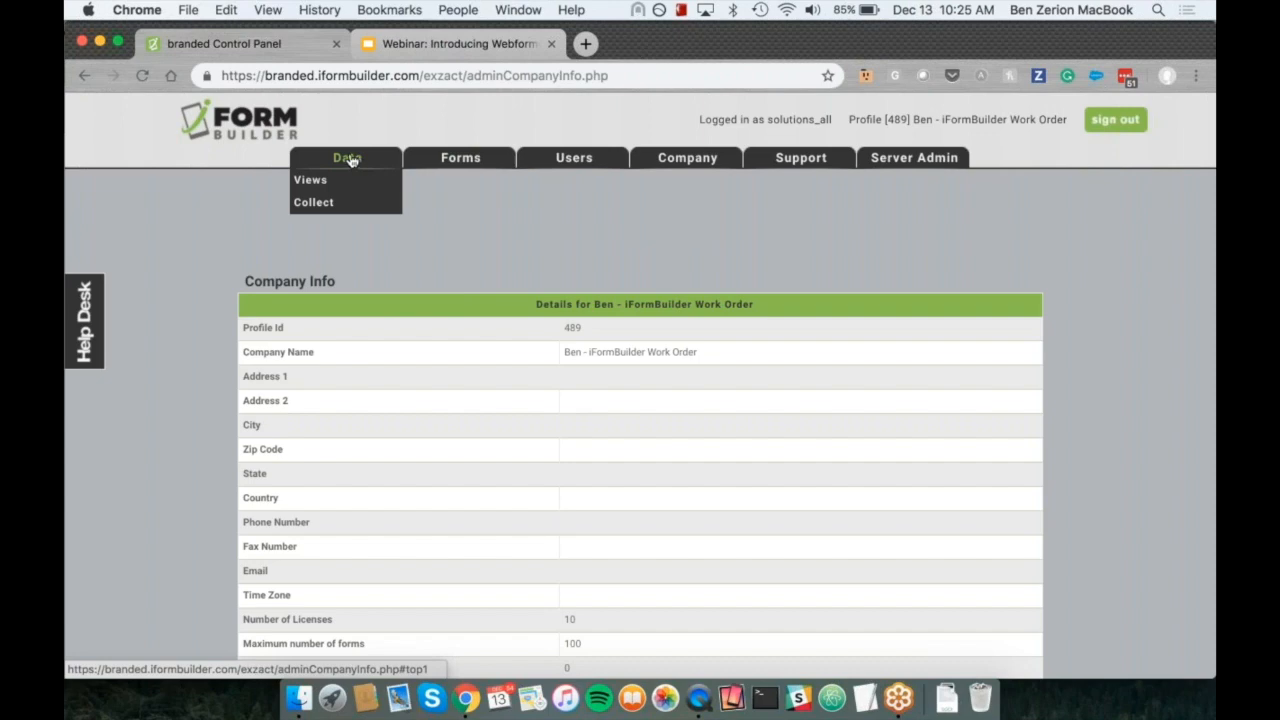
{"action": "left_click", "coordinate": [333, 205]}
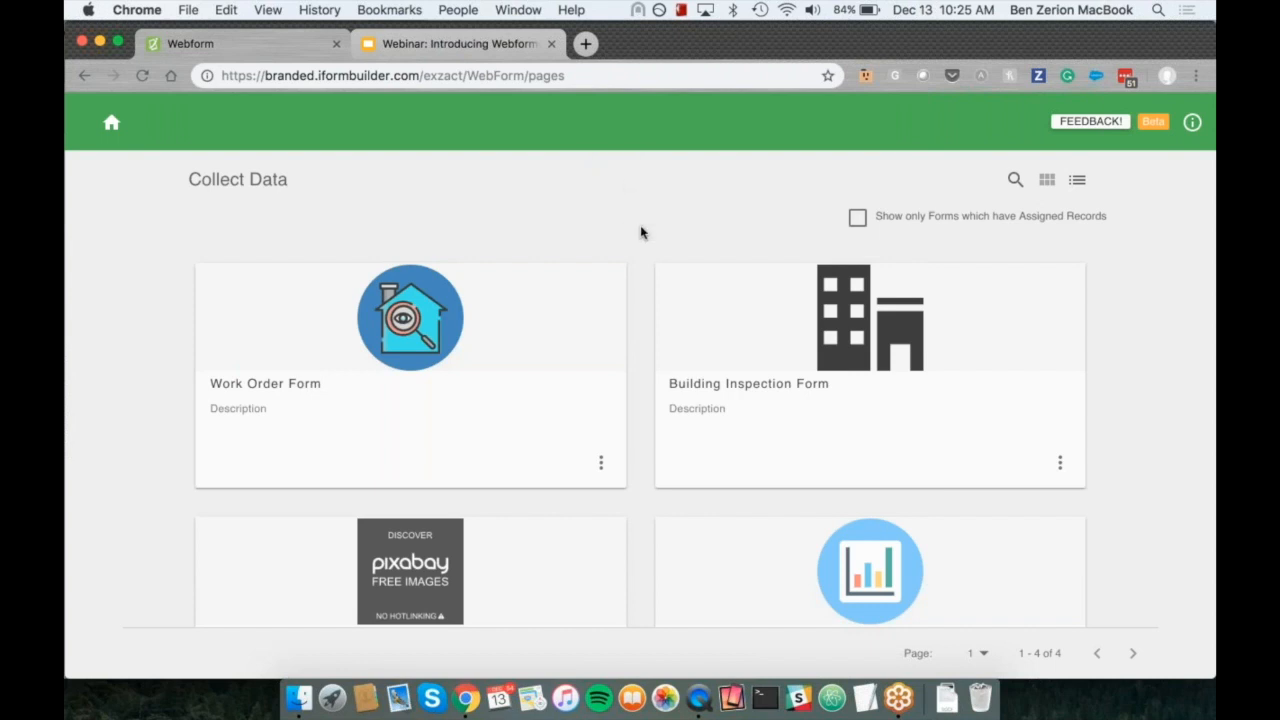
{"action": "scroll", "coordinate": [648, 389], "scroll_direction": "down", "scroll_amount": 3}
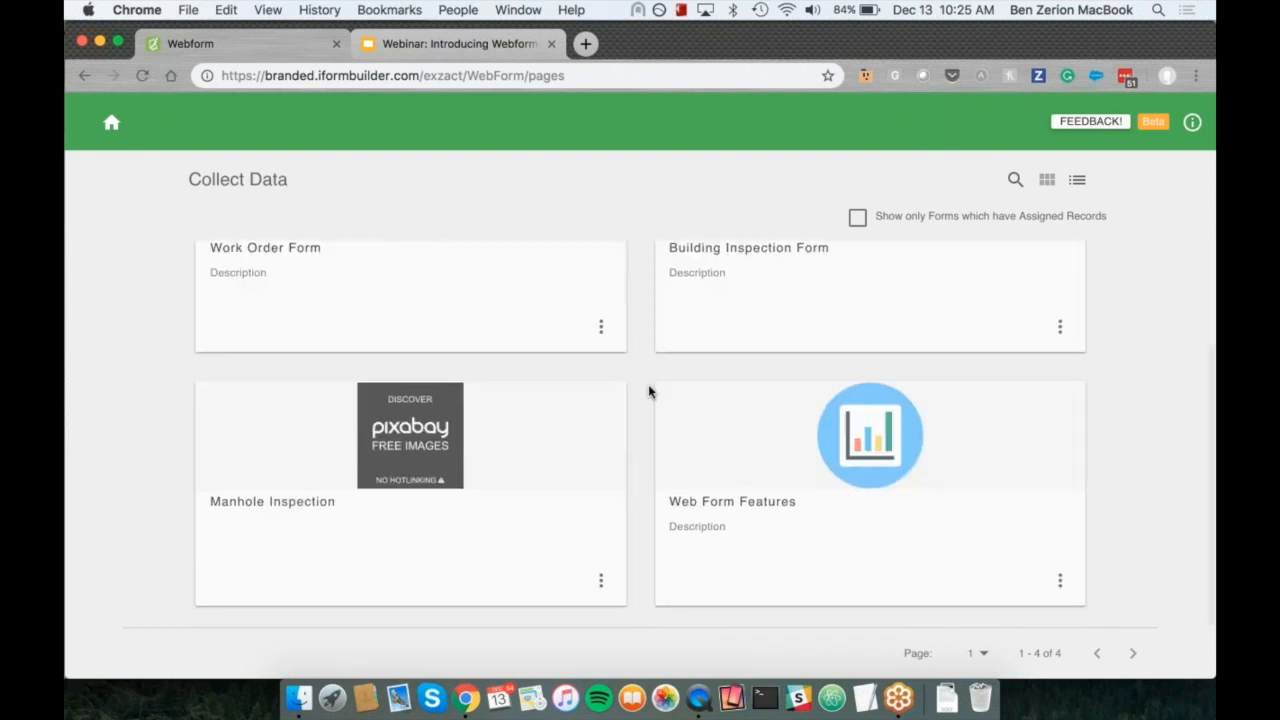
{"action": "scroll", "coordinate": [648, 389], "scroll_direction": "down", "scroll_amount": 1}
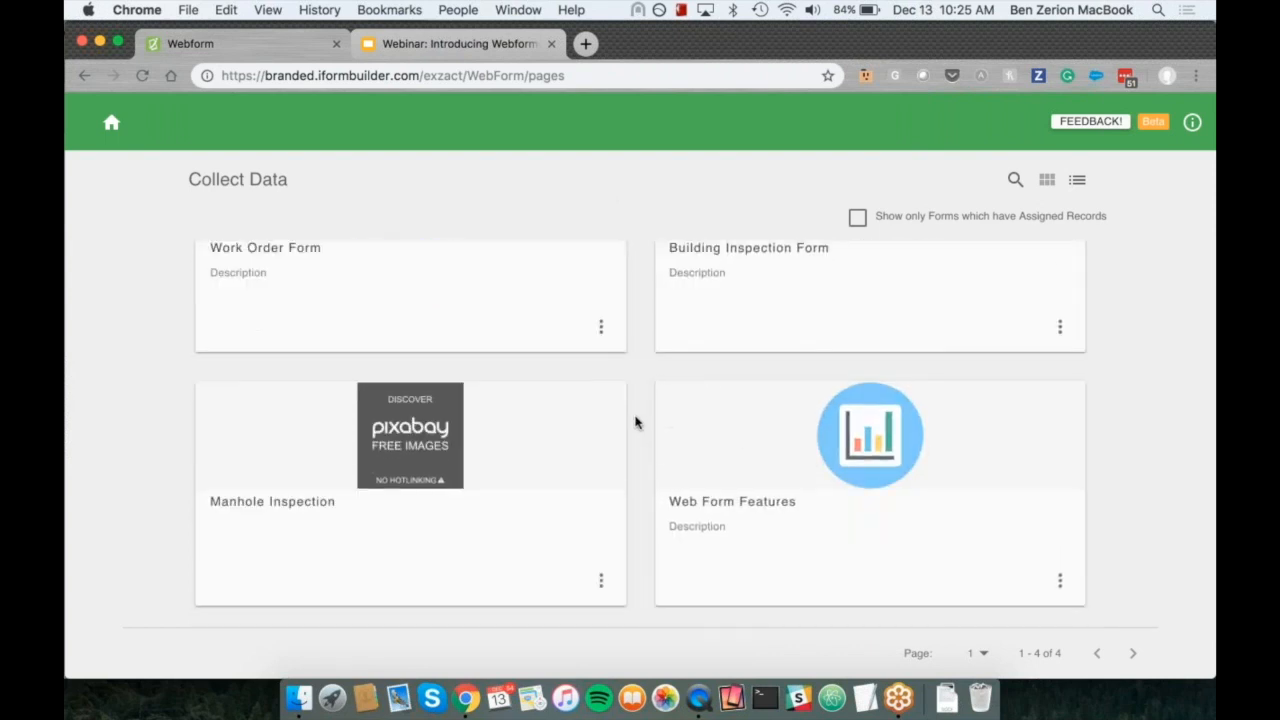
{"action": "left_click", "coordinate": [862, 456]}
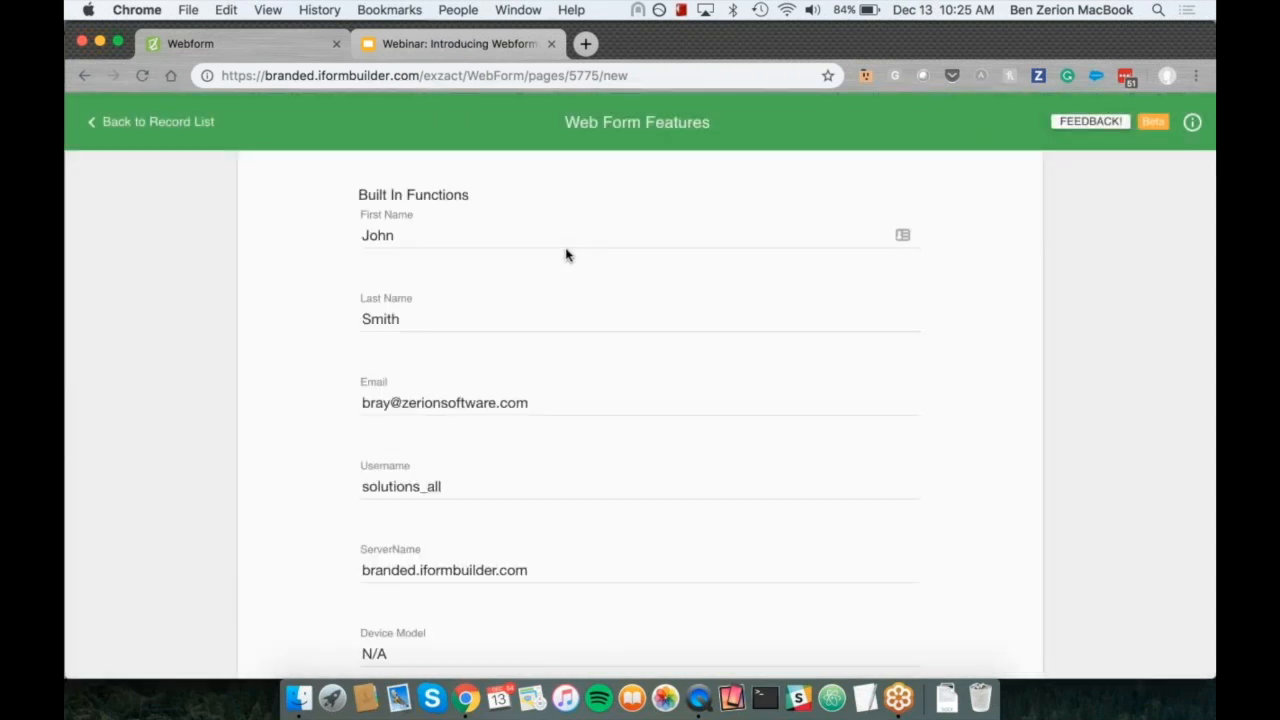
Step: Examine the prefilled Built In Functions fields from First Name down to App Name
{"action": "scroll", "coordinate": [566, 253], "scroll_direction": "down", "scroll_amount": 2}
{"action": "scroll", "coordinate": [566, 253], "scroll_direction": "up", "scroll_amount": 2}
{"action": "left_click_drag", "start_coordinate": [466, 195], "coordinate": [349, 195]}
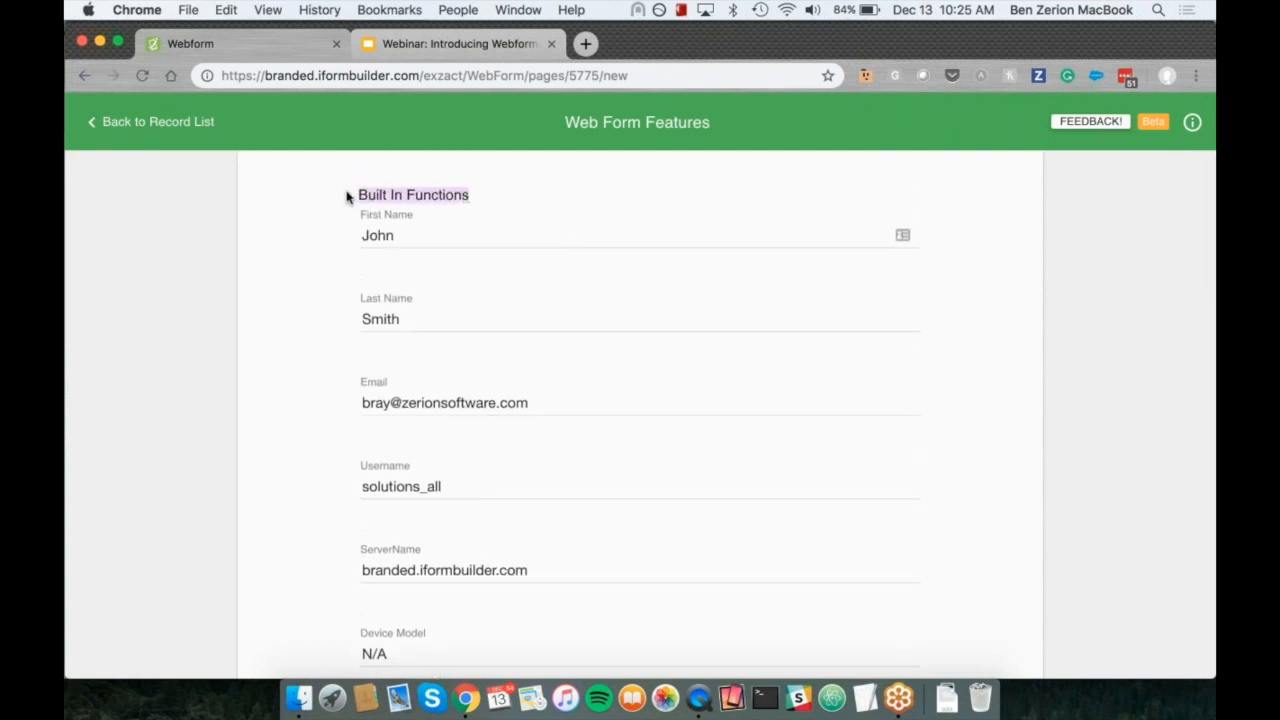
{"action": "left_click", "coordinate": [431, 235]}
{"action": "double_click", "coordinate": [431, 235]}
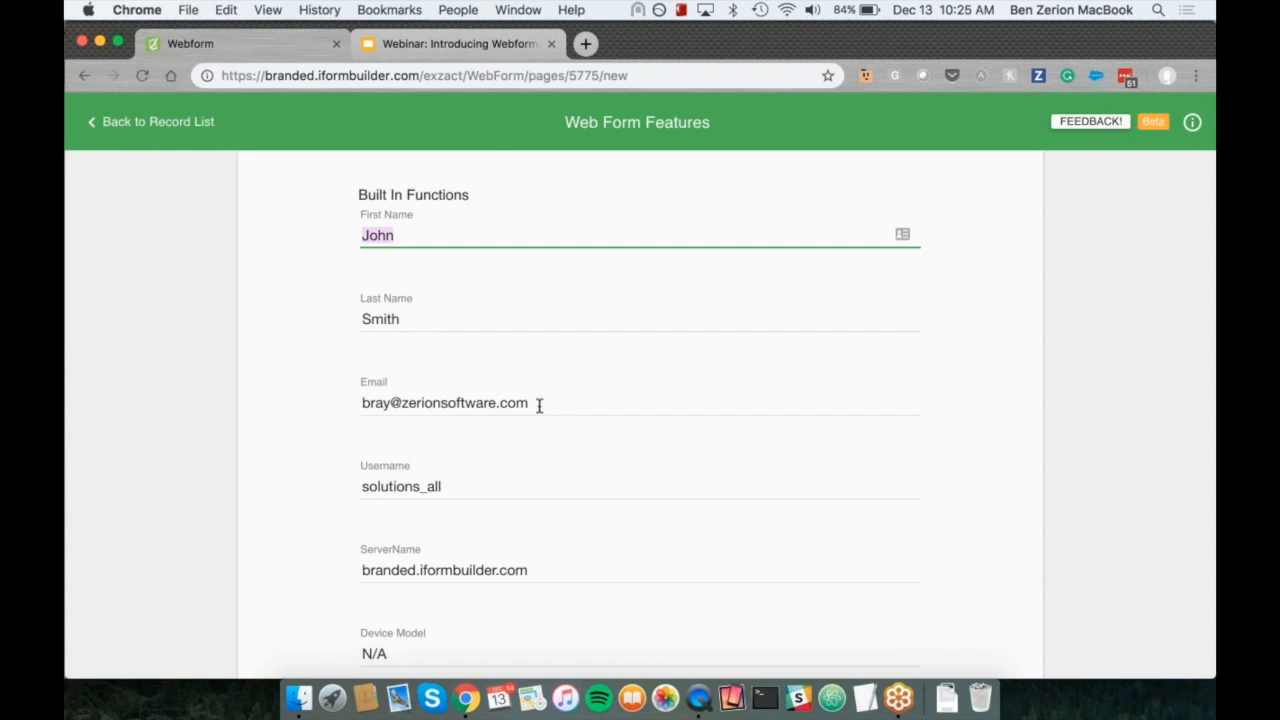
{"action": "scroll", "coordinate": [539, 404], "scroll_direction": "down", "scroll_amount": 3}
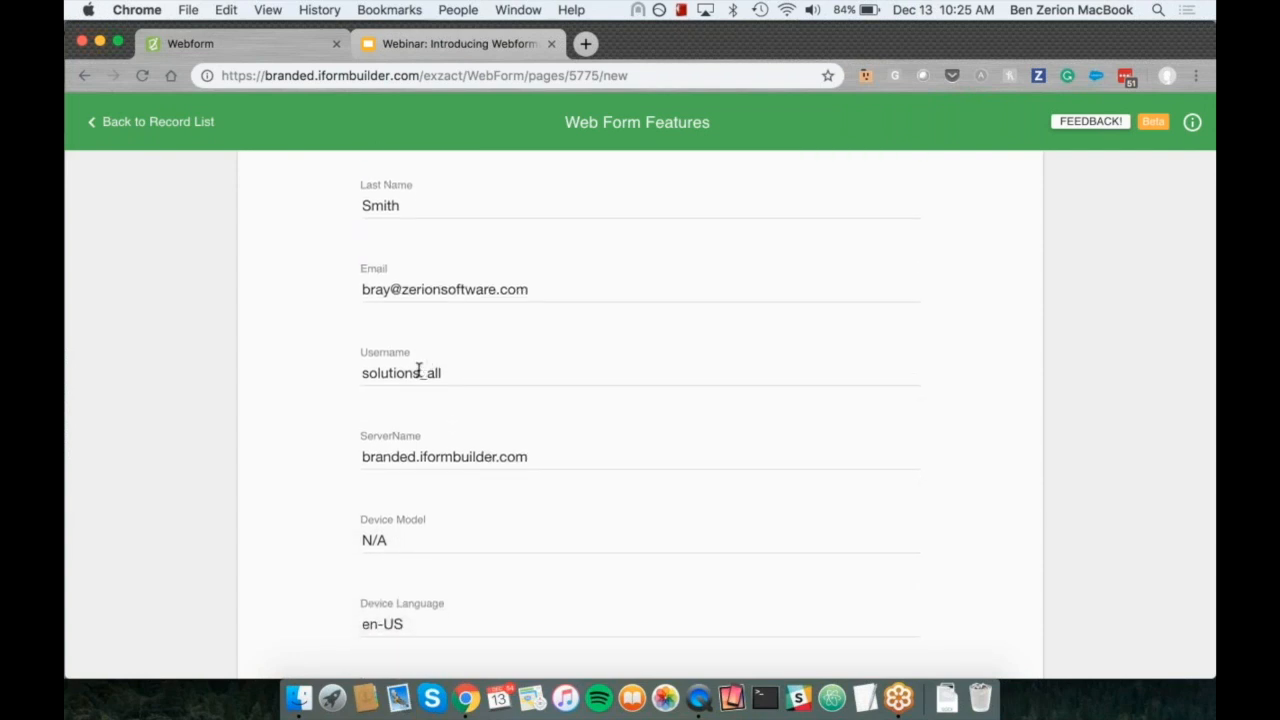
{"action": "scroll", "coordinate": [430, 459], "scroll_direction": "down", "scroll_amount": 4}
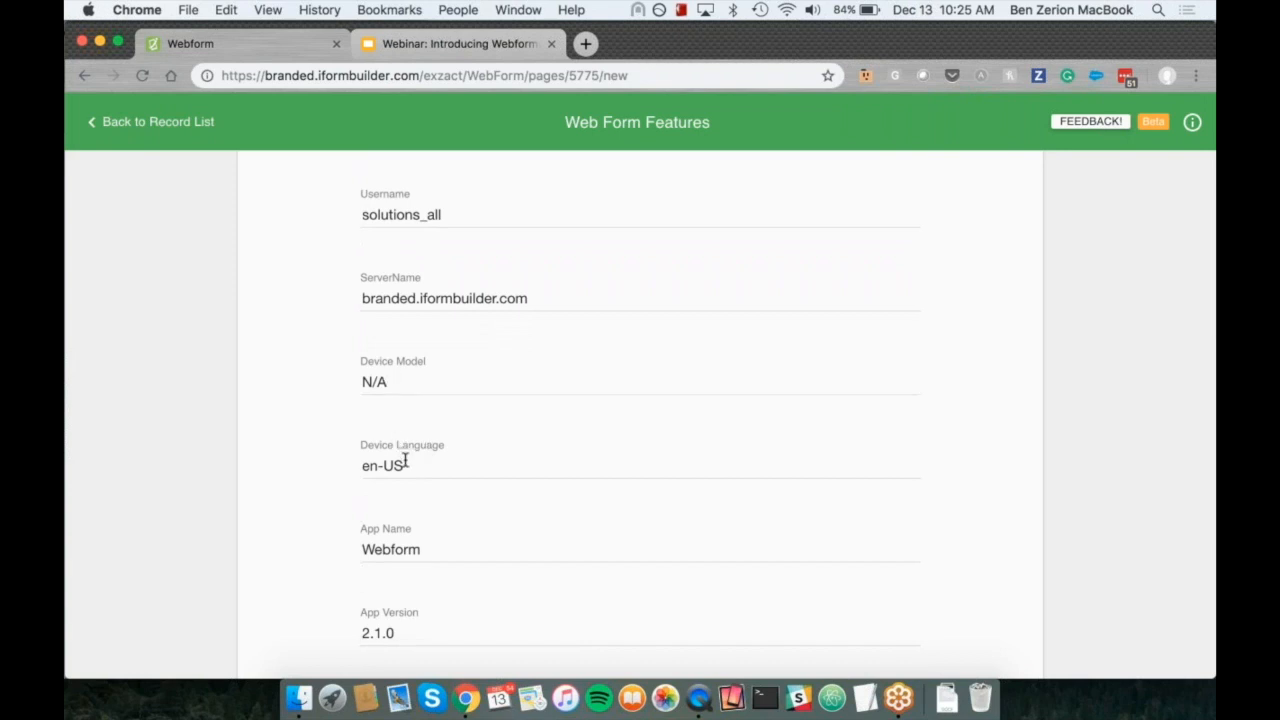
{"action": "double_click", "coordinate": [395, 552]}
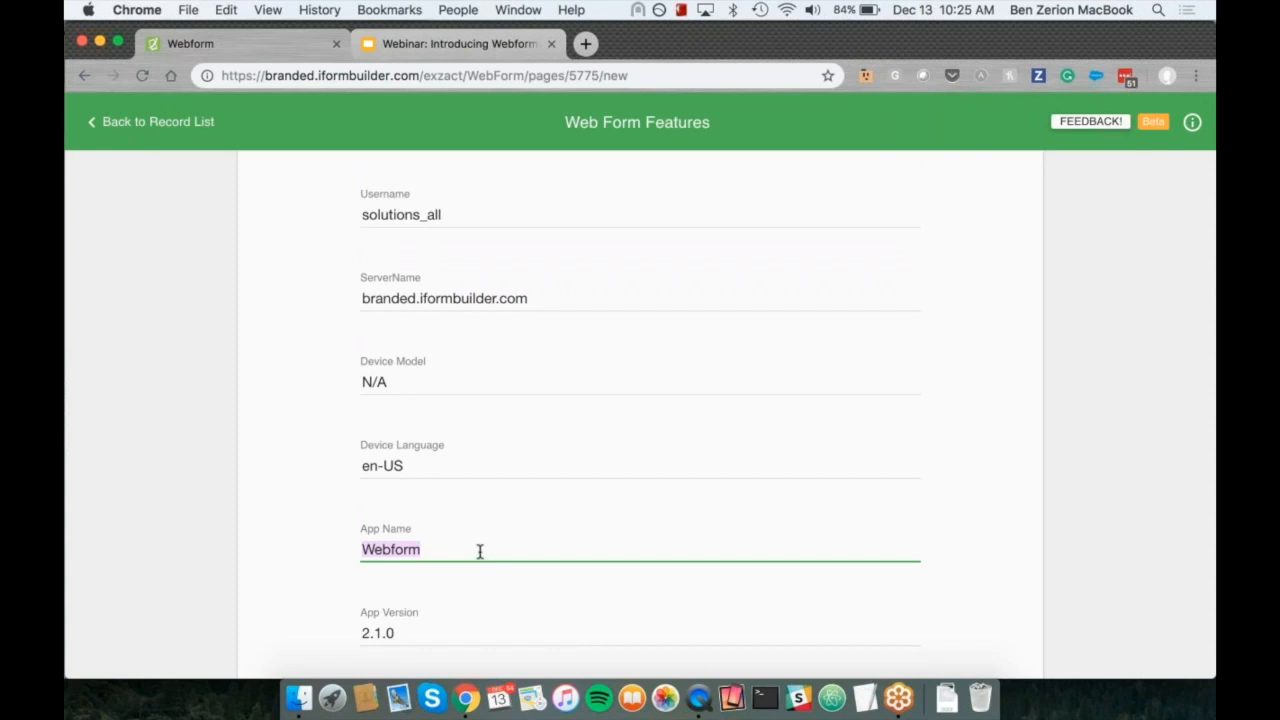
{"action": "left_click", "coordinate": [455, 542]}
{"action": "scroll", "coordinate": [418, 541], "scroll_direction": "down", "scroll_amount": 1}
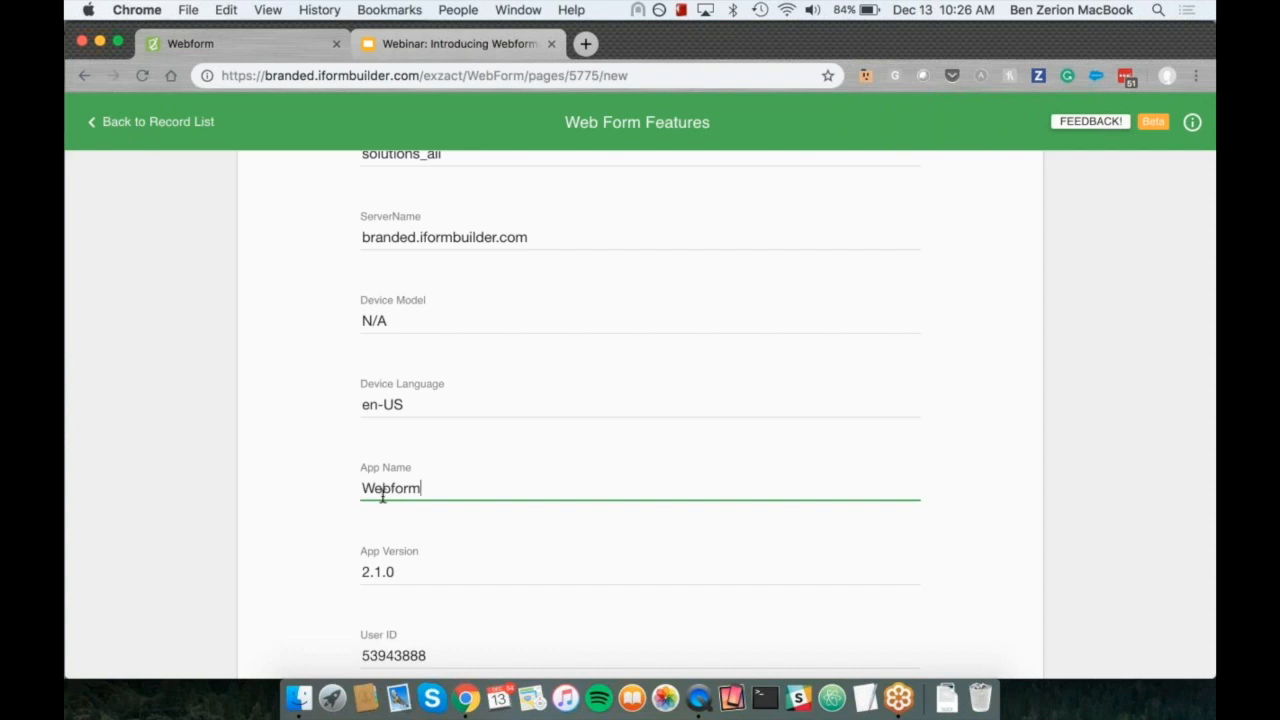
{"action": "double_click", "coordinate": [403, 488]}
{"action": "left_click", "coordinate": [431, 488]}
{"action": "scroll", "coordinate": [381, 488], "scroll_direction": "down", "scroll_amount": 3}
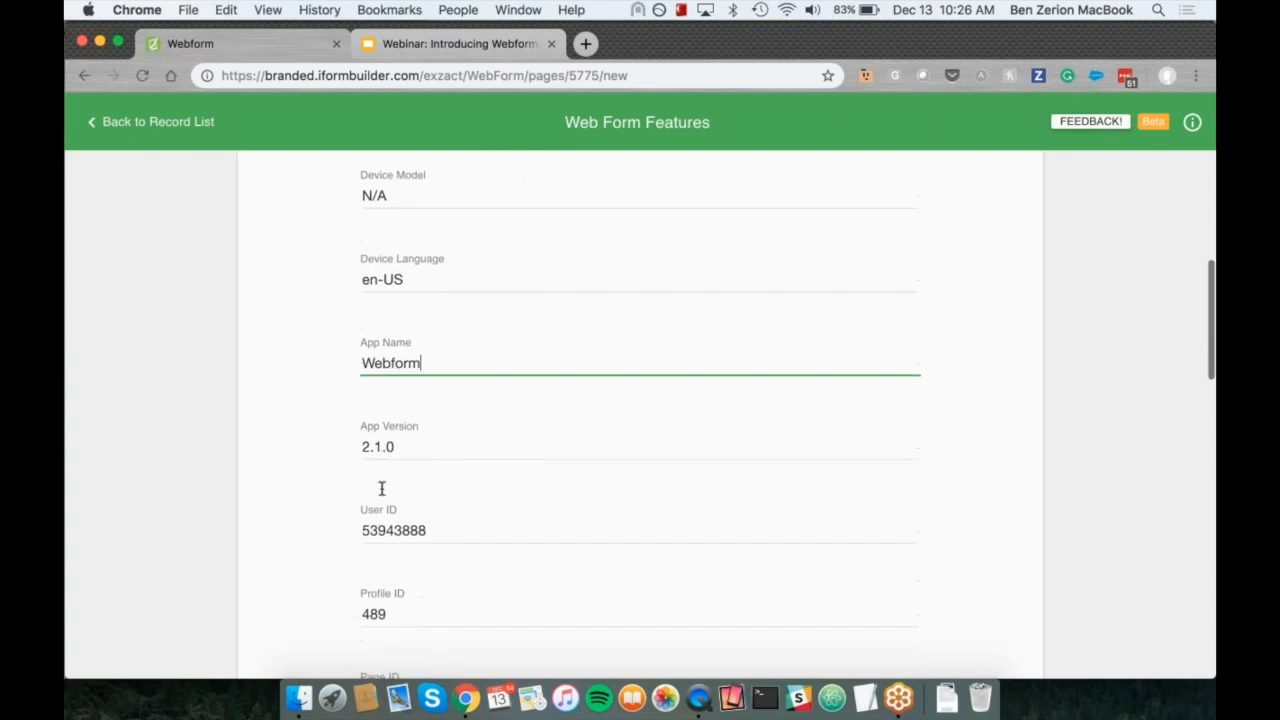
Step: Examine the App Version, User ID, Profile ID and Page ID fields in the Built In Functions section
{"action": "left_click", "coordinate": [395, 447]}
{"action": "double_click", "coordinate": [395, 447]}
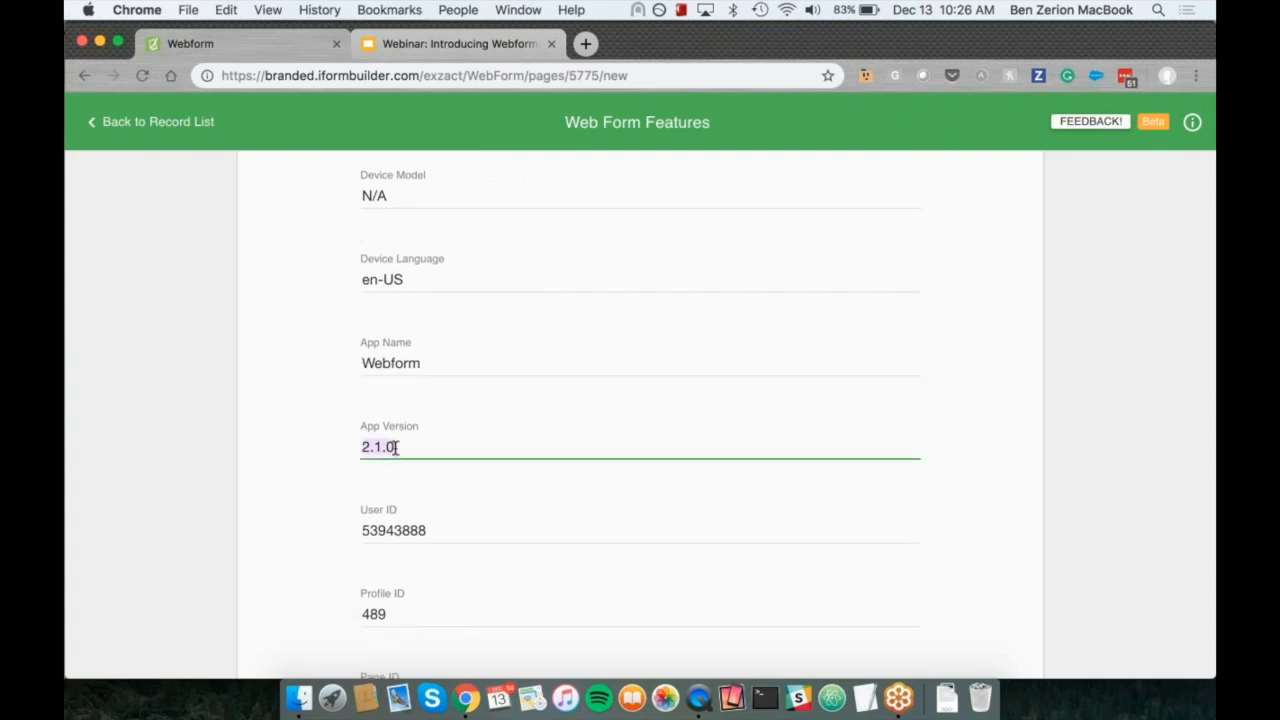
{"action": "left_click", "coordinate": [428, 448]}
{"action": "scroll", "coordinate": [428, 448], "scroll_direction": "down", "scroll_amount": 3}
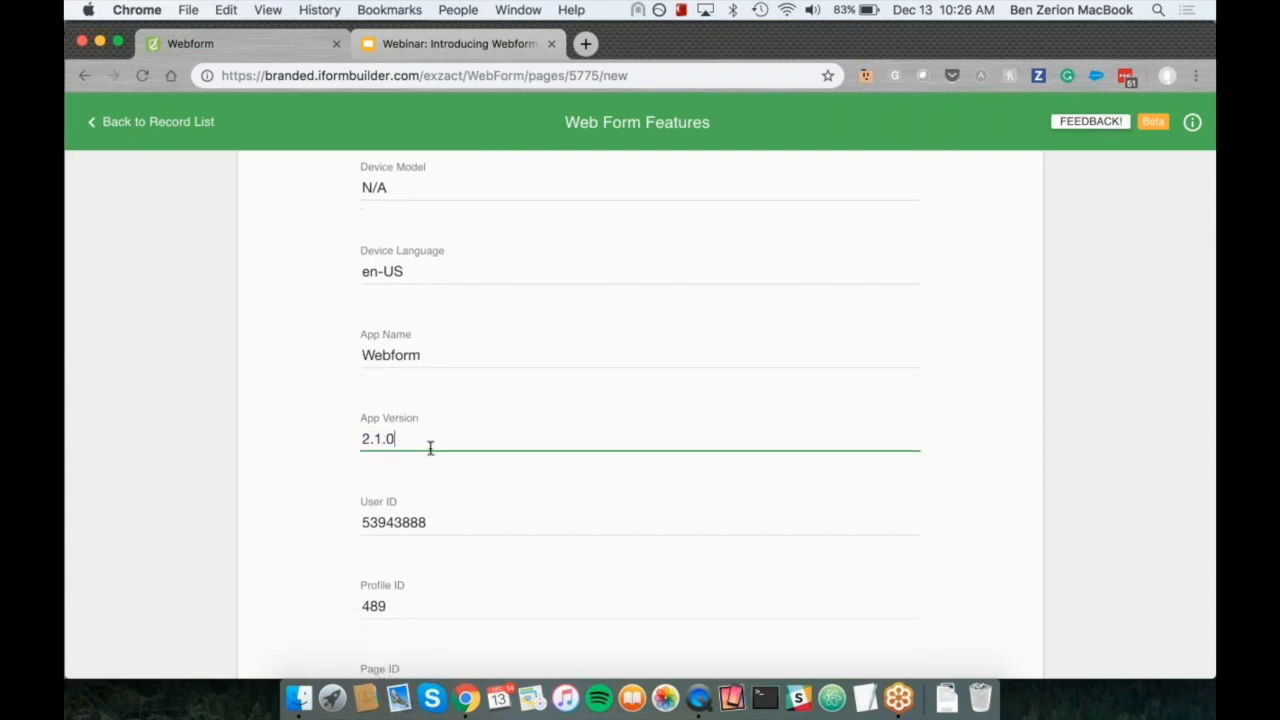
{"action": "left_click", "coordinate": [432, 368]}
{"action": "double_click", "coordinate": [434, 368]}
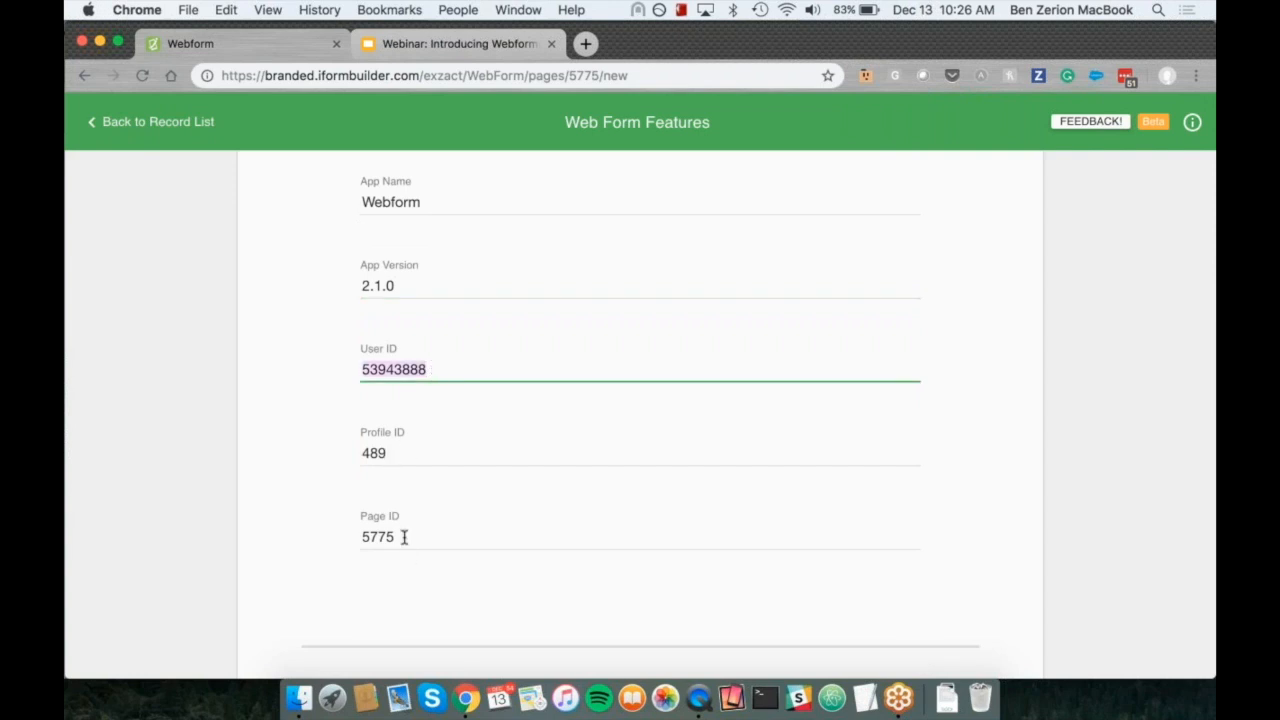
{"action": "scroll", "coordinate": [404, 537], "scroll_direction": "up", "scroll_amount": 8}
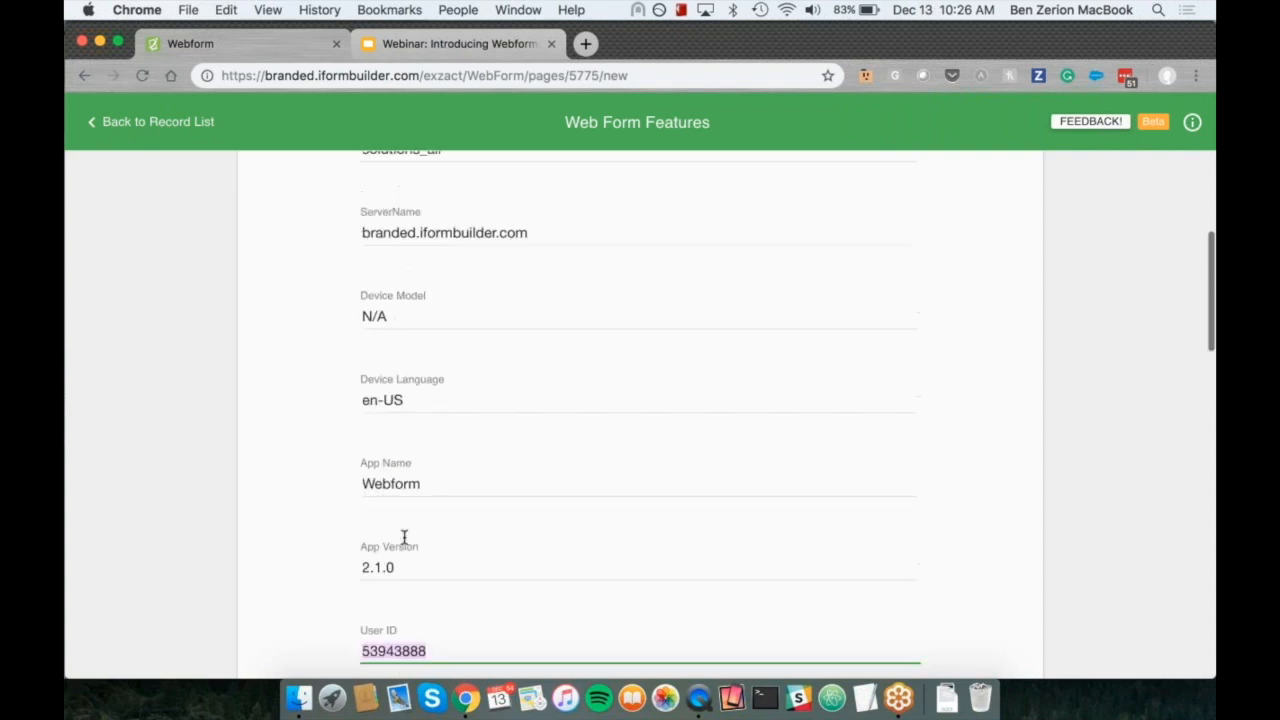
{"action": "scroll", "coordinate": [404, 537], "scroll_direction": "down", "scroll_amount": 10}
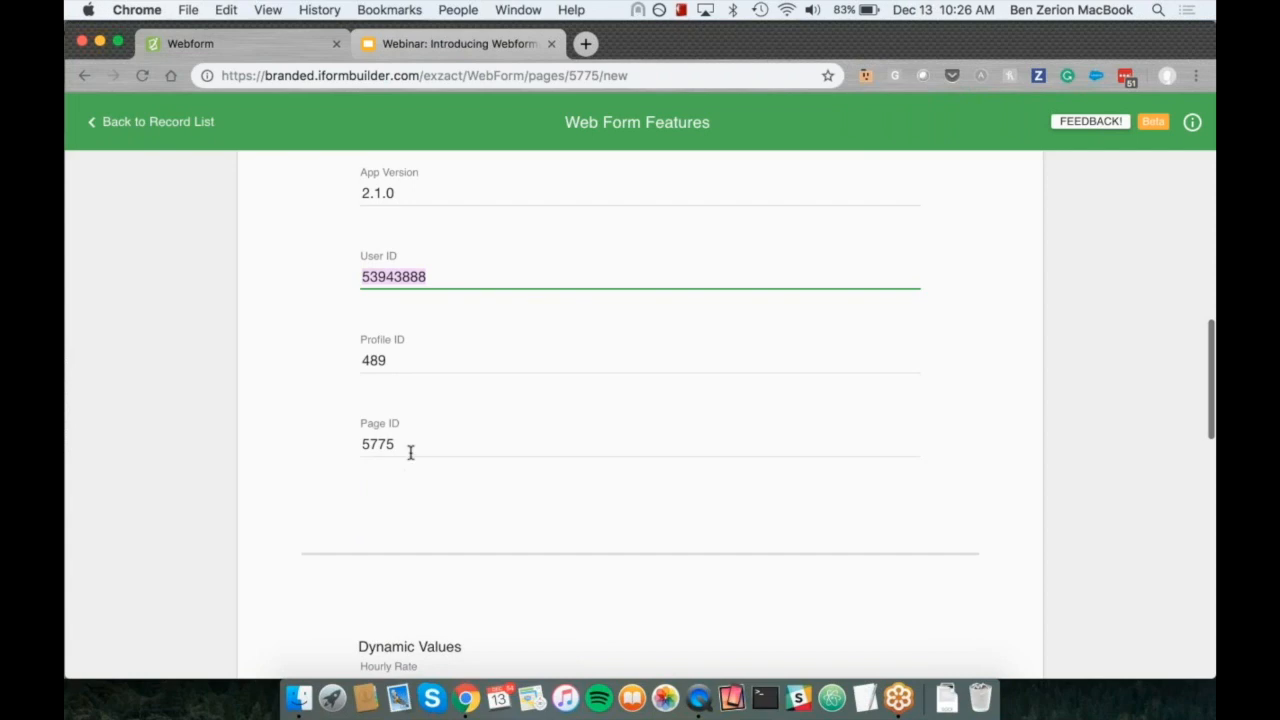
{"action": "scroll", "coordinate": [410, 452], "scroll_direction": "up", "scroll_amount": 2}
{"action": "scroll", "coordinate": [410, 452], "scroll_direction": "up", "scroll_amount": 1}
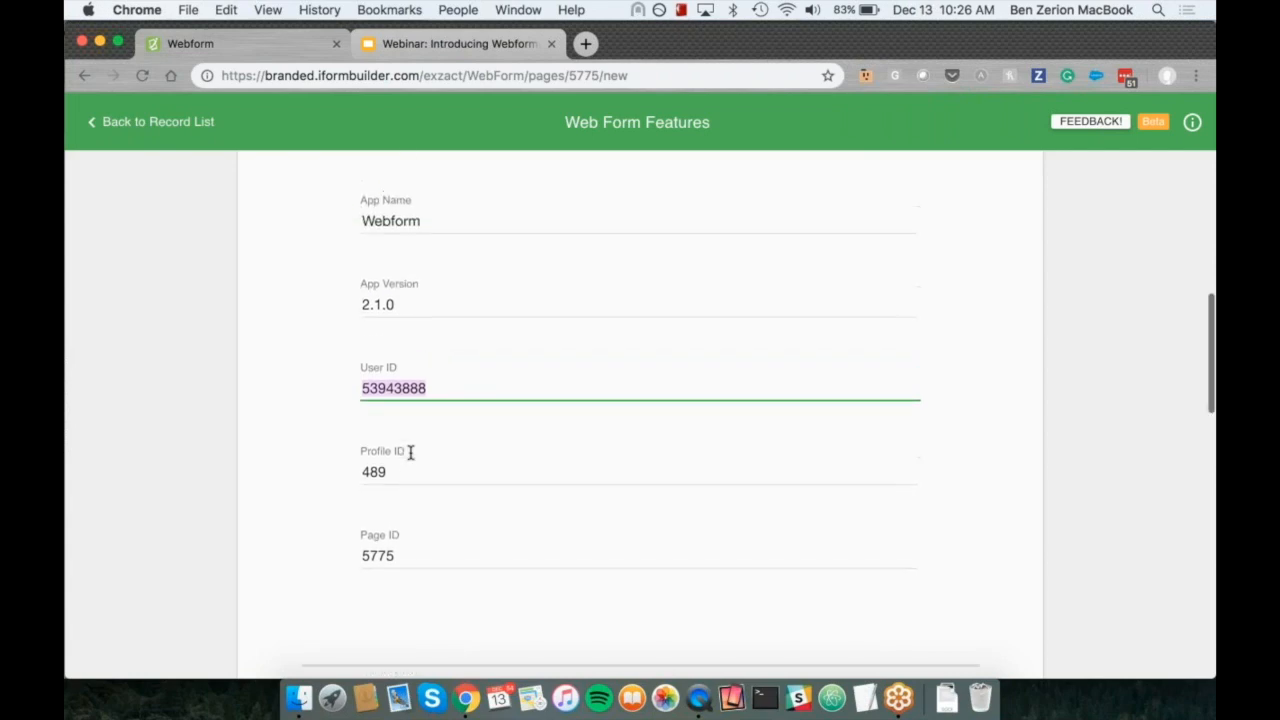
{"action": "scroll", "coordinate": [402, 388], "scroll_direction": "down", "scroll_amount": 2}
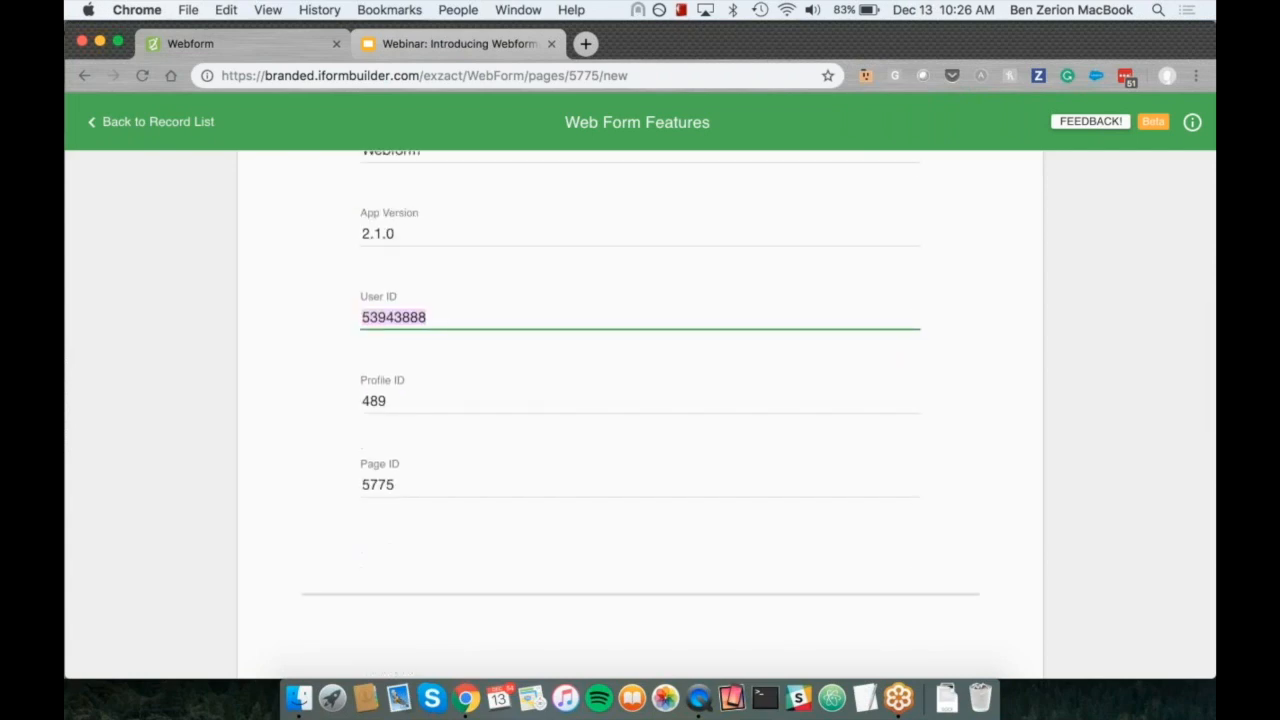
Step: In the Dynamic Values section, set Hourly Rate to 10 and Hours Worked to 8
{"action": "scroll", "coordinate": [640, 415], "scroll_direction": "down", "scroll_amount": 2}
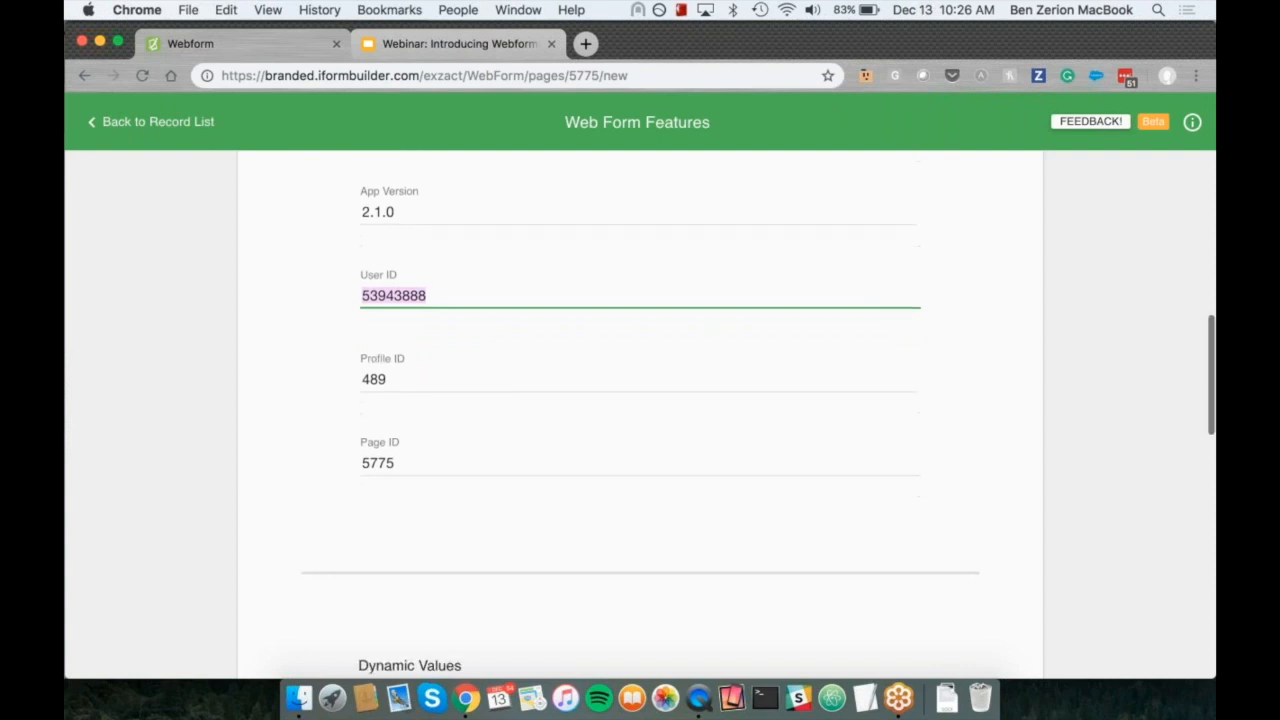
{"action": "scroll", "coordinate": [640, 415], "scroll_direction": "down", "scroll_amount": 2}
{"action": "scroll", "coordinate": [414, 457], "scroll_direction": "down", "scroll_amount": 5}
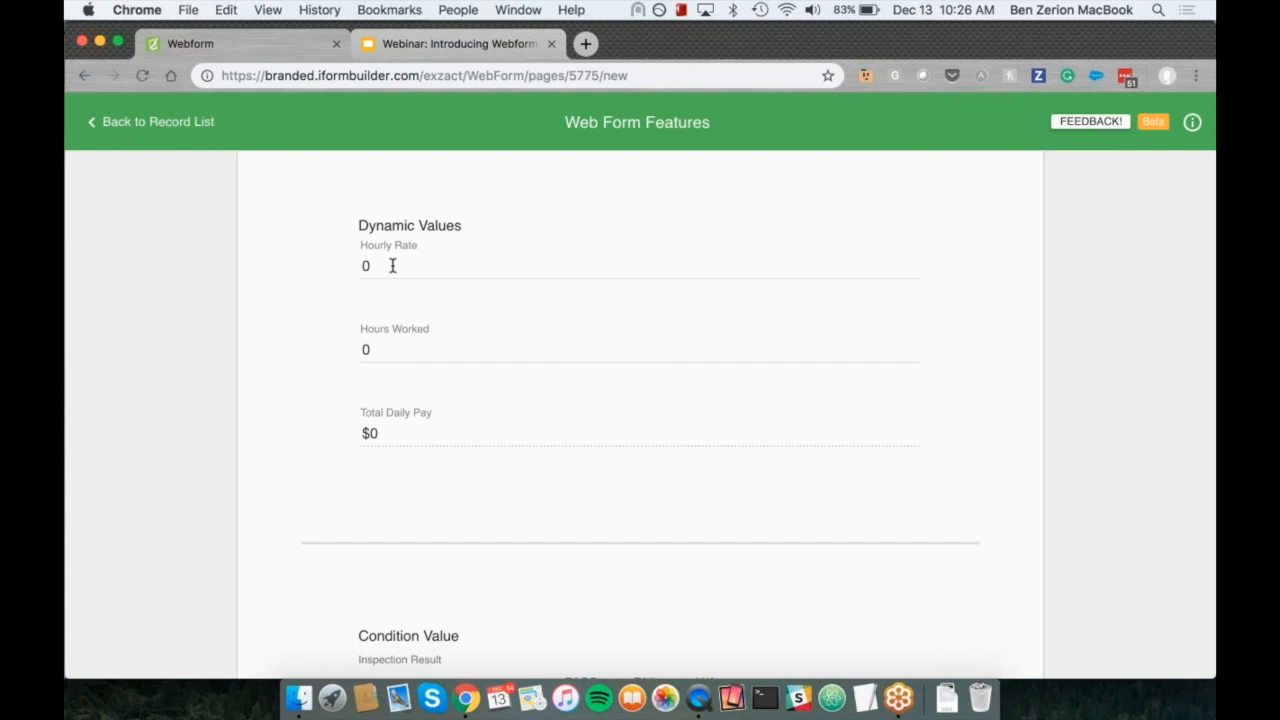
{"action": "left_click", "coordinate": [397, 267]}
{"action": "left_click_drag", "start_coordinate": [397, 267], "coordinate": [349, 270]}
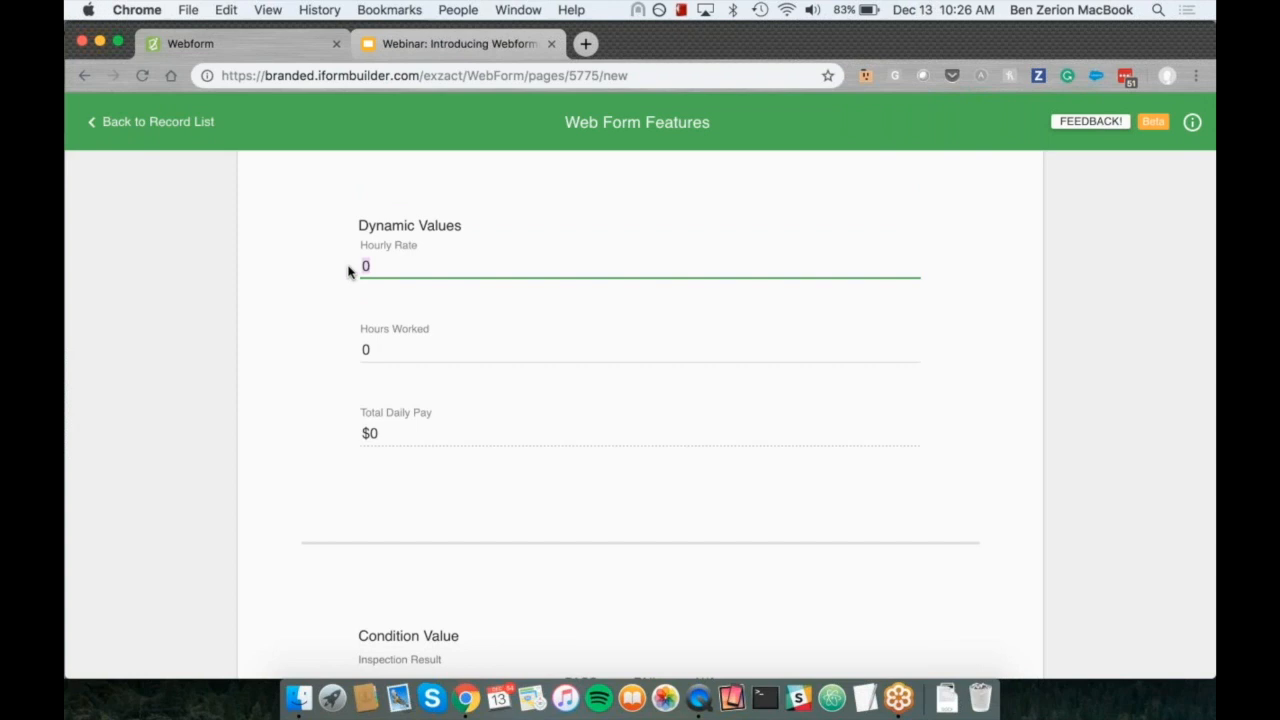
{"action": "type", "text": "10"}
{"action": "left_click", "coordinate": [405, 352]}
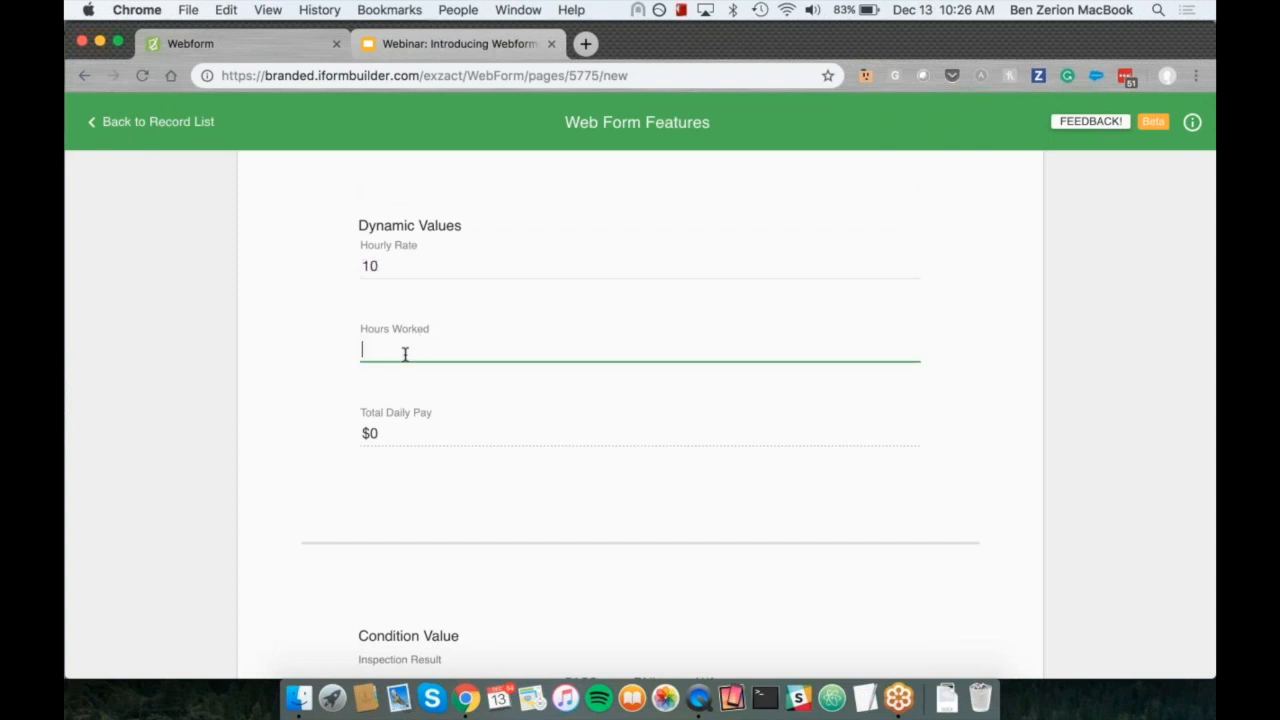
{"action": "type", "text": "8"}
{"action": "left_click", "coordinate": [403, 392]}
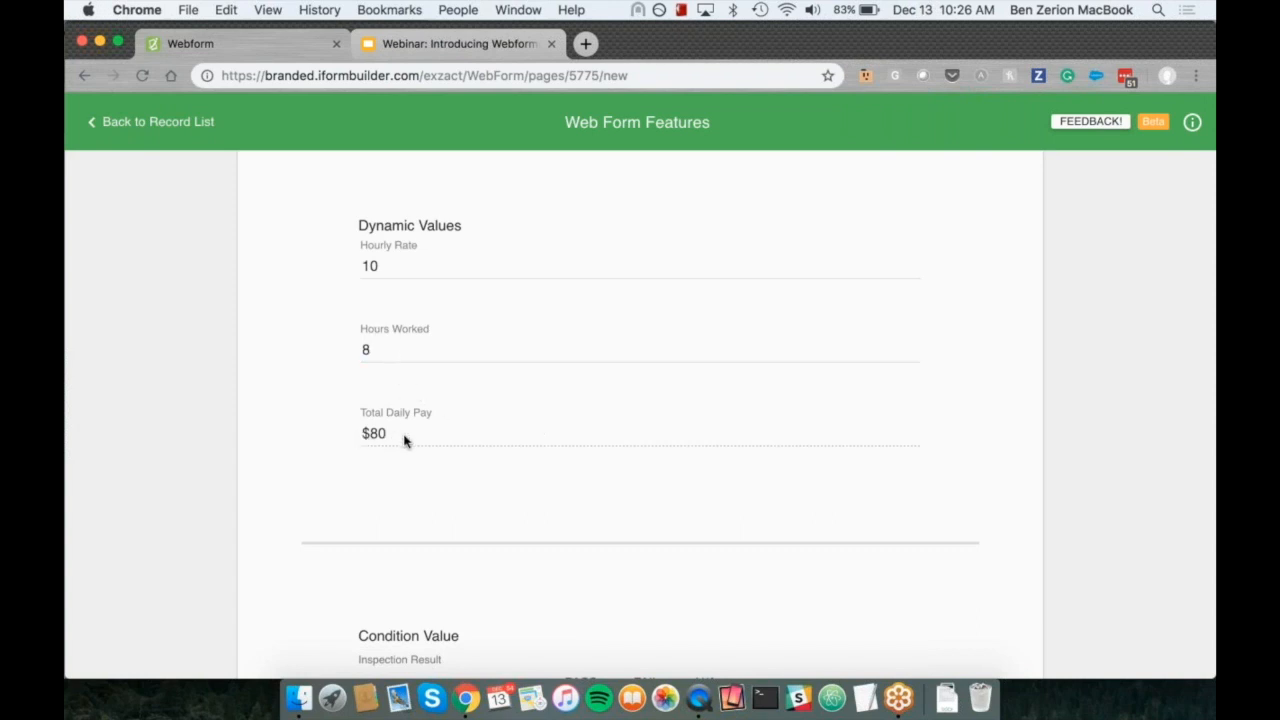
Step: Change Hours Worked to 10 and check the recalculated Total Daily Pay
{"action": "left_click", "coordinate": [390, 347]}
{"action": "key", "text": "BackSpace"}
{"action": "type", "text": "10"}
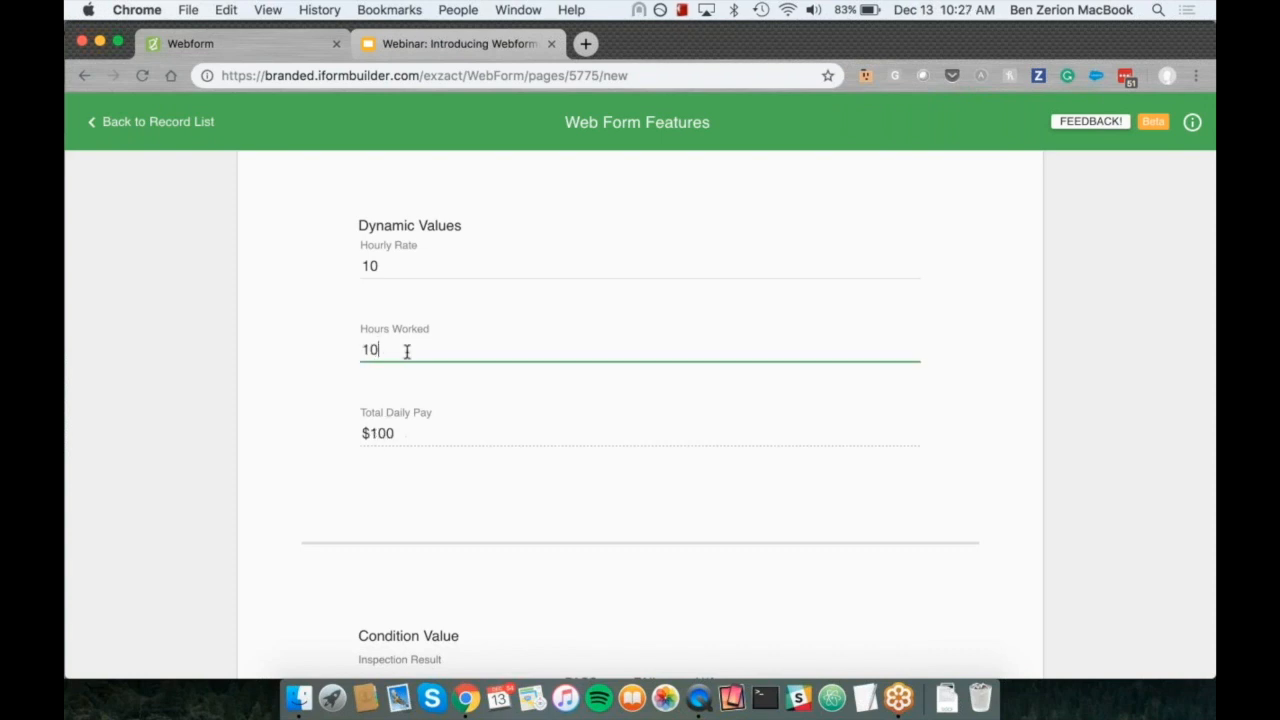
{"action": "left_click", "coordinate": [402, 442]}
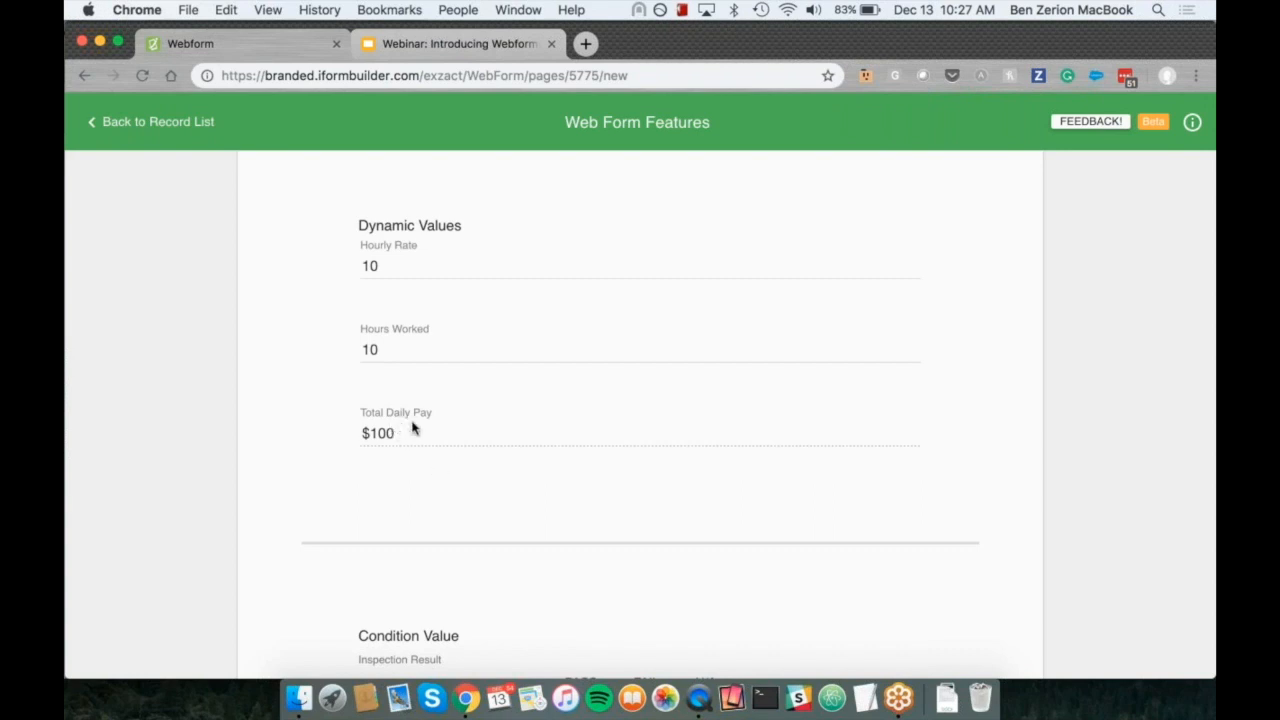
Step: In the Condition Value section, set Inspection Result to PASS, FAIL and N/A in turn to compare conditional fields, finishing on FAIL
{"action": "scroll", "coordinate": [417, 428], "scroll_direction": "down", "scroll_amount": 1}
{"action": "scroll", "coordinate": [417, 428], "scroll_direction": "down", "scroll_amount": 7}
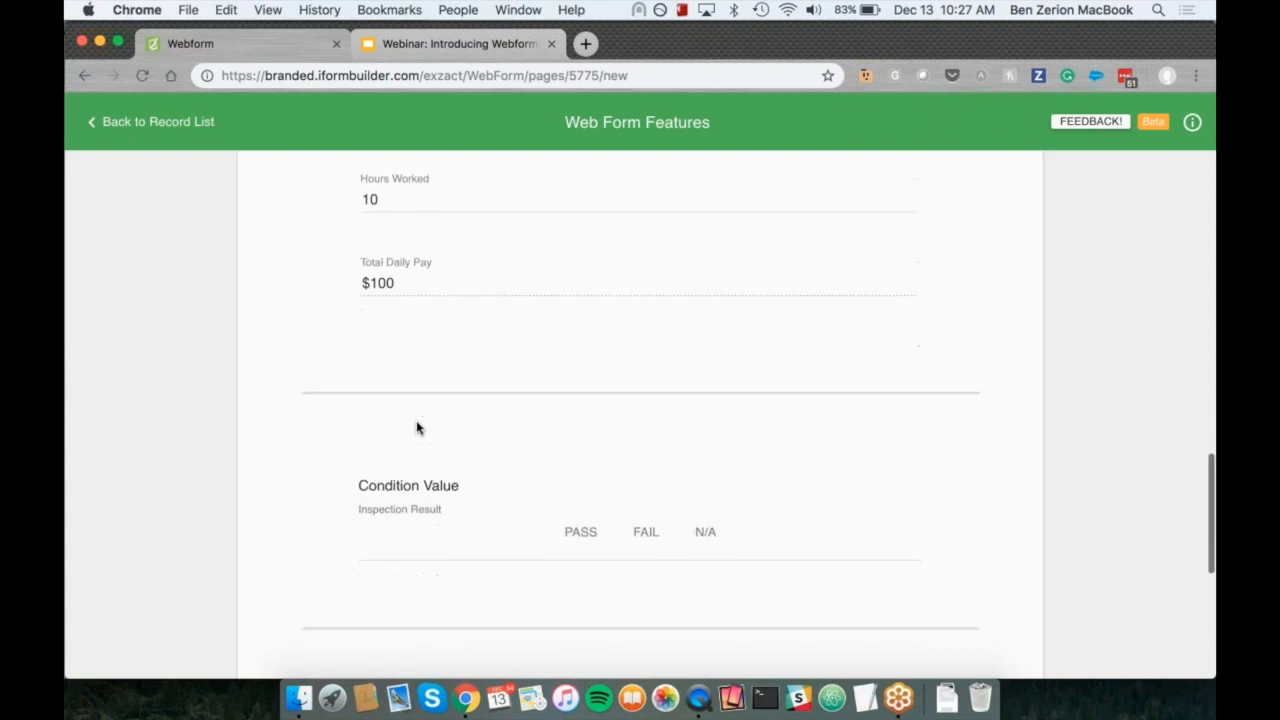
{"action": "scroll", "coordinate": [417, 409], "scroll_direction": "down", "scroll_amount": 1}
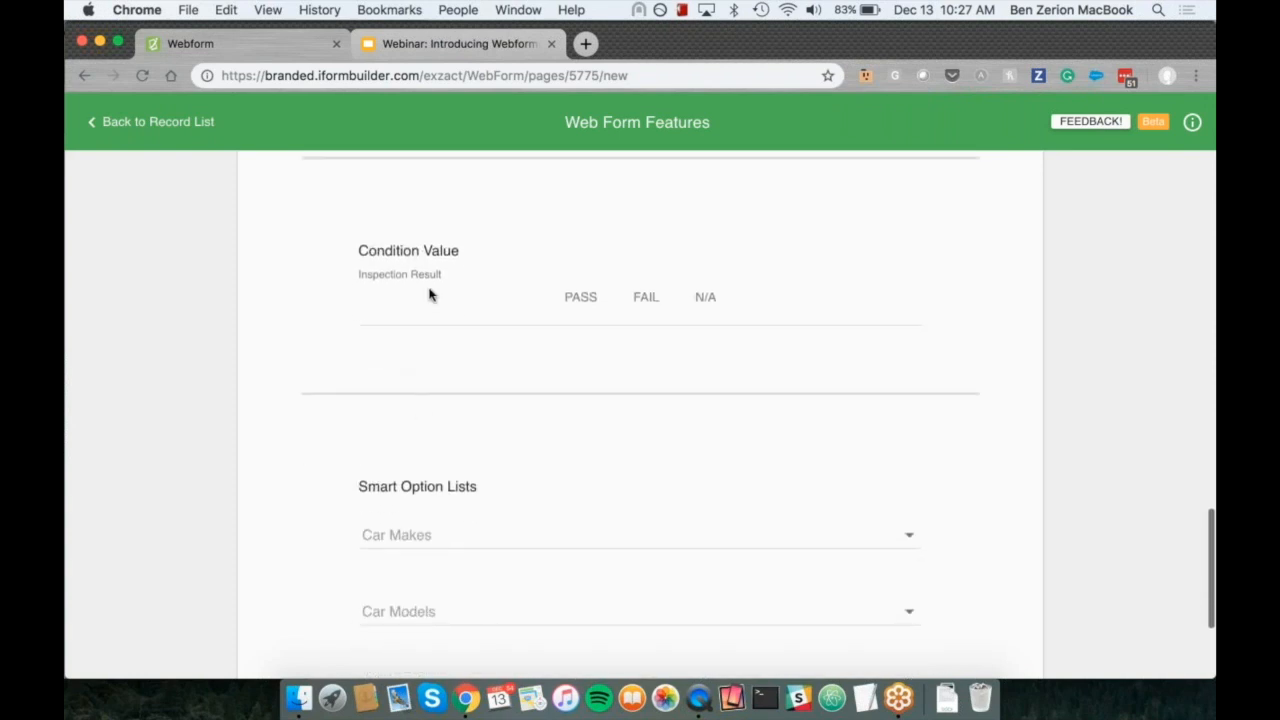
{"action": "left_click", "coordinate": [577, 303]}
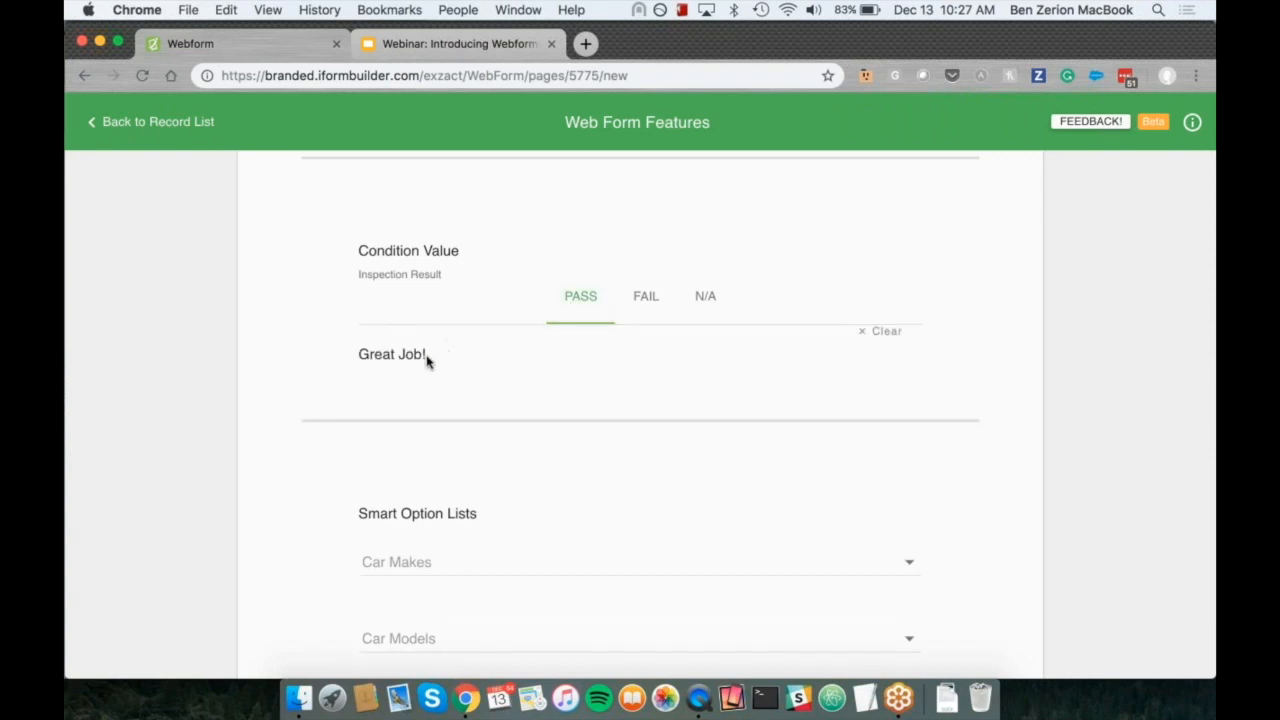
{"action": "left_click", "coordinate": [649, 300]}
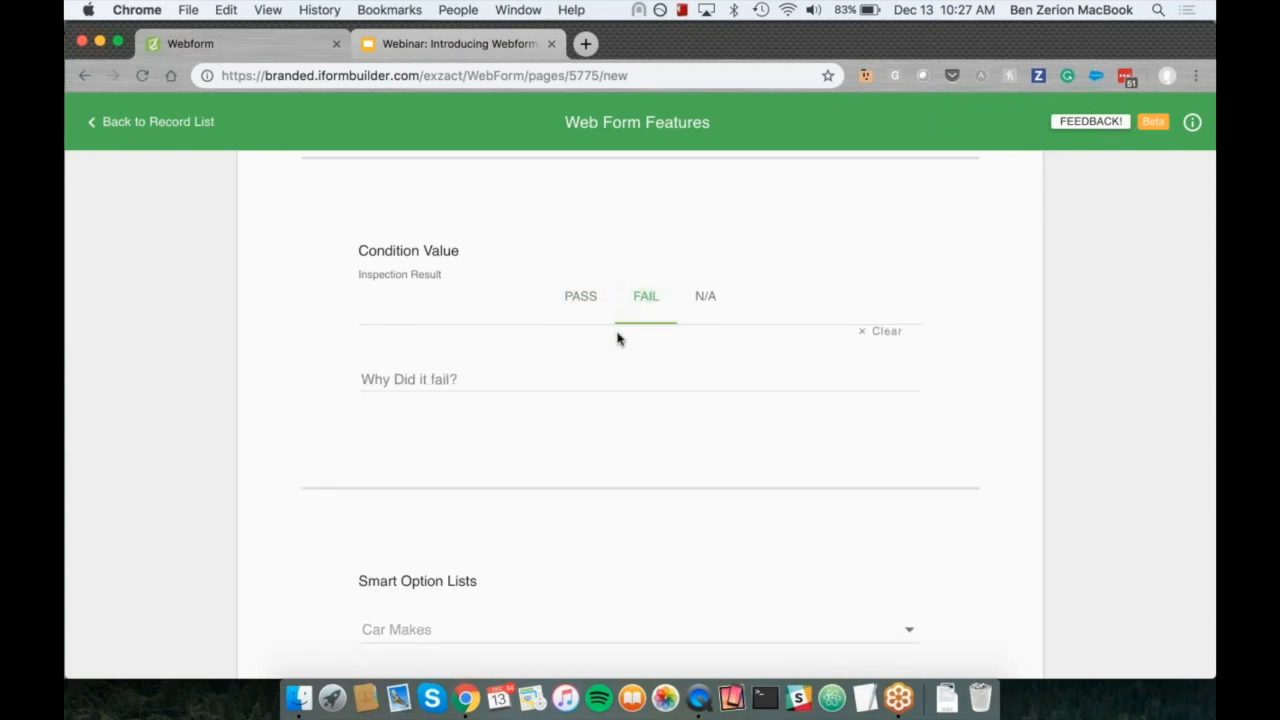
{"action": "left_click", "coordinate": [475, 378]}
{"action": "left_click", "coordinate": [703, 305]}
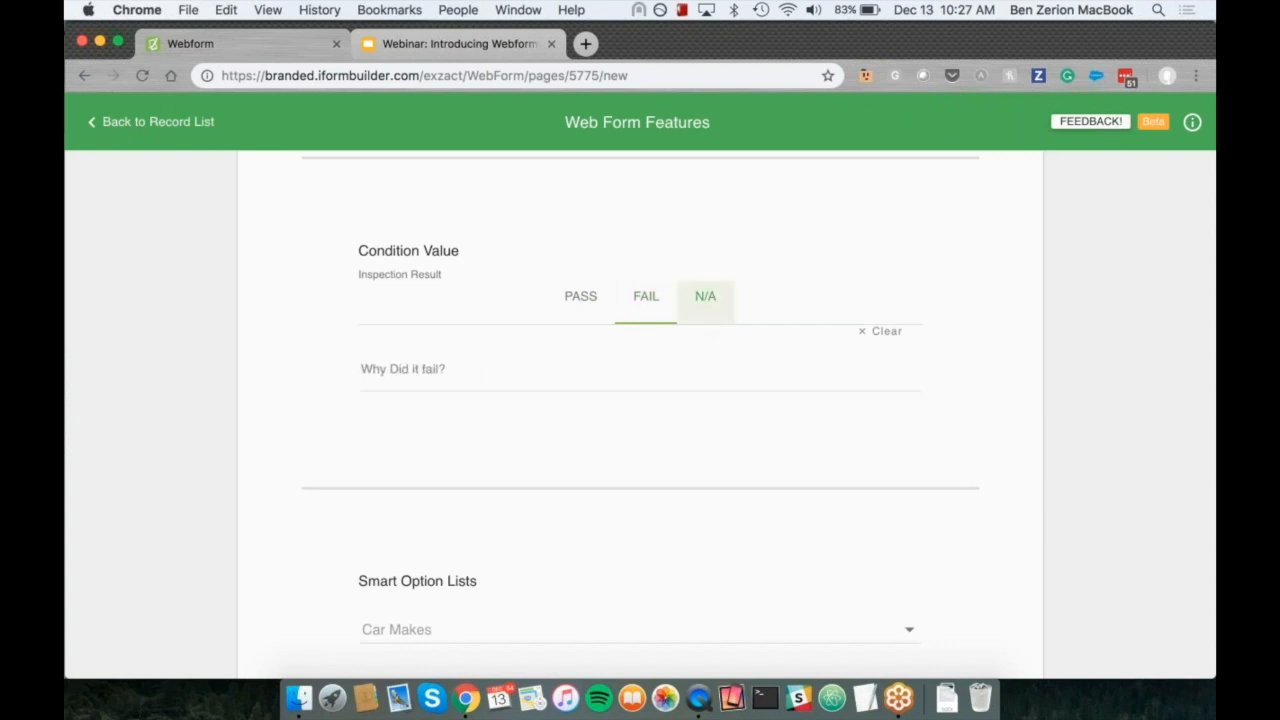
{"action": "left_click", "coordinate": [590, 305]}
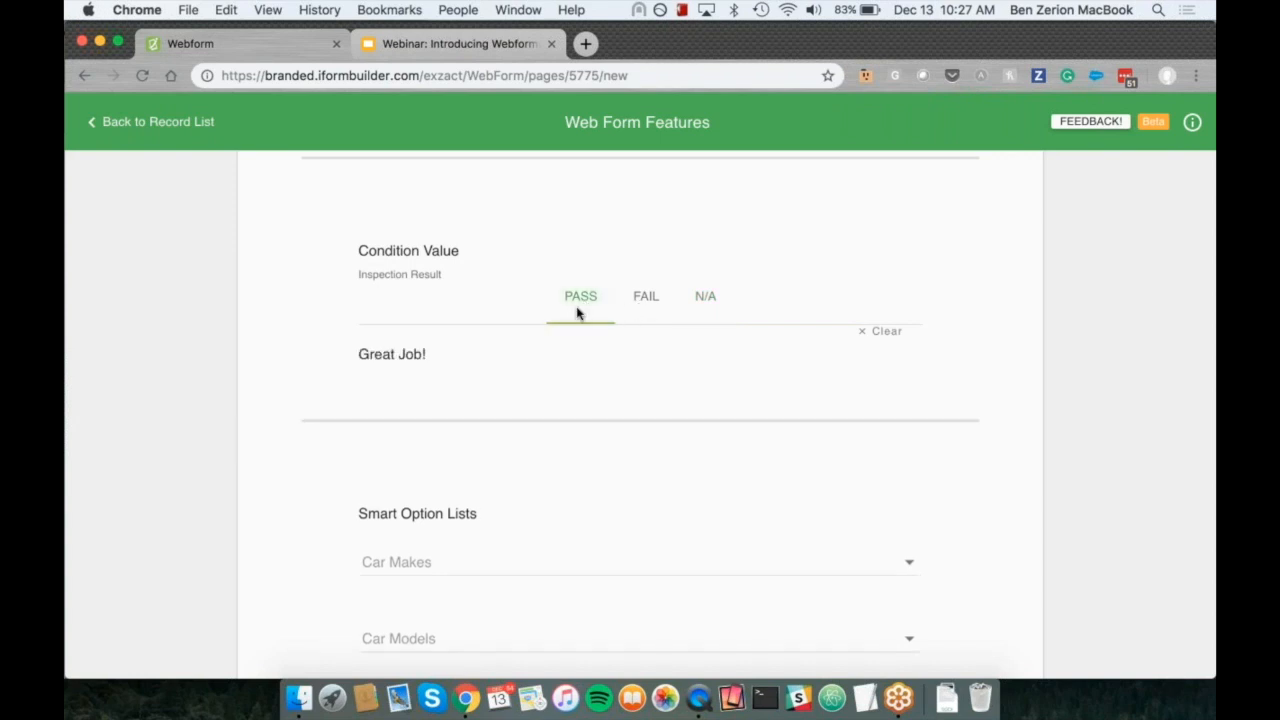
{"action": "left_click", "coordinate": [648, 303]}
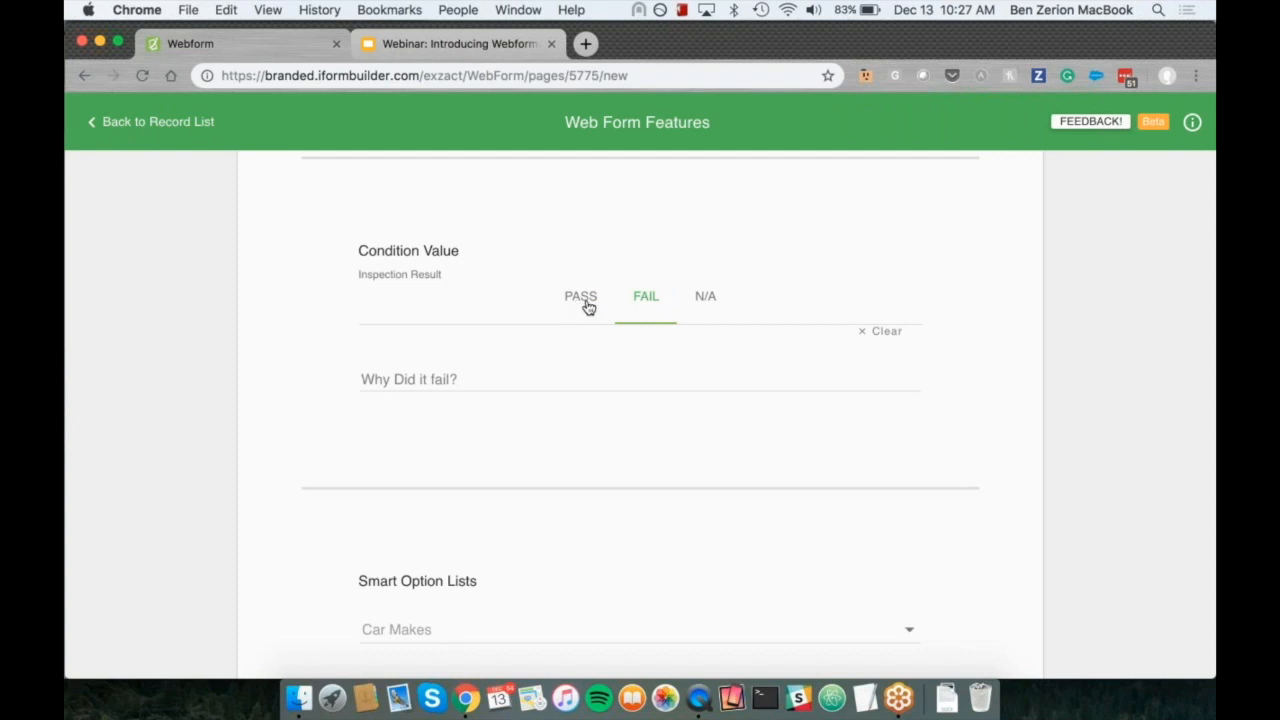
Step: In Smart Option Lists, choose Honda as the car make and search for and select Civic as the car model
{"action": "scroll", "coordinate": [588, 307], "scroll_direction": "down", "scroll_amount": 5}
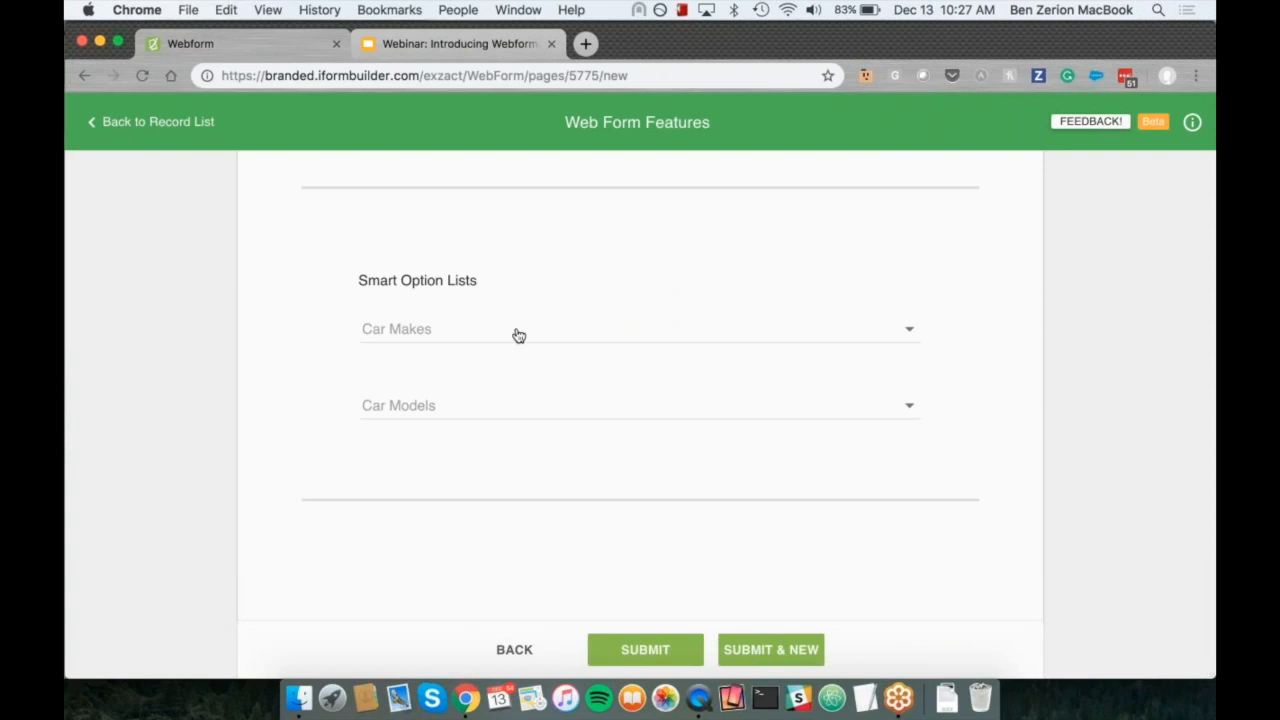
{"action": "left_click", "coordinate": [477, 332]}
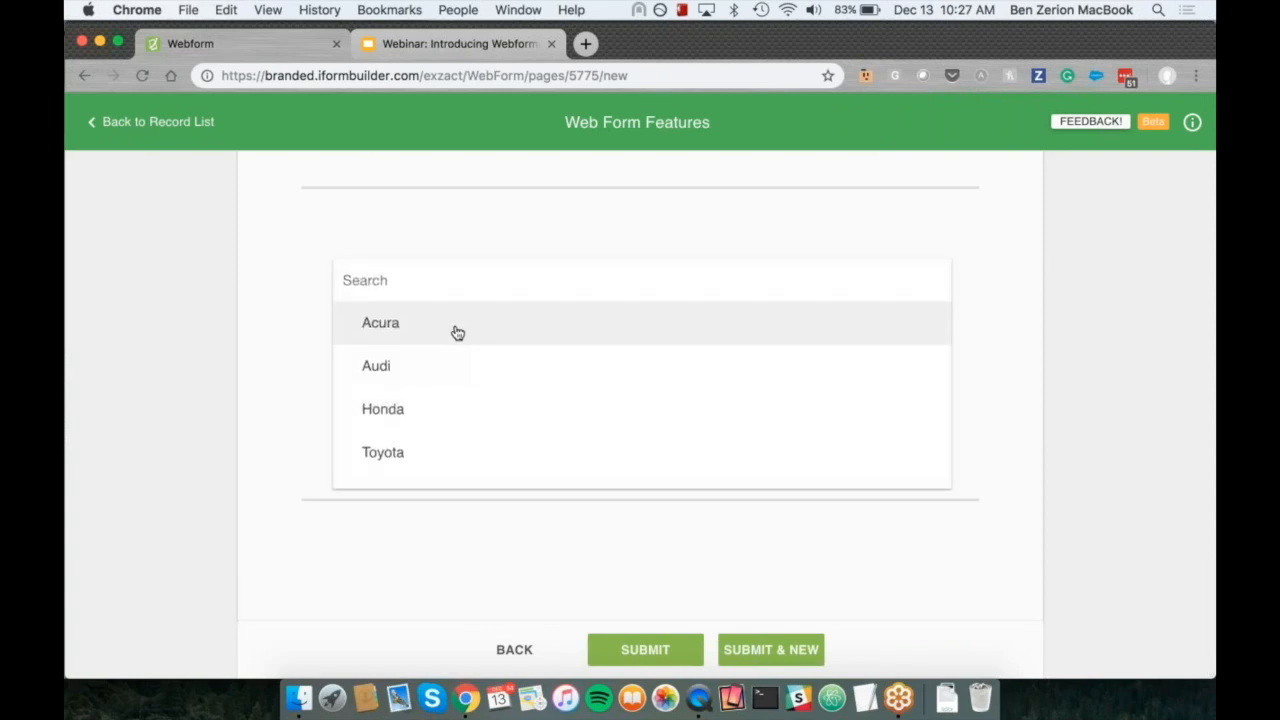
{"action": "left_click", "coordinate": [285, 358]}
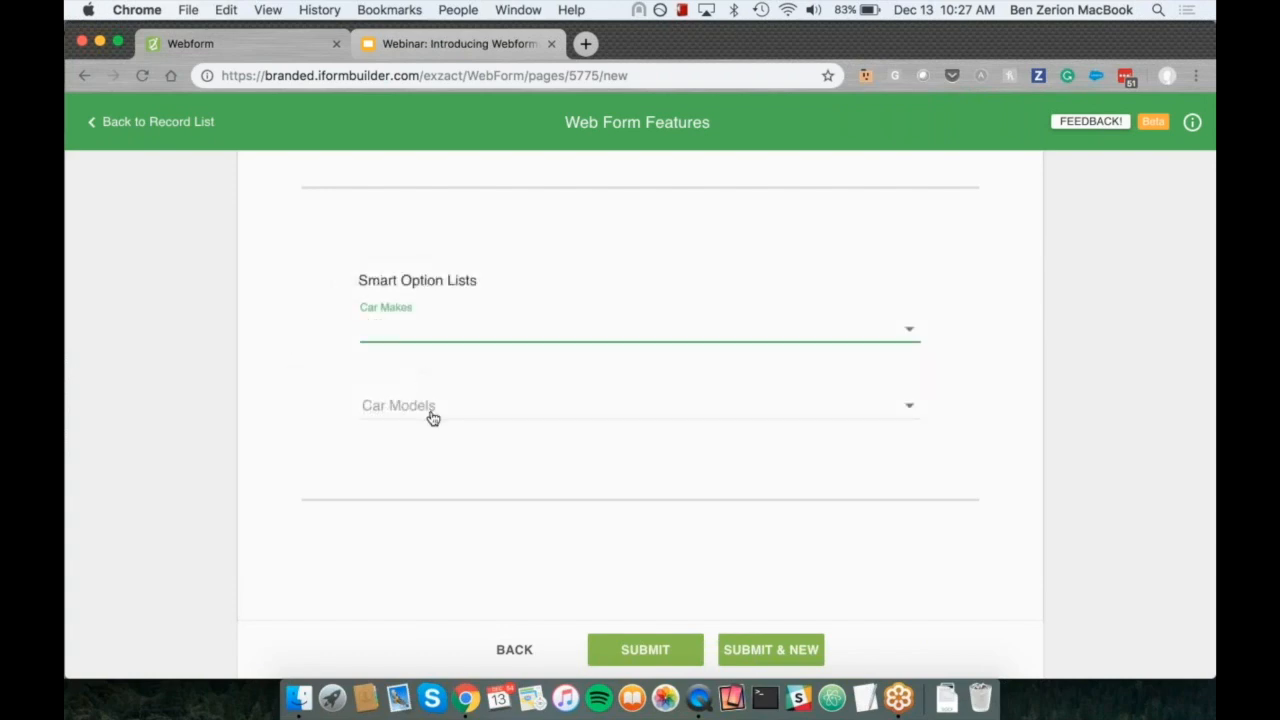
{"action": "left_click", "coordinate": [443, 337]}
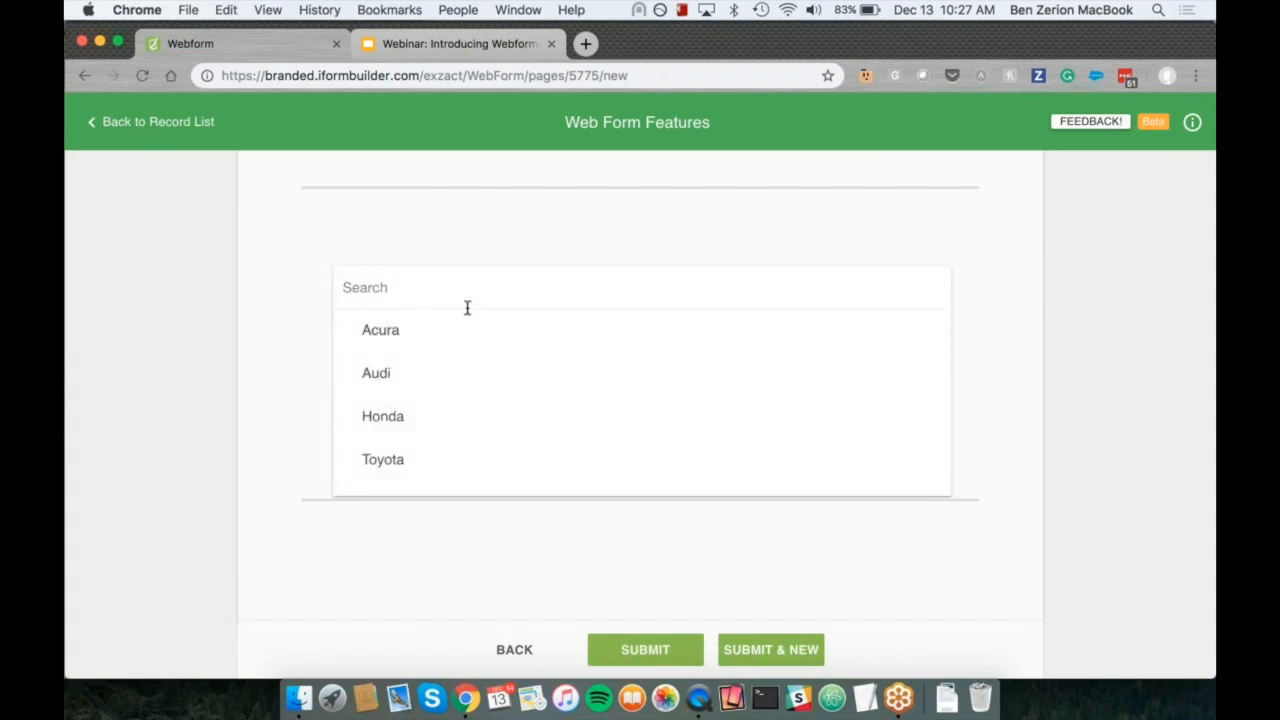
{"action": "scroll", "coordinate": [460, 334], "scroll_direction": "down", "scroll_amount": 2}
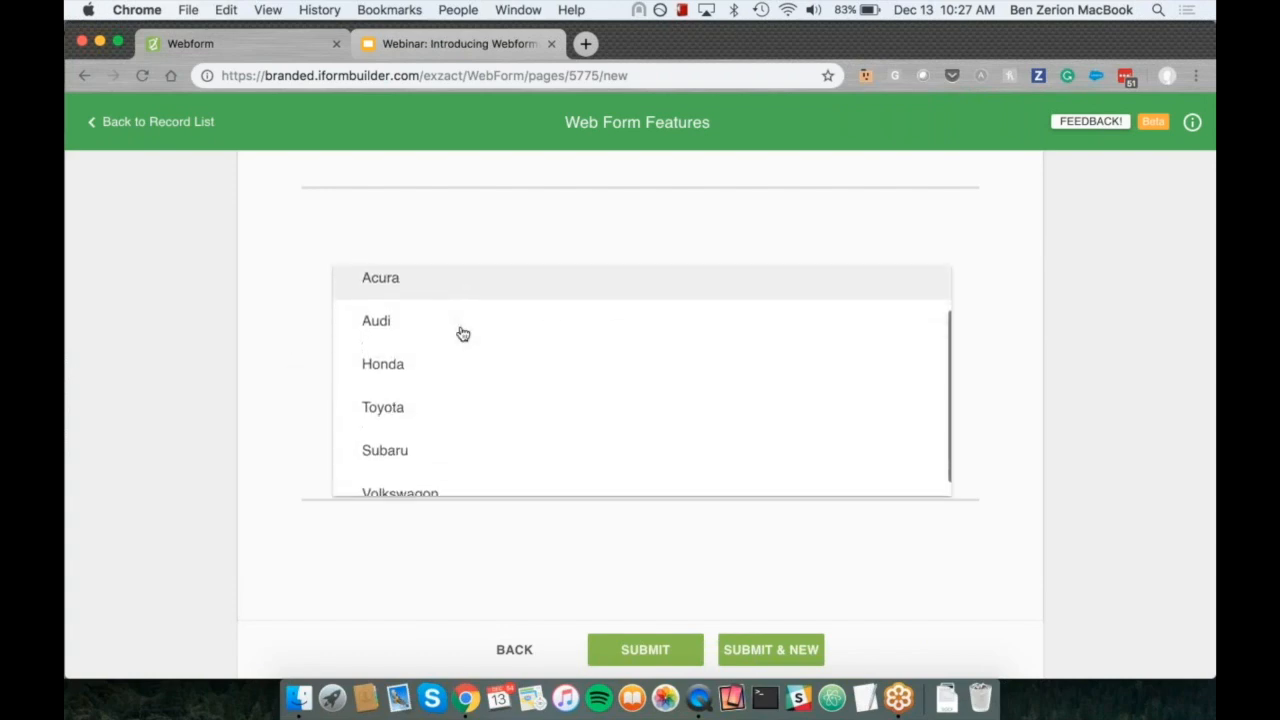
{"action": "left_click", "coordinate": [411, 349]}
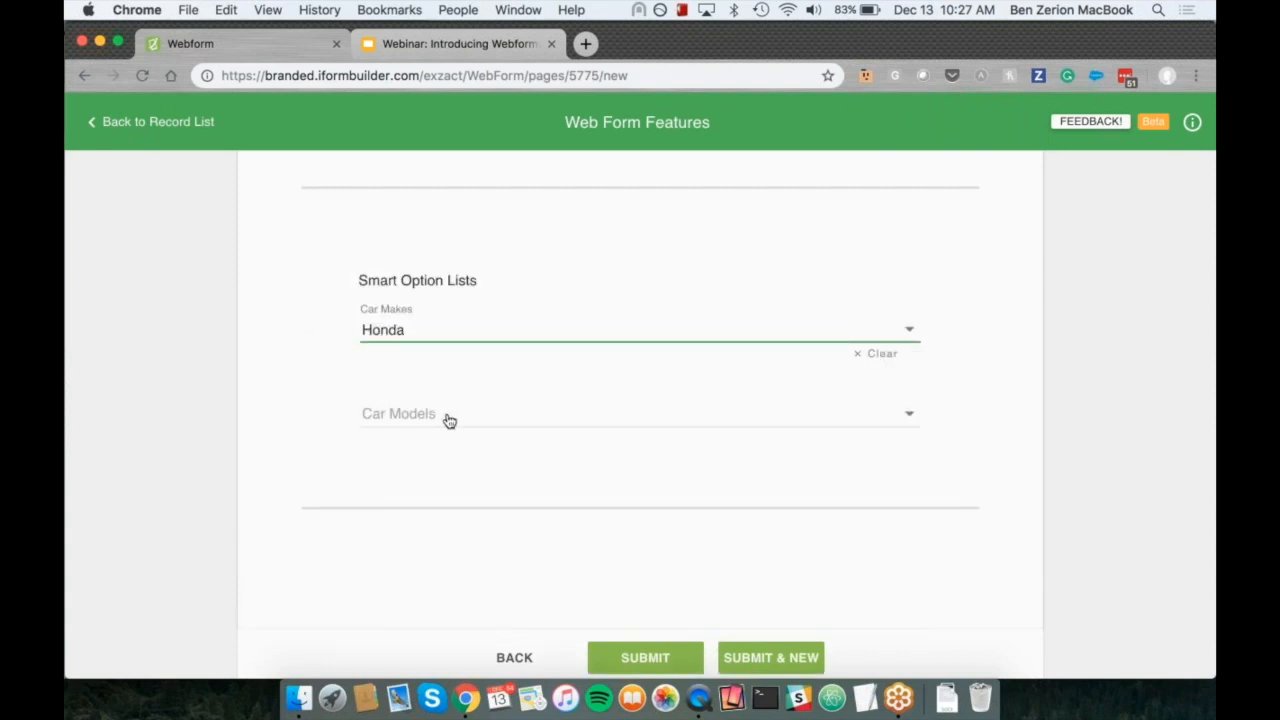
{"action": "left_click", "coordinate": [449, 418]}
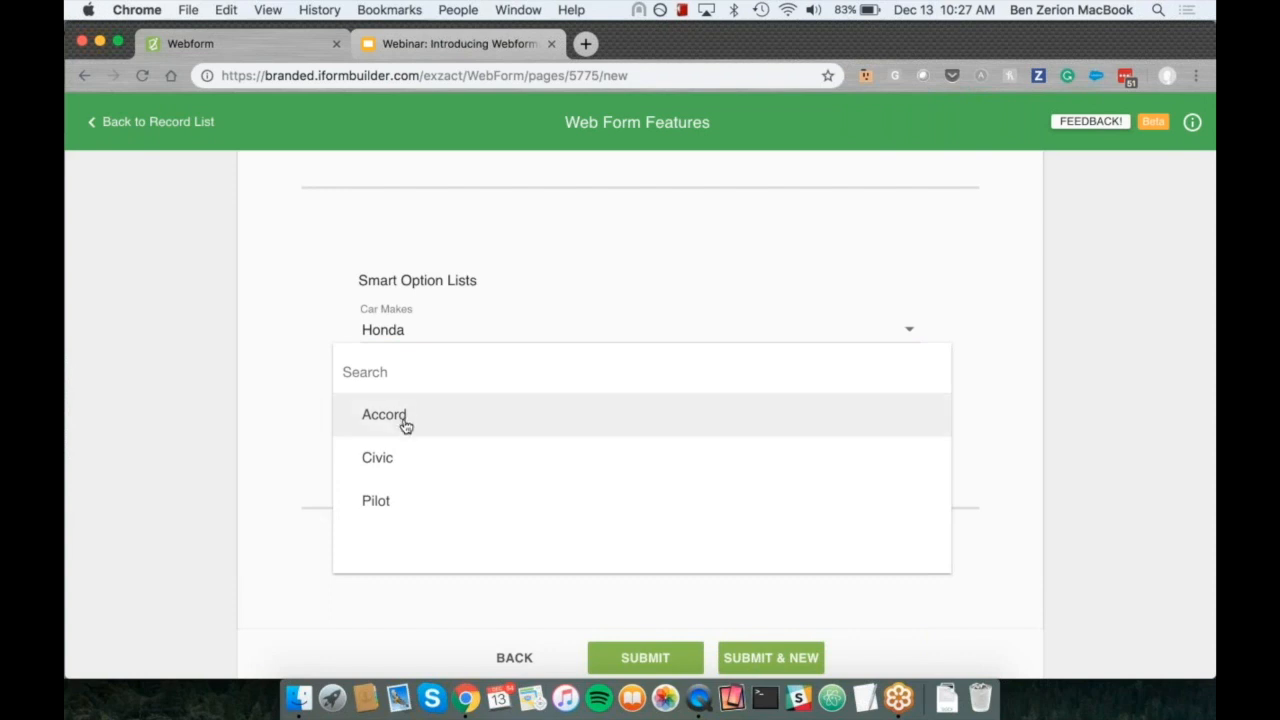
{"action": "type", "text": "civic"}
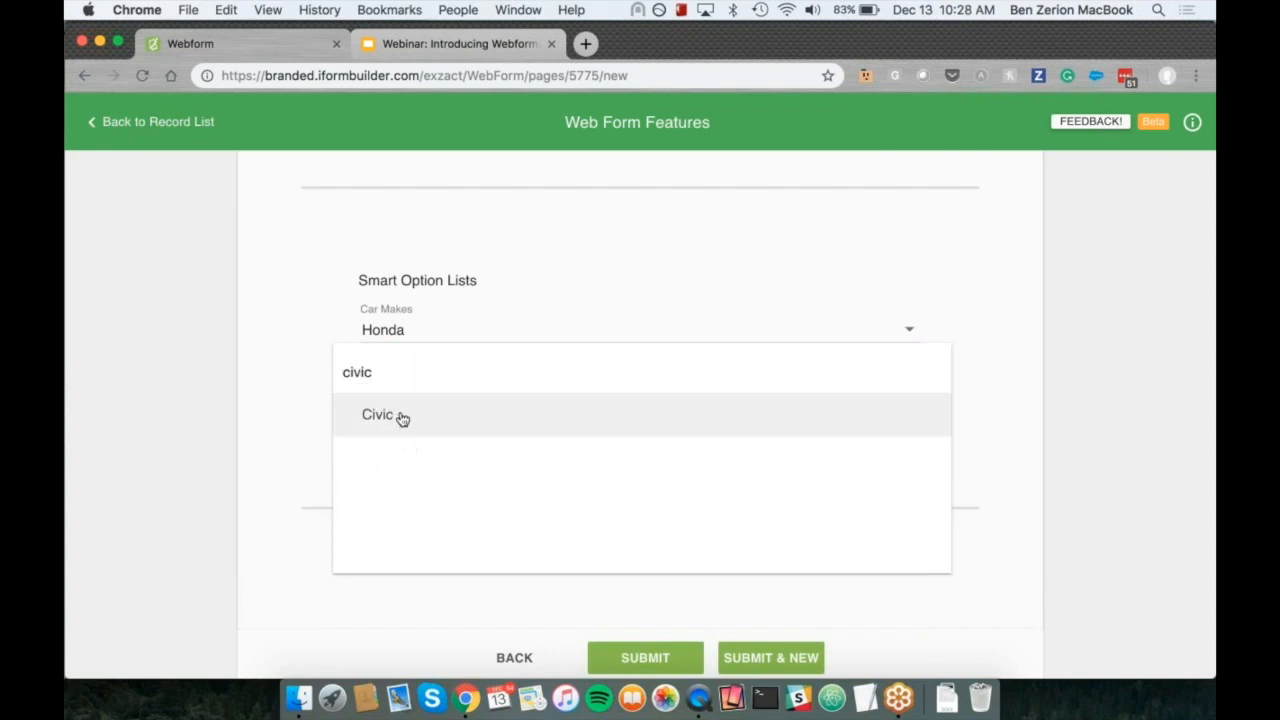
{"action": "left_click", "coordinate": [400, 421]}
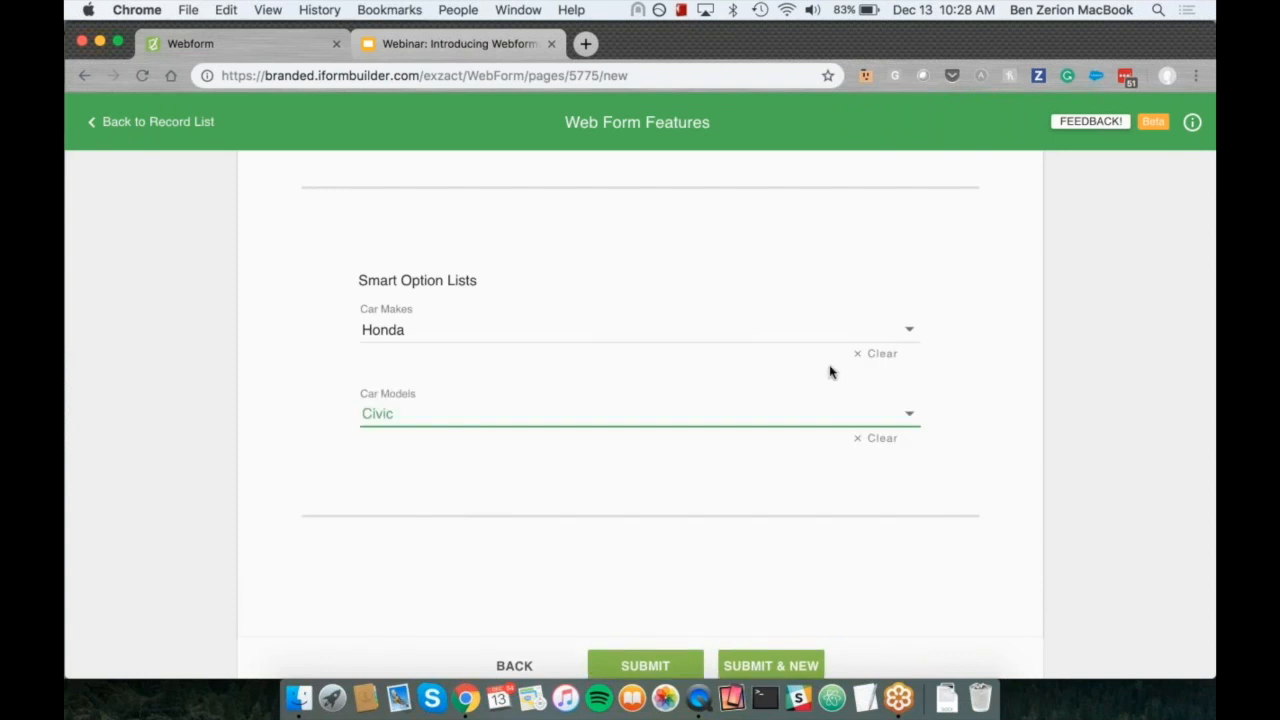
Step: Change the car make to Subaru and choose Forester from its dependent car models
{"action": "left_click", "coordinate": [901, 338]}
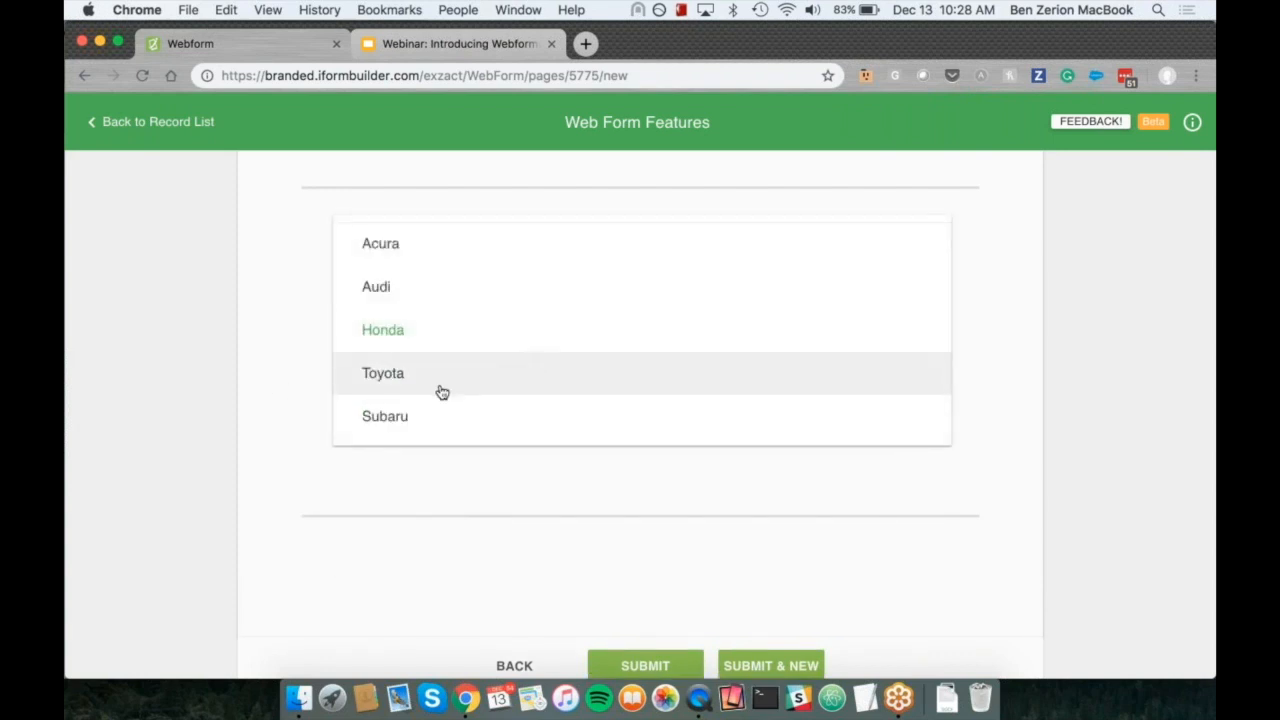
{"action": "left_click", "coordinate": [421, 423]}
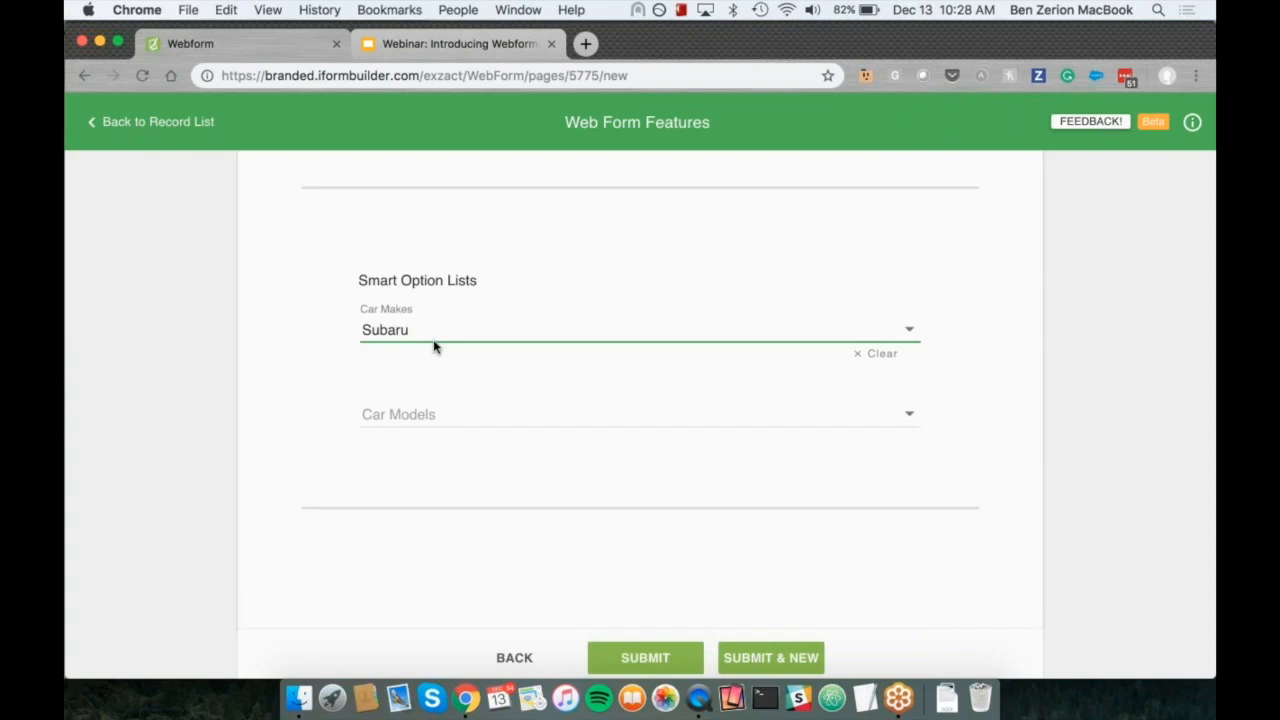
{"action": "left_click", "coordinate": [424, 418]}
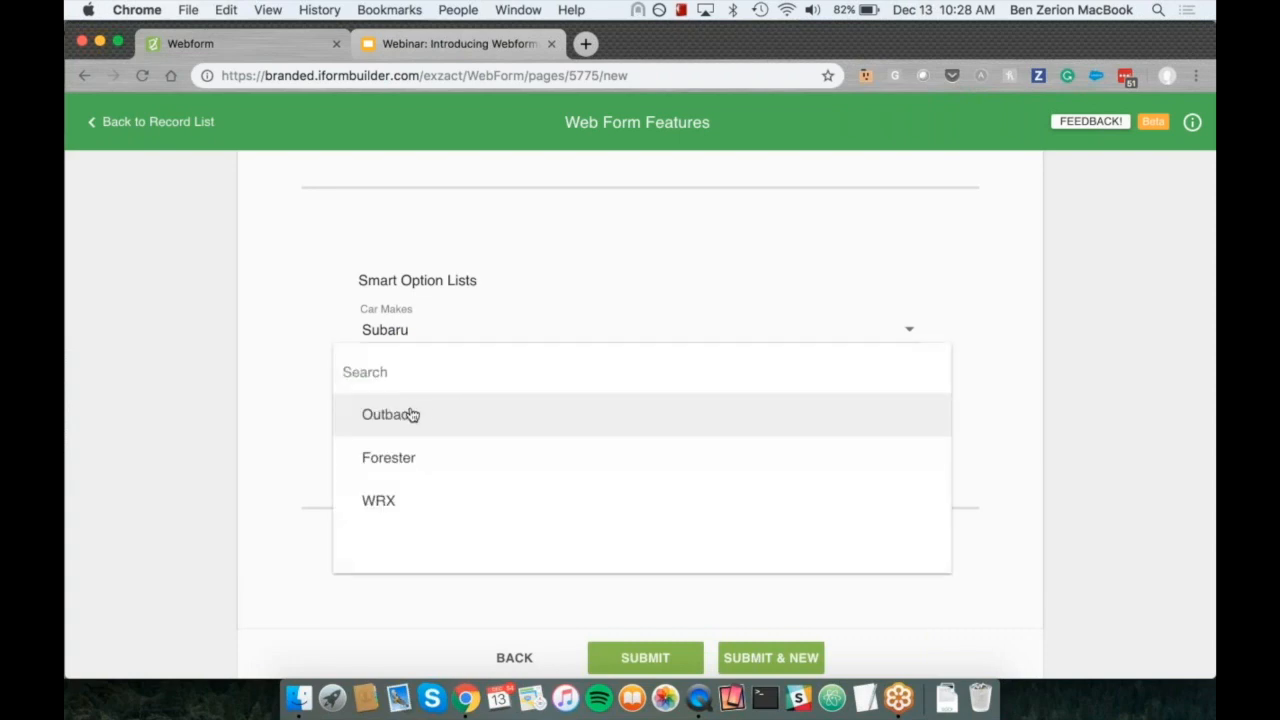
{"action": "left_click", "coordinate": [312, 327]}
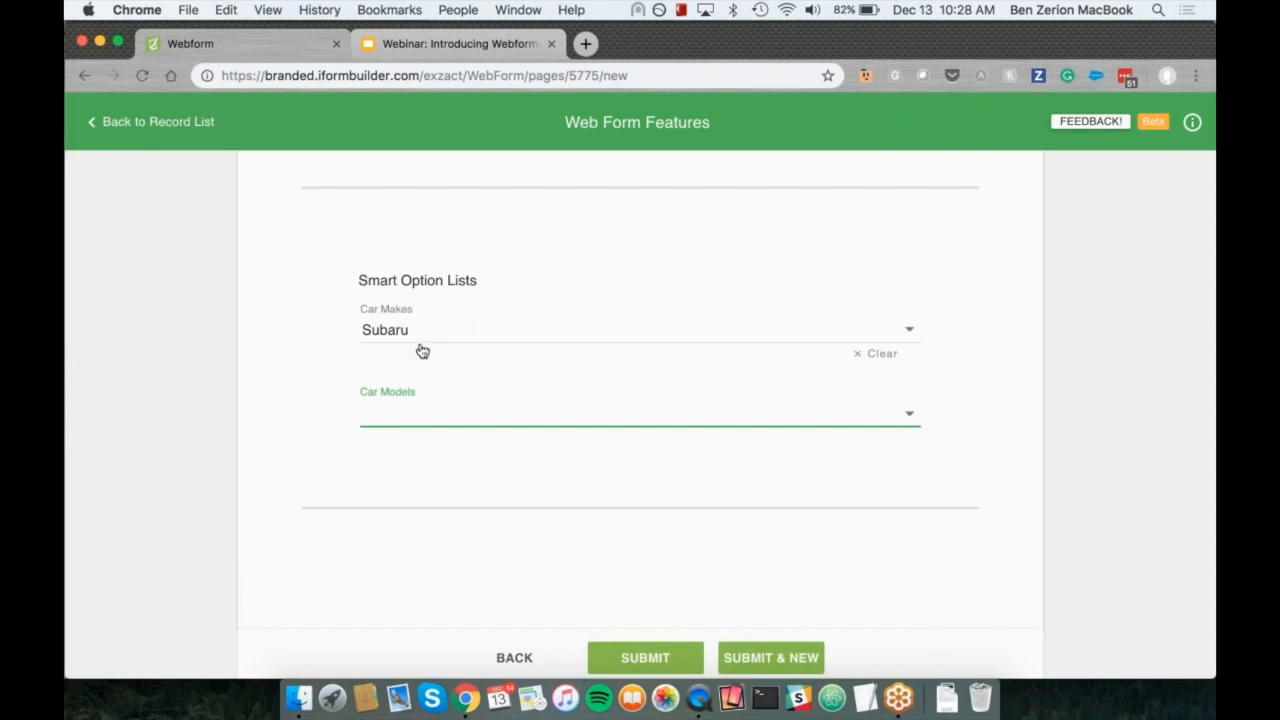
{"action": "left_click", "coordinate": [407, 429]}
{"action": "left_click", "coordinate": [409, 460]}
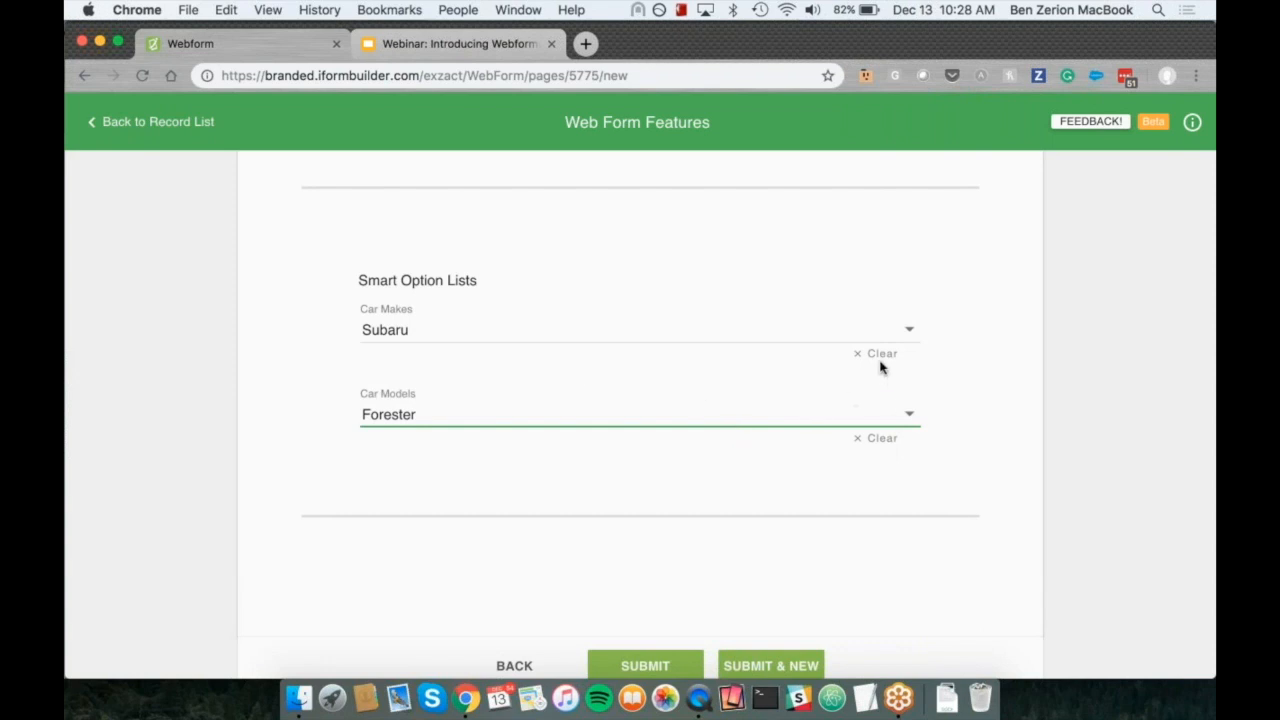
Step: Clear the Car Models and Car Makes selections, and submit the record while starting a new one
{"action": "left_click", "coordinate": [879, 442]}
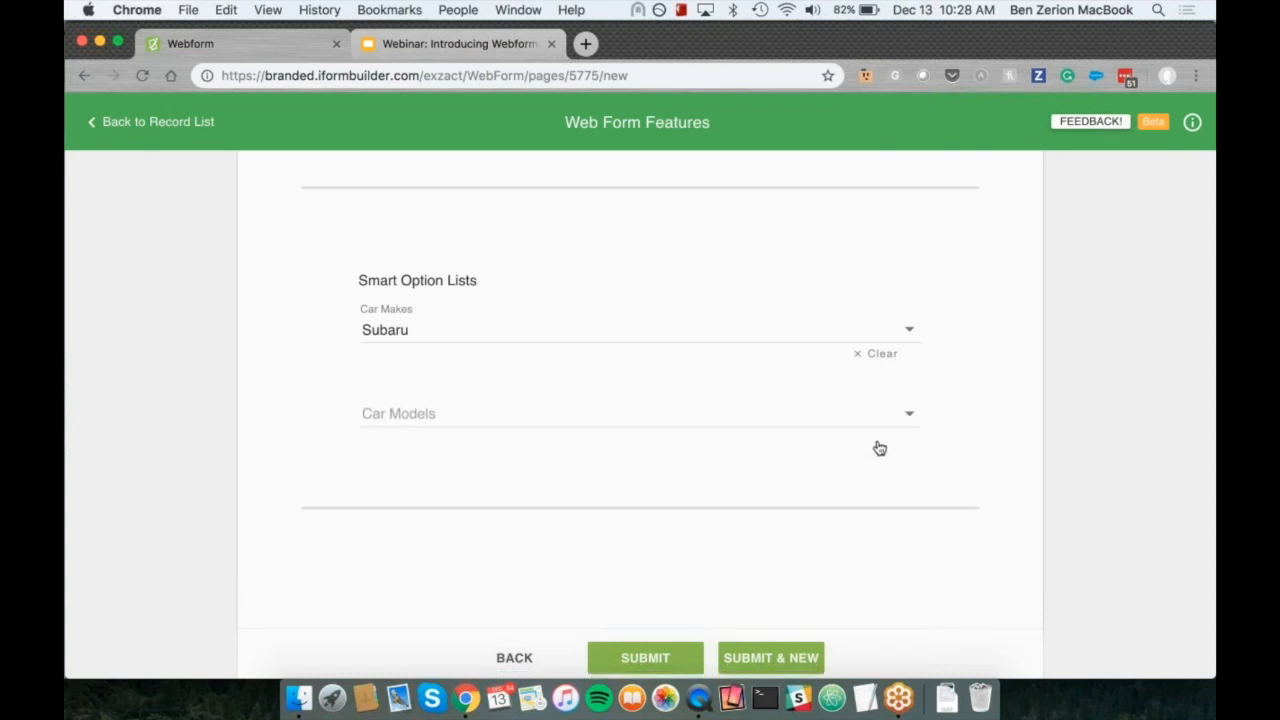
{"action": "left_click", "coordinate": [886, 357]}
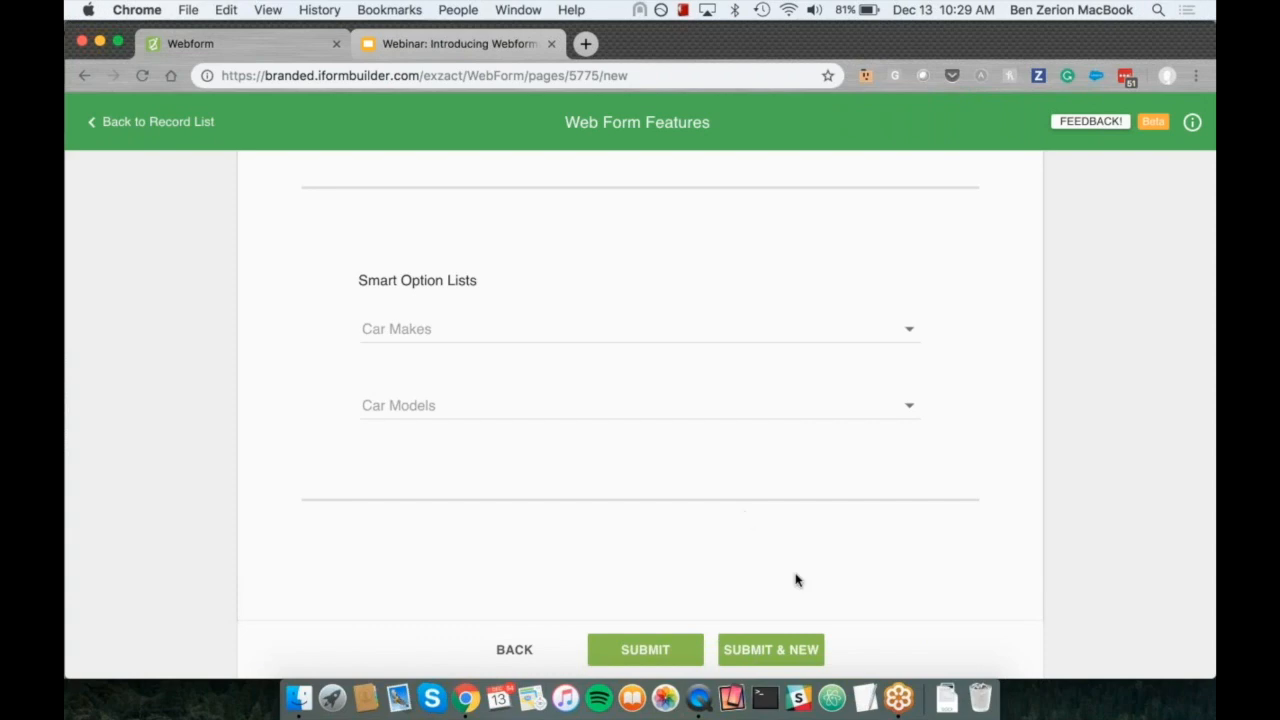
{"action": "left_click", "coordinate": [771, 653]}
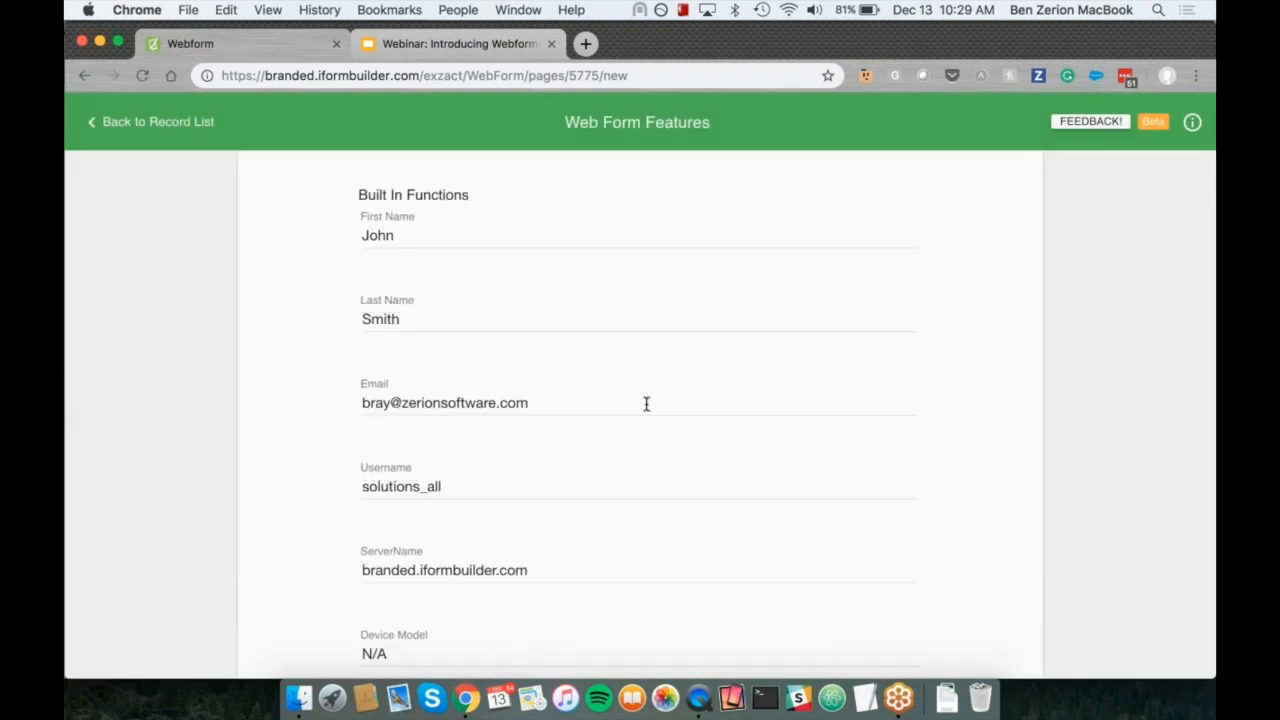
{"action": "scroll", "coordinate": [630, 406], "scroll_direction": "down", "scroll_amount": 10}
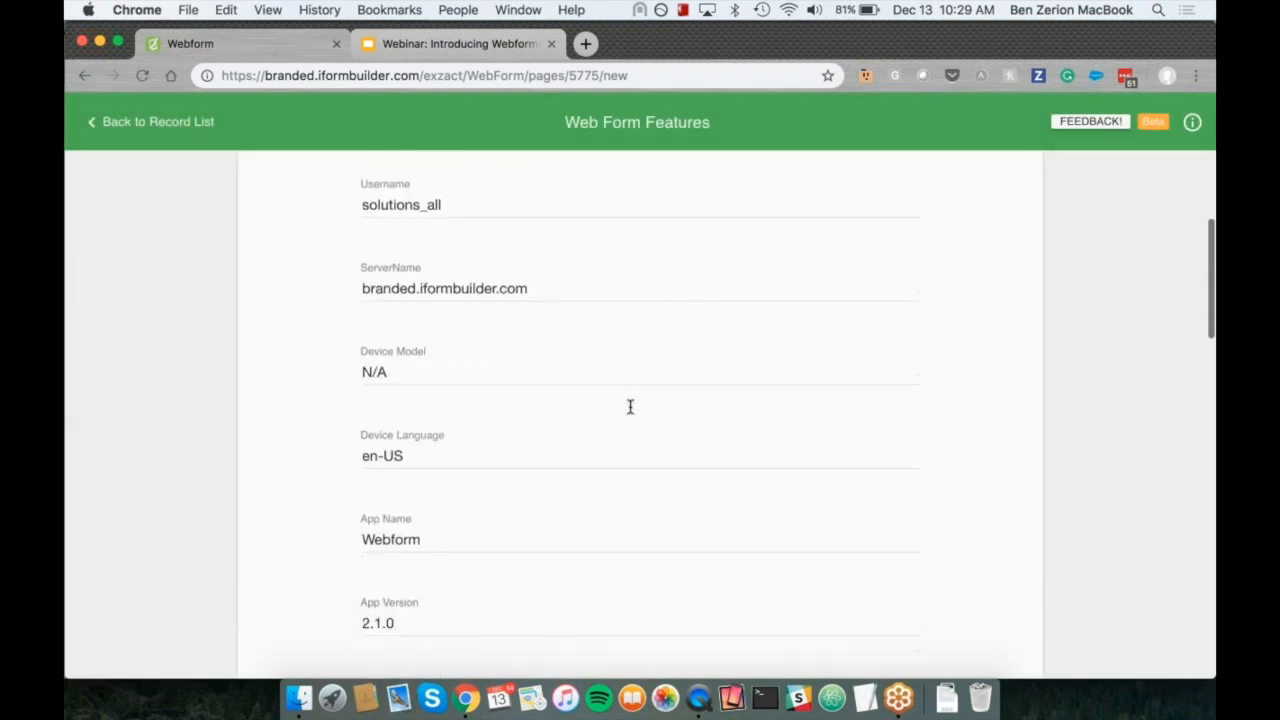
{"action": "scroll", "coordinate": [630, 406], "scroll_direction": "down", "scroll_amount": 15}
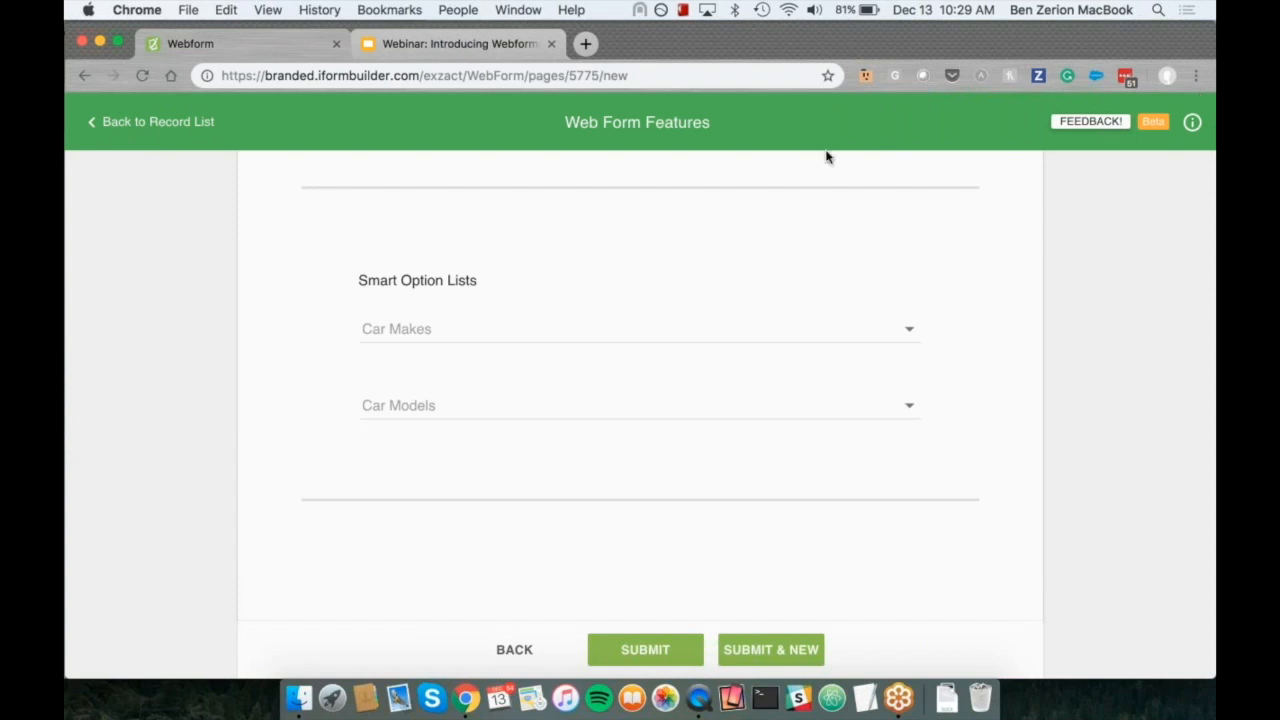
{"action": "left_click", "coordinate": [594, 80]}
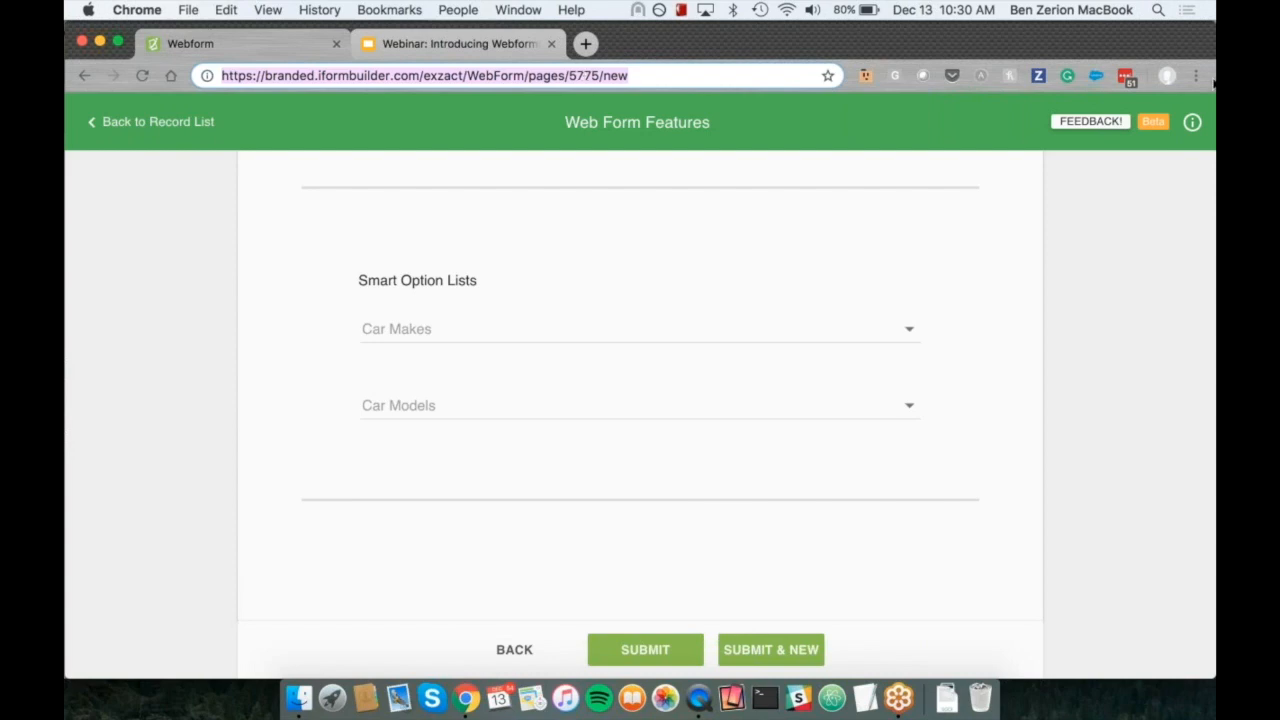
{"action": "left_click", "coordinate": [1167, 98]}
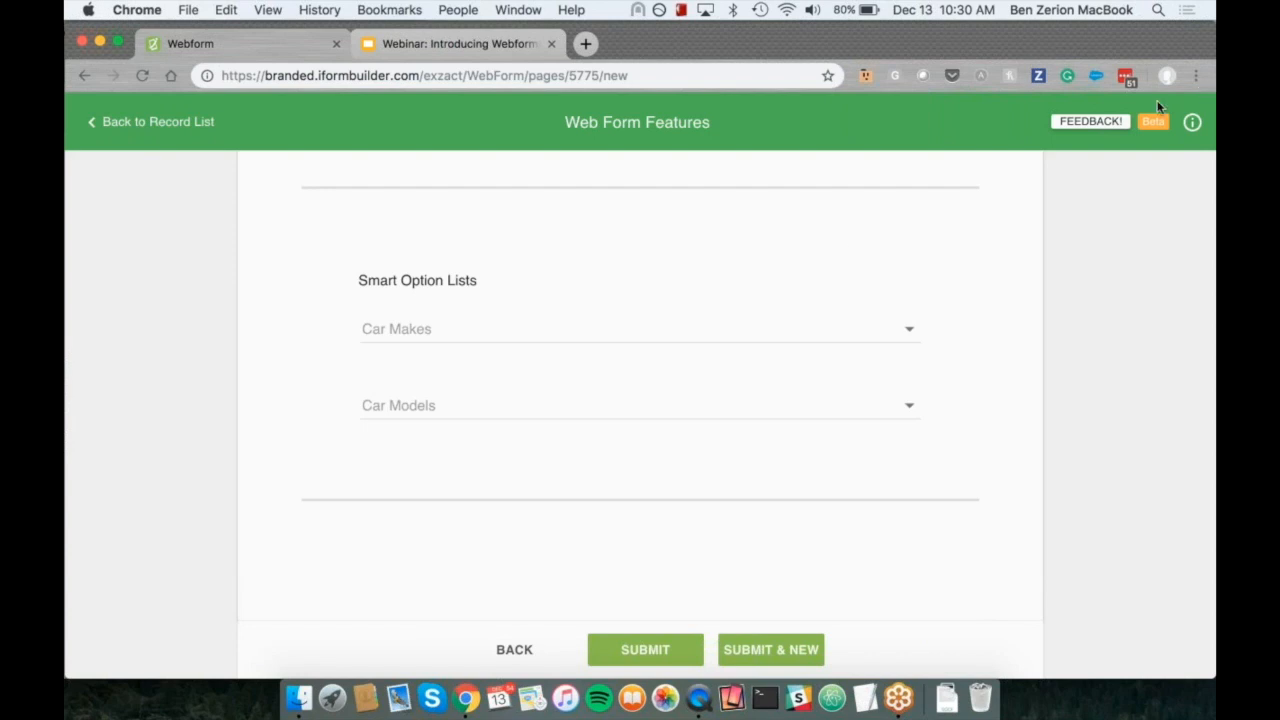
{"action": "left_click", "coordinate": [295, 302]}
{"action": "scroll", "coordinate": [927, 302], "scroll_direction": "up", "scroll_amount": 3}
{"action": "scroll", "coordinate": [927, 302], "scroll_direction": "up", "scroll_amount": 20}
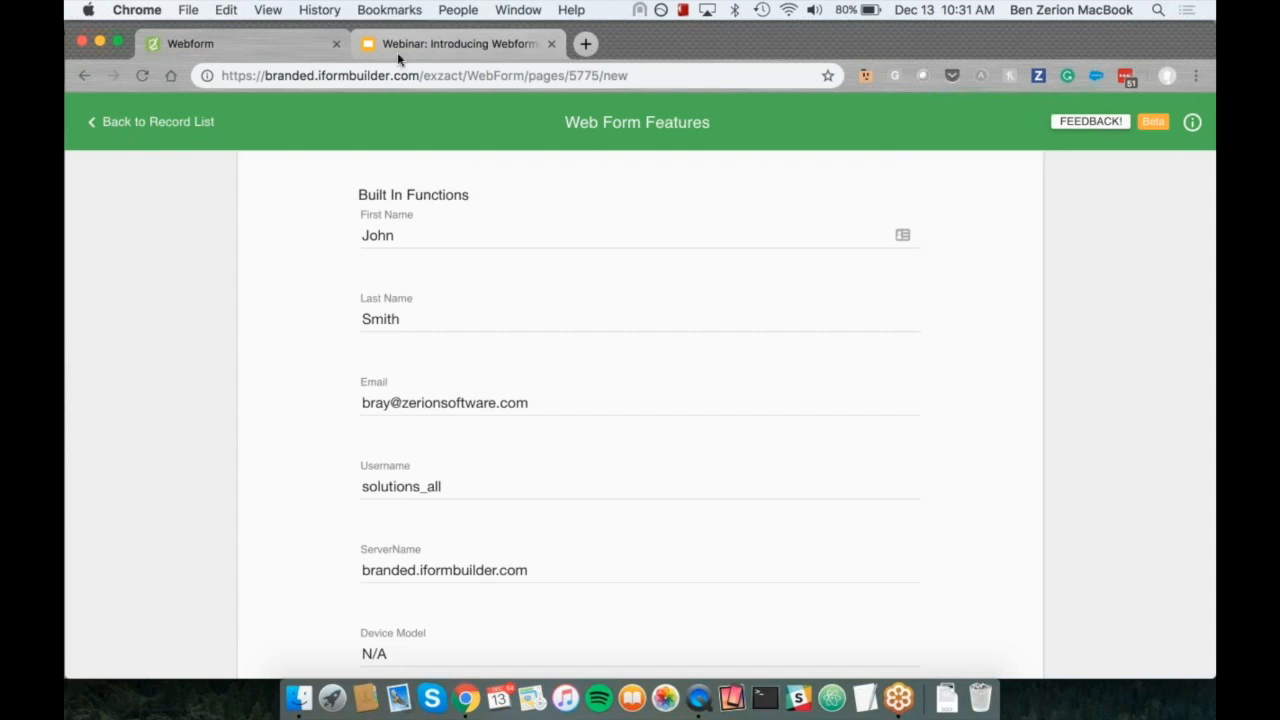
Step: Switch to the Introducing Webforms presentation in Google Slides and present the slide "What Next for Webforms? Phase 3 and Beyond!" full screen
{"action": "left_click", "coordinate": [435, 44]}
{"action": "scroll", "coordinate": [133, 380], "scroll_direction": "down", "scroll_amount": 4}
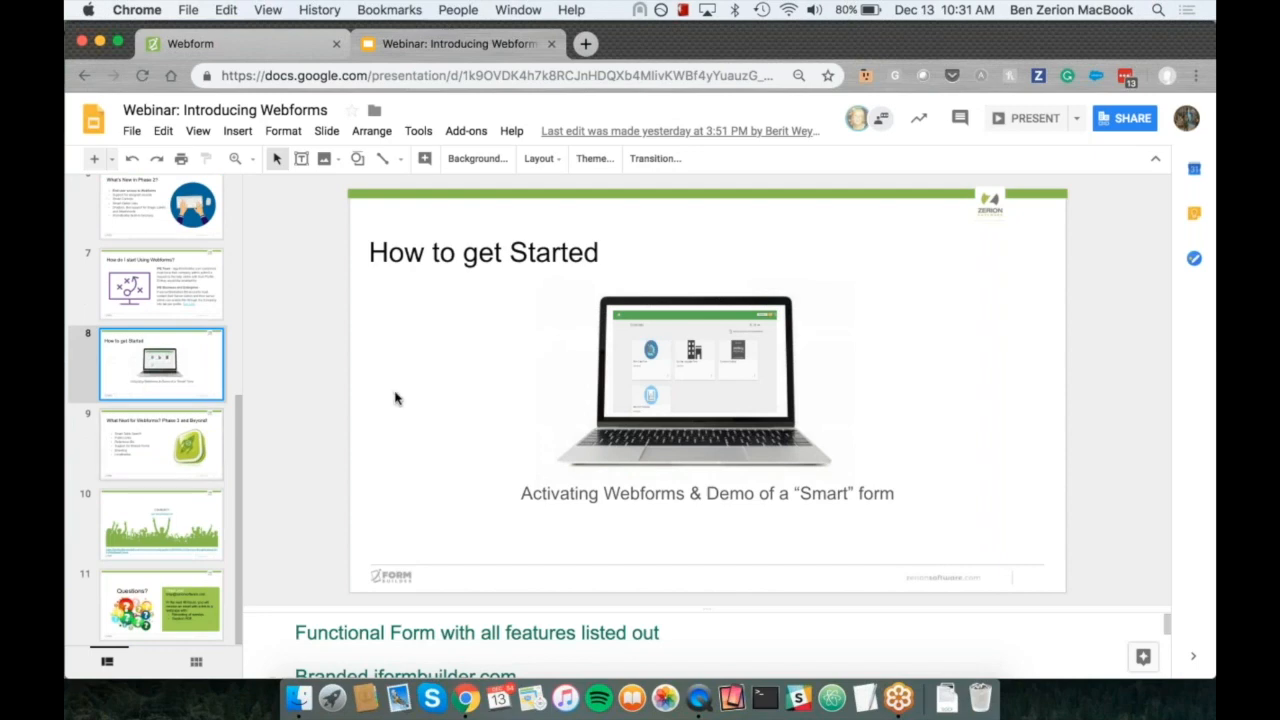
{"action": "key", "text": "Down"}
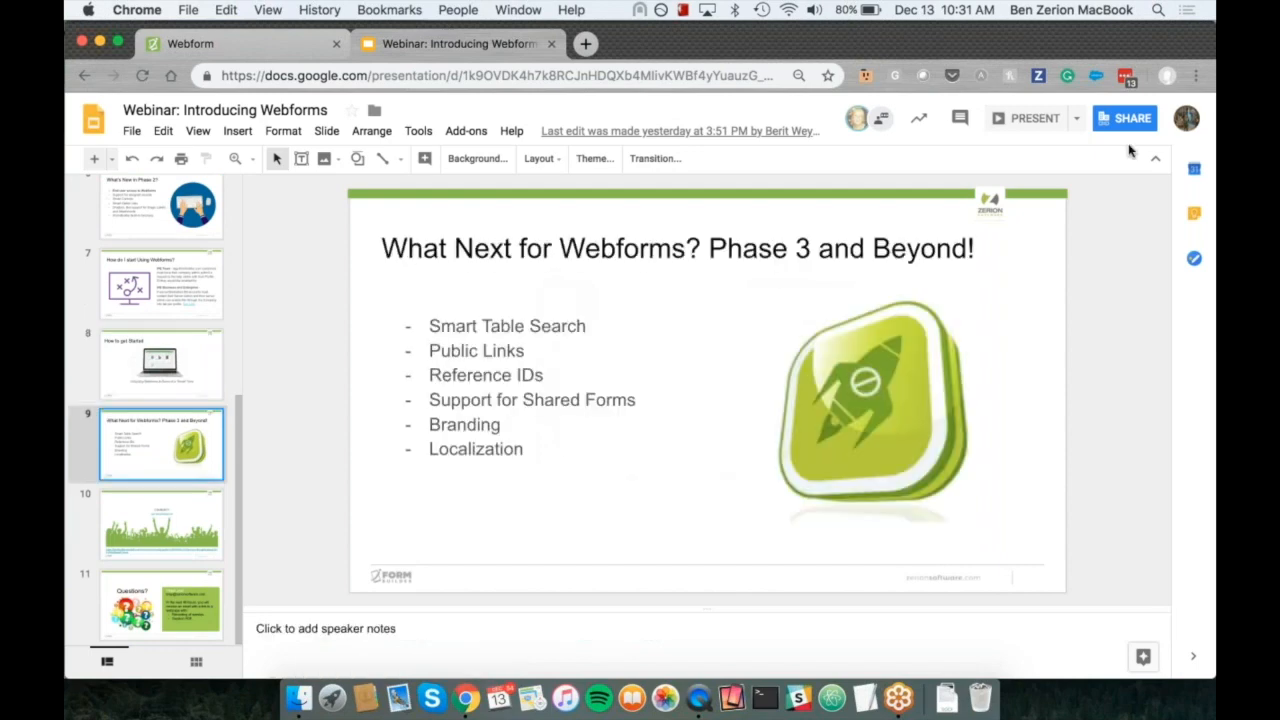
{"action": "left_click", "coordinate": [1035, 119]}
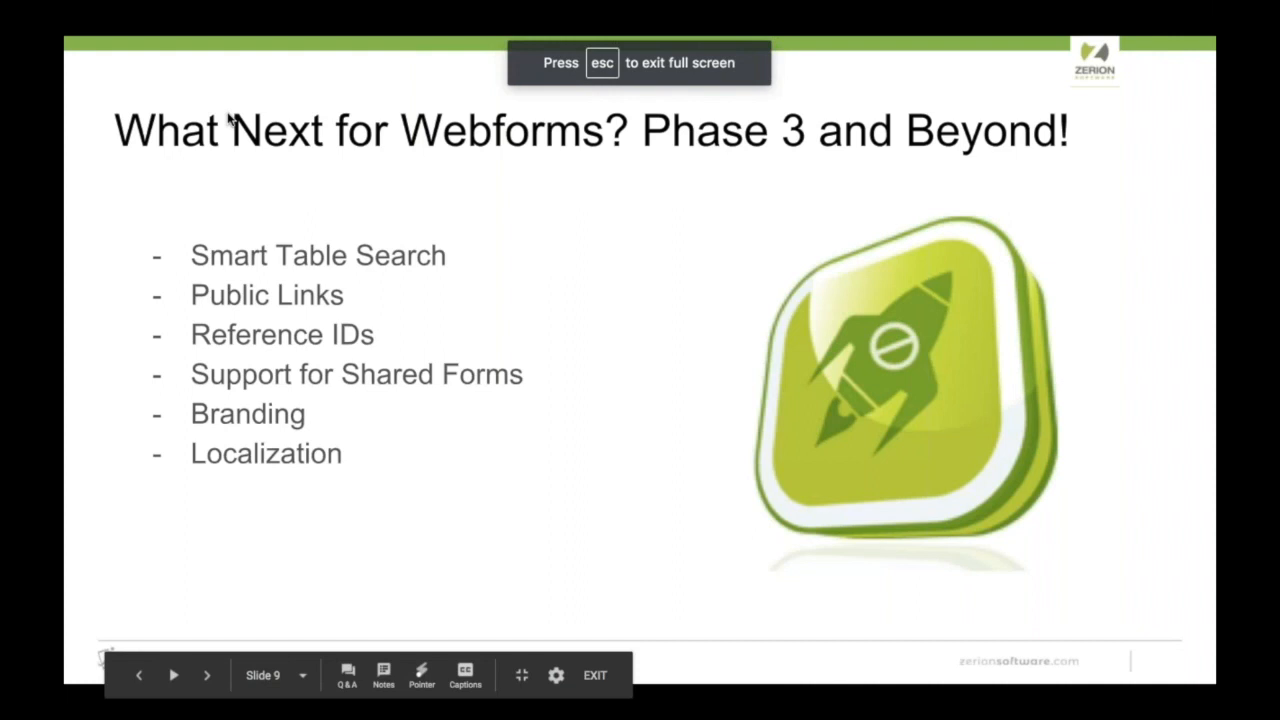